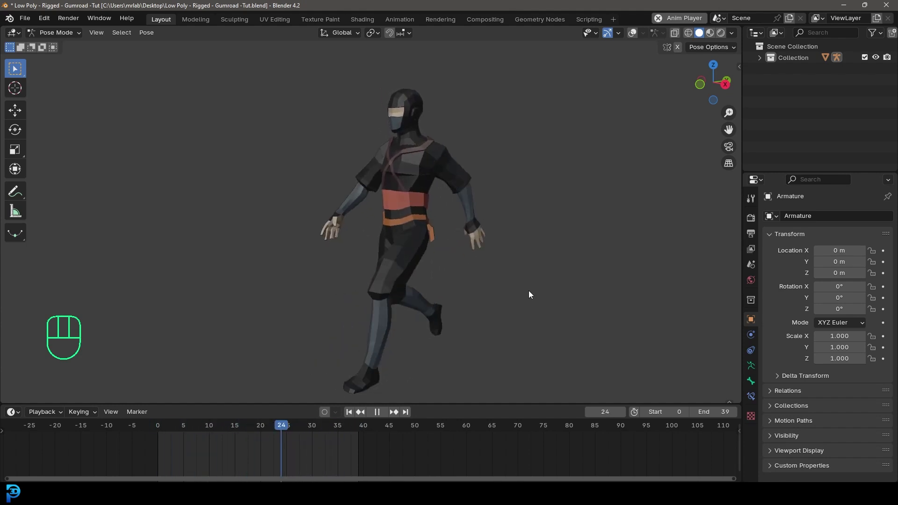
Pause the walk animation and show the viewport overlays so the character's rig can be seen.
middle_click_drag(529, 295, 309, 294)
key("space")
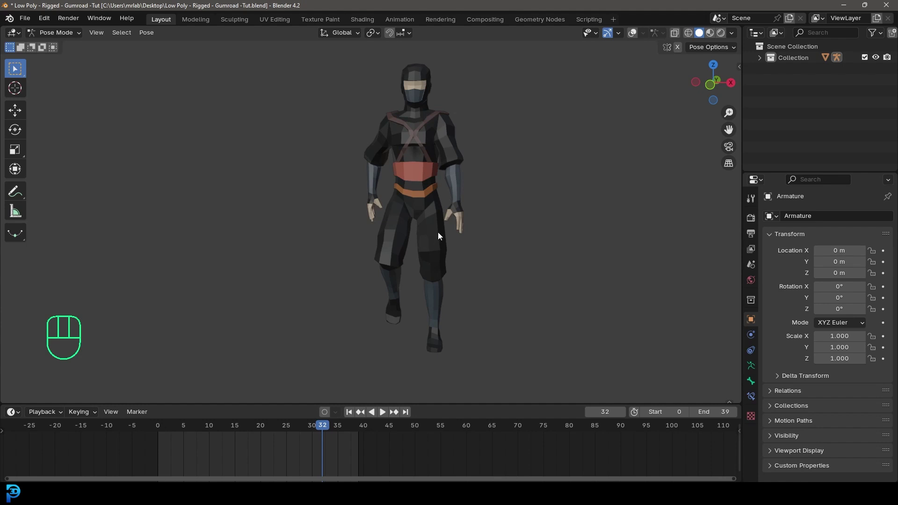
left_click(632, 33)
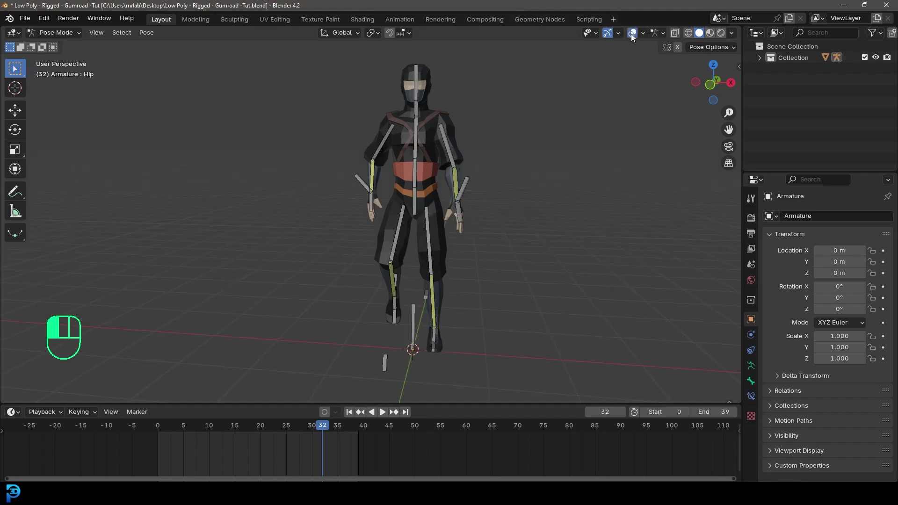
middle_click_drag(529, 252, 500, 257)
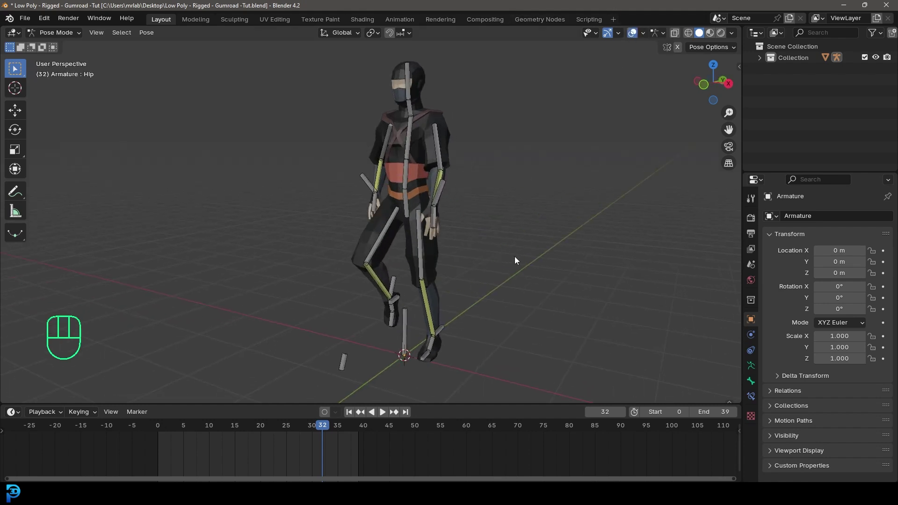
Go to frame 0 and examine the rigged character's walking pose from several angles.
key("shift+Left")
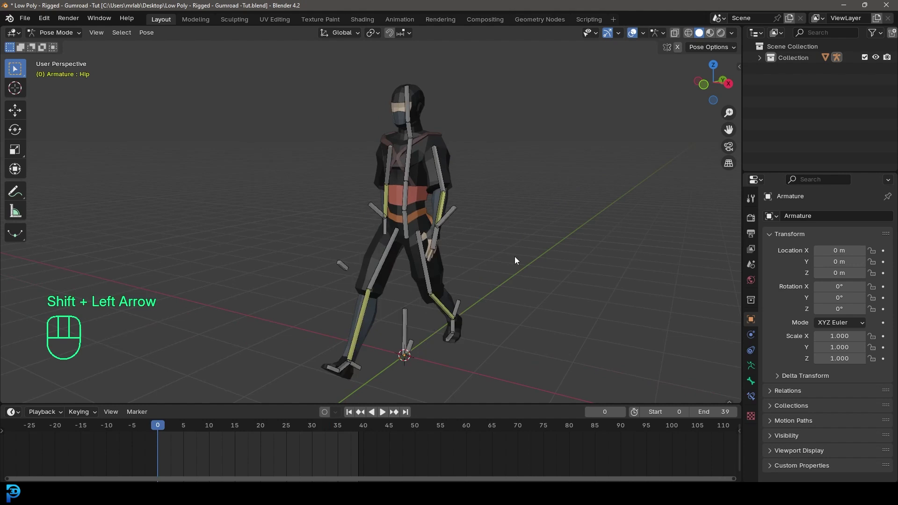
middle_click_drag(514, 257, 449, 234)
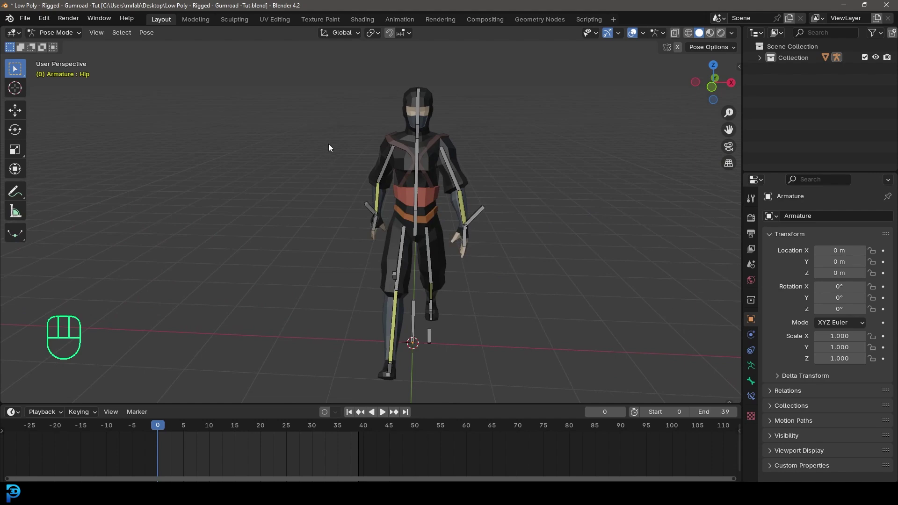
middle_click_drag(329, 146, 436, 159)
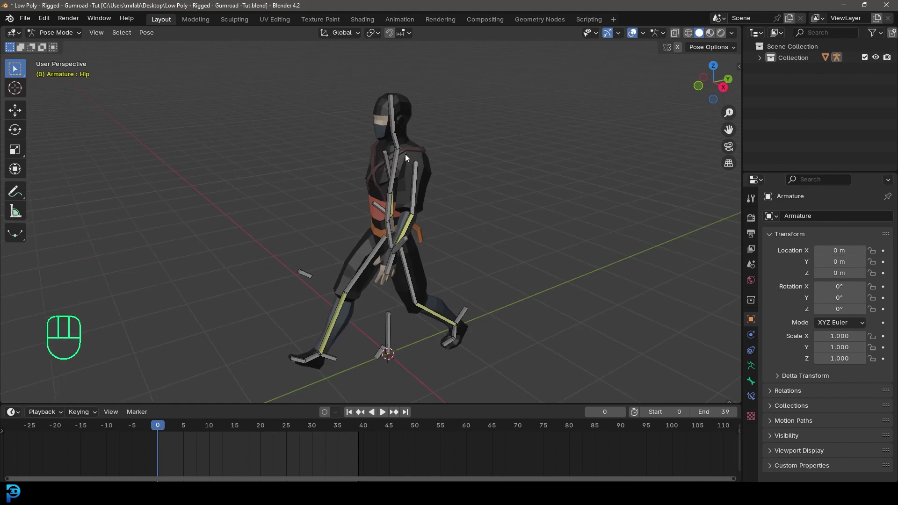
middle_click_drag(344, 267, 471, 160)
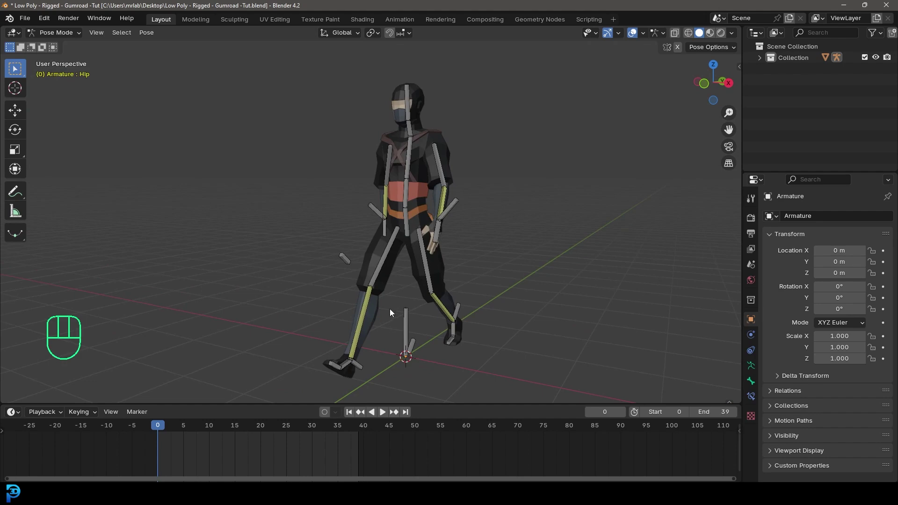
middle_click_drag(385, 180, 410, 189)
Play the walk animation with the overlays hidden and watch the character from both sides.
key("space")
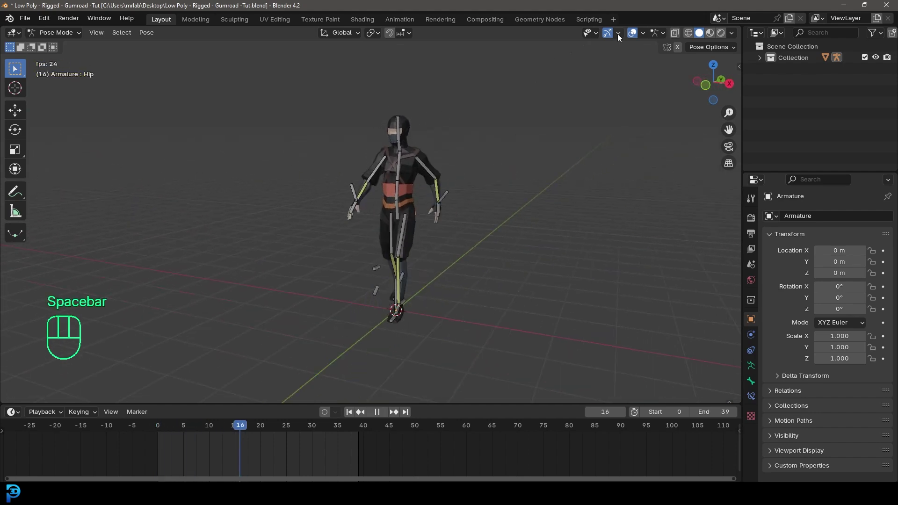
left_click(632, 32)
scroll(475, 257, "up", 5)
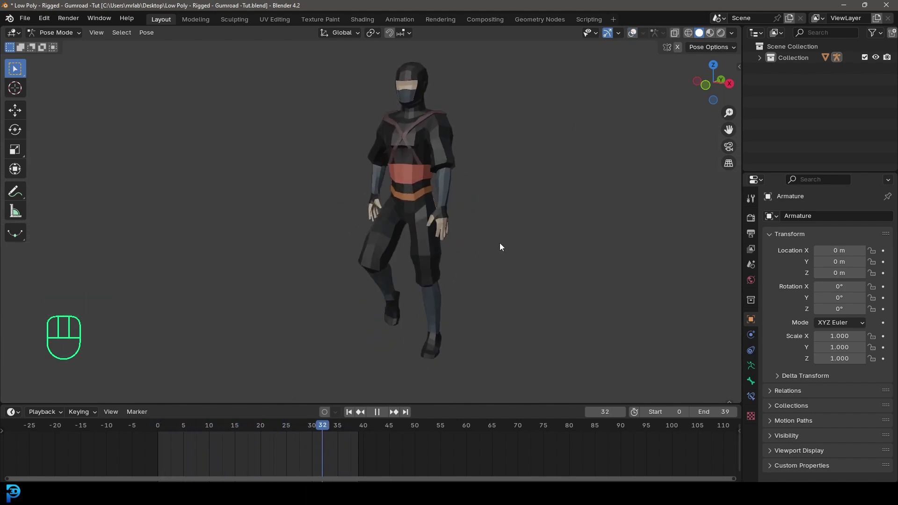
middle_click_drag(365, 285, 481, 235)
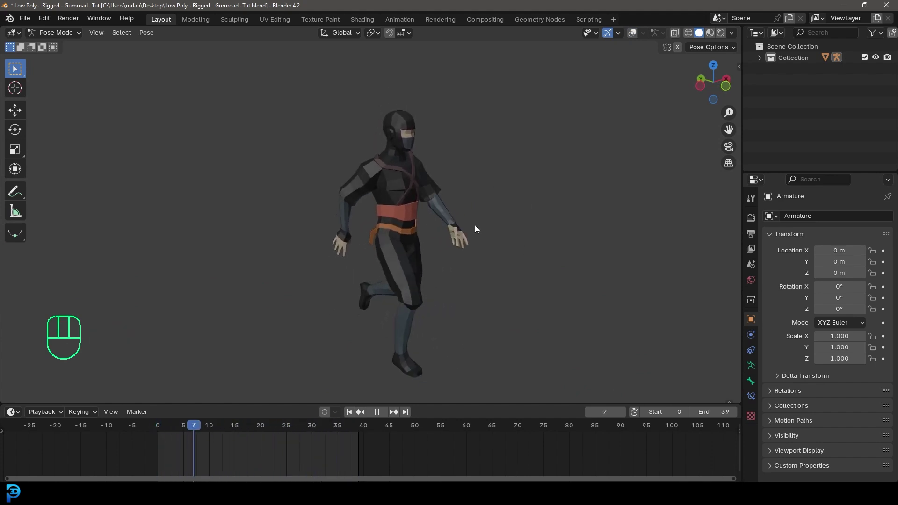
middle_click_drag(522, 242, 440, 280)
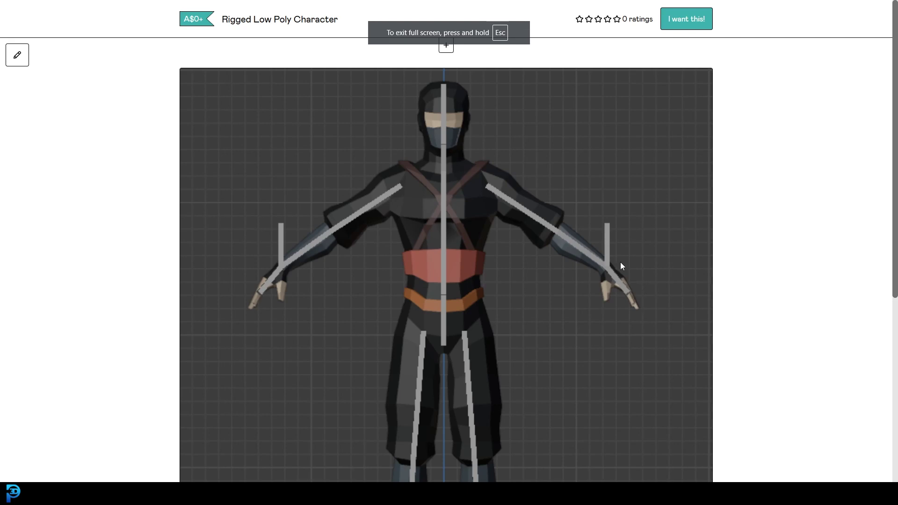
Look through the Rigged Low Poly Character product page down to its price entry.
scroll(615, 259, "down", 2)
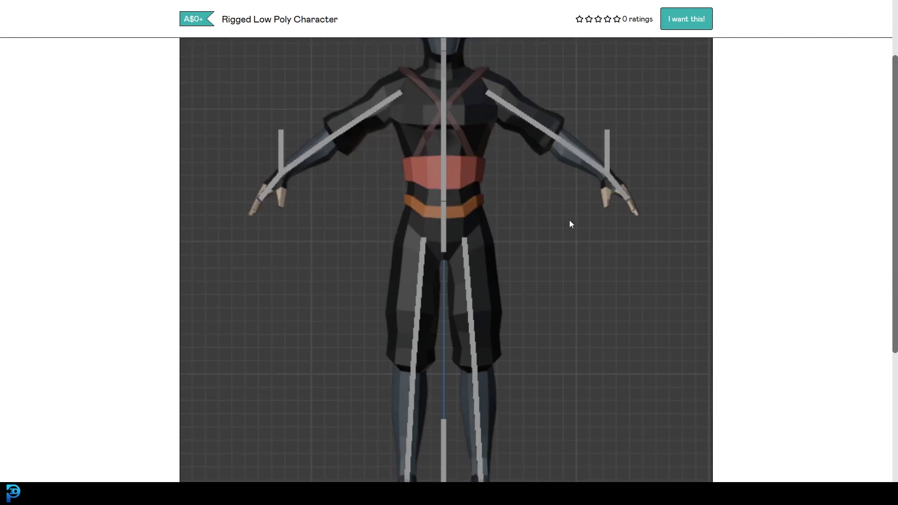
scroll(548, 208, "down", 5)
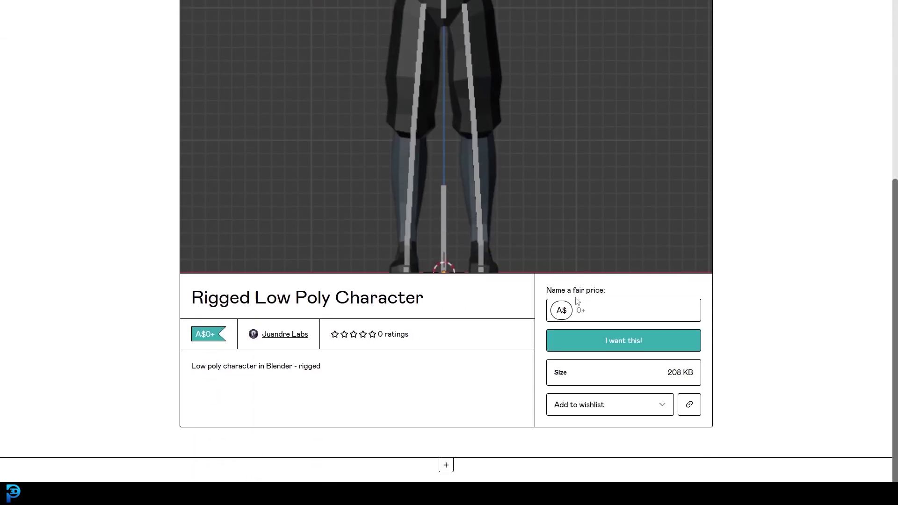
left_click(589, 309)
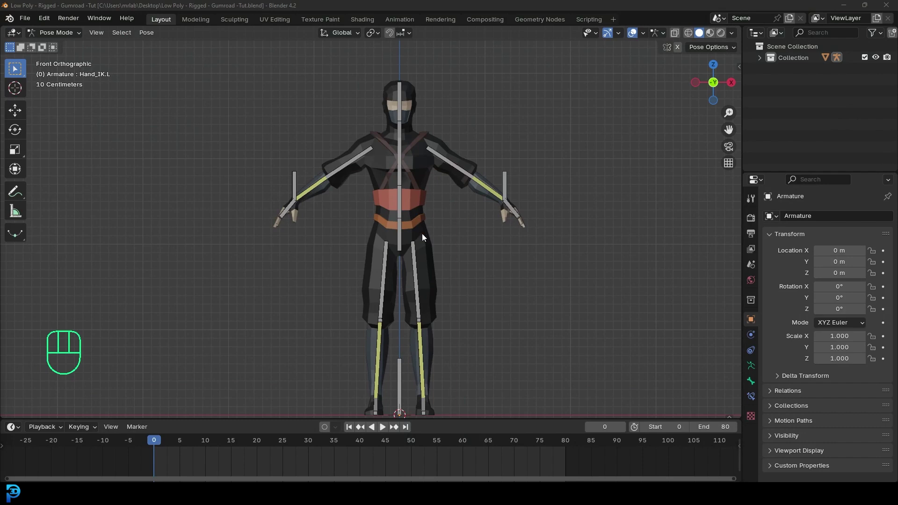
Switch the armature from Pose Mode to Object Mode and deselect everything.
scroll(423, 226, "down", 2)
left_click(55, 32)
left_click(59, 46)
scroll(401, 147, "up", 2)
key("alt+a")
middle_click_drag(498, 133, 375, 370)
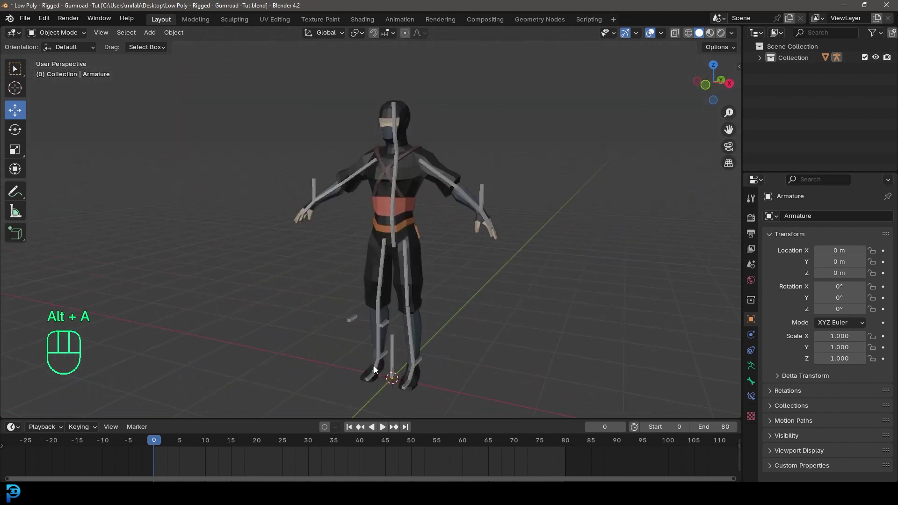
Select the character's armature and put it in Pose Mode.
left_click(350, 320)
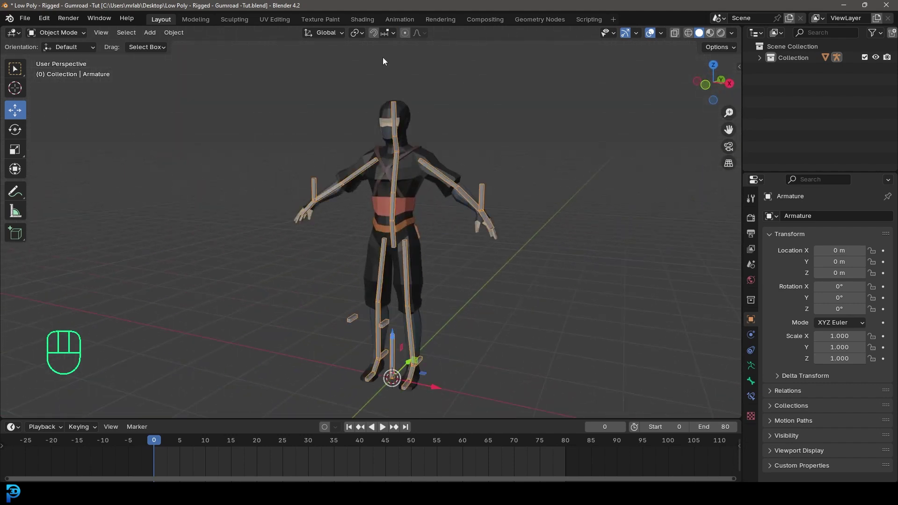
left_click(65, 33)
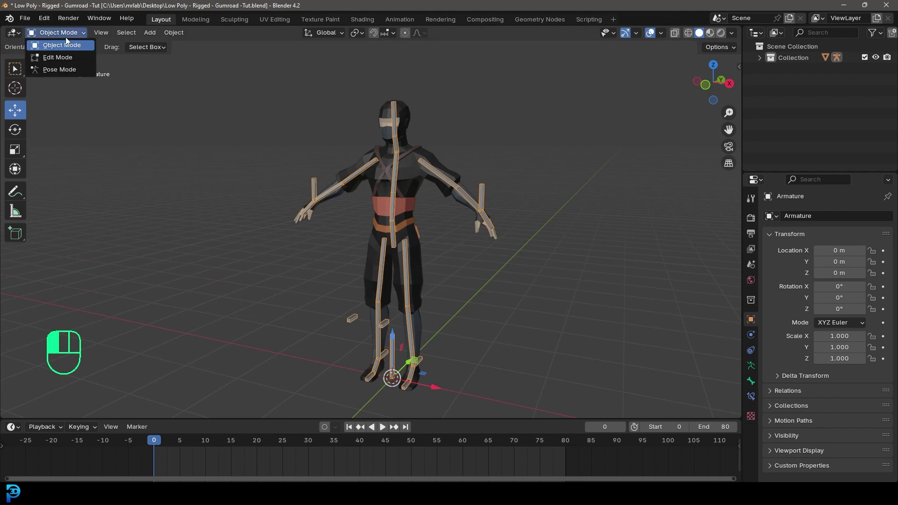
left_click(60, 70)
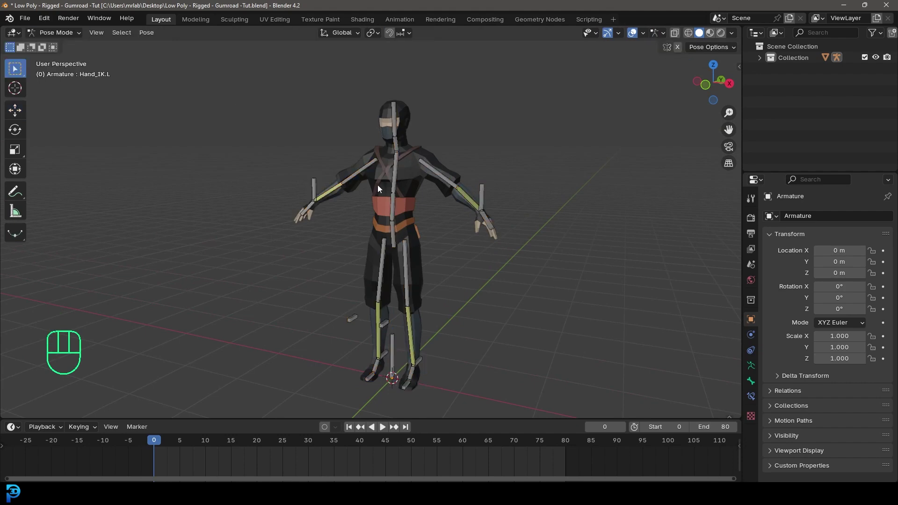
Try moving the left leg's IK bone (Leg_IK.L) to test how the leg bends, and cancel the move.
key("a")
middle_click_drag(424, 355, 431, 372)
key("g")
key("g")
left_click(429, 395)
key("g")
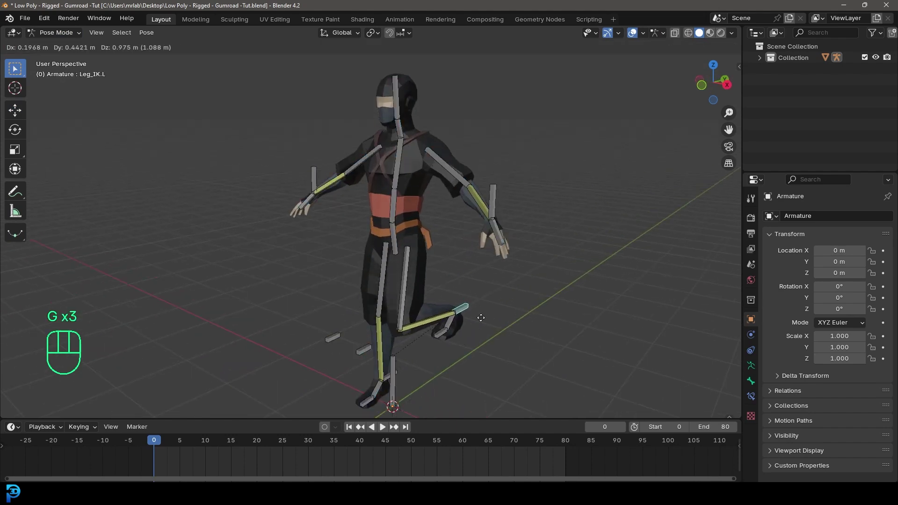
right_click(481, 323)
key("KP_1")
middle_click_drag(444, 294, 385, 262, "shift")
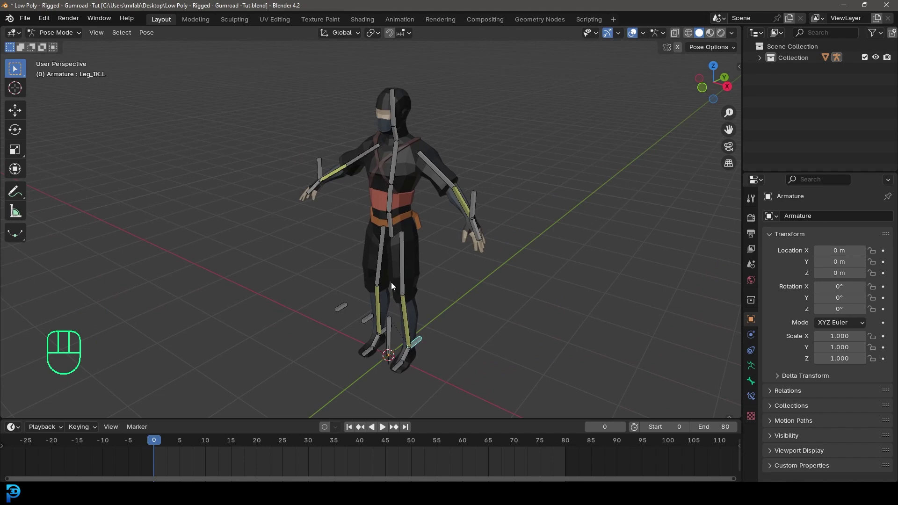
middle_click_drag(436, 318, 379, 316)
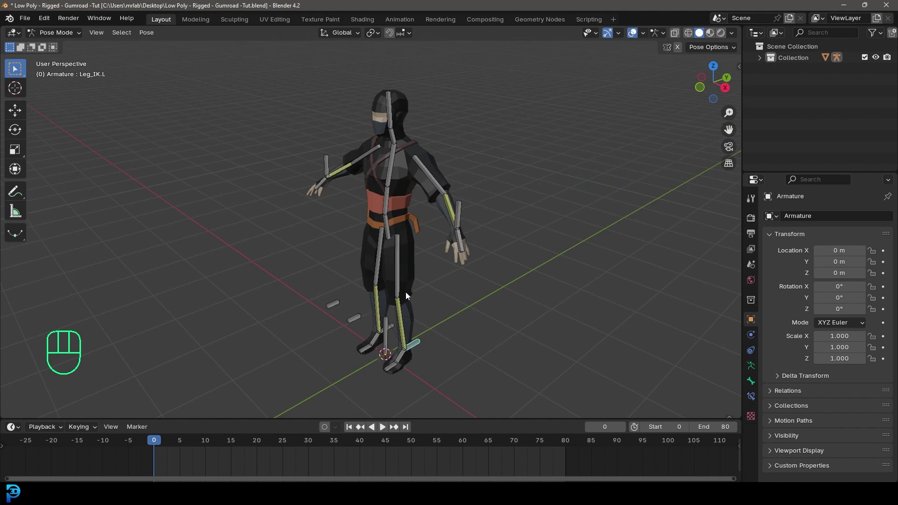
middle_click_drag(387, 248, 394, 269)
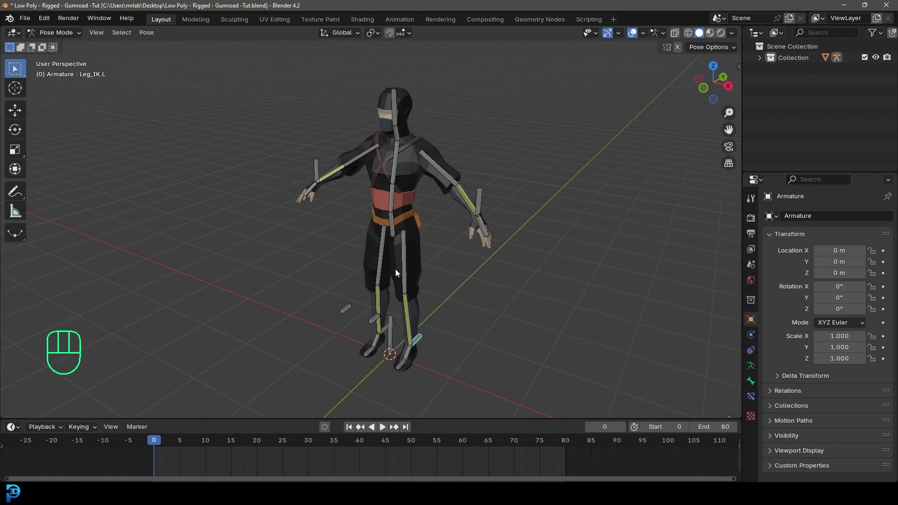
middle_click_drag(399, 208, 392, 294)
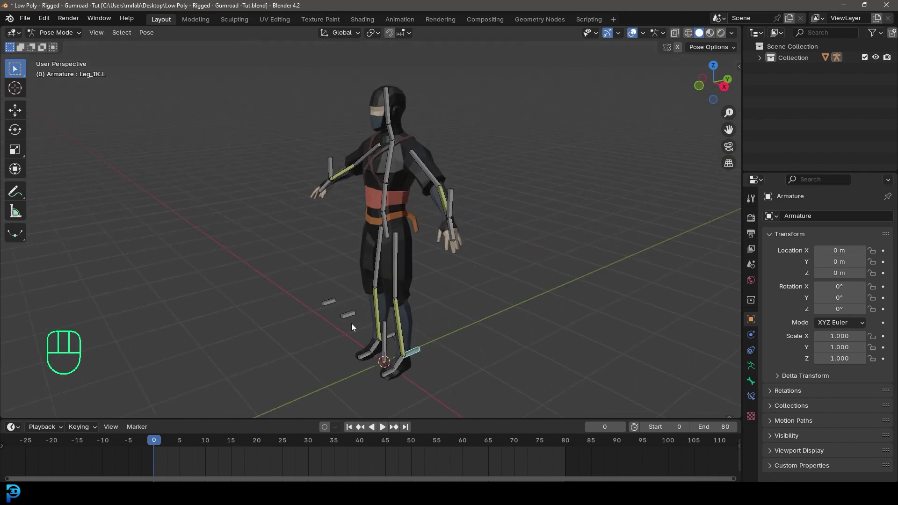
Try moving the left knee target bone (Leg_Target.L) and the Leg_IK.L bone separately, cancelling each move.
scroll(370, 328, "up", 5)
left_click(369, 309)
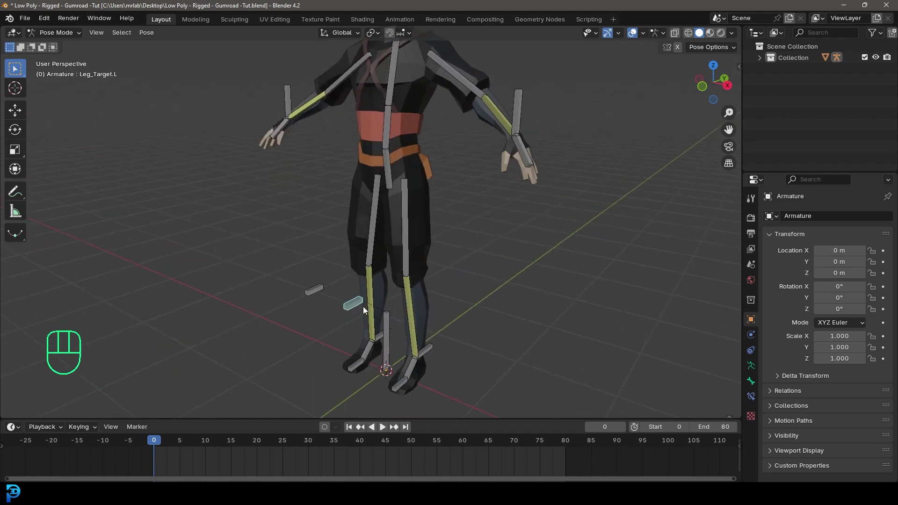
middle_click_drag(370, 310, 403, 308)
key("g")
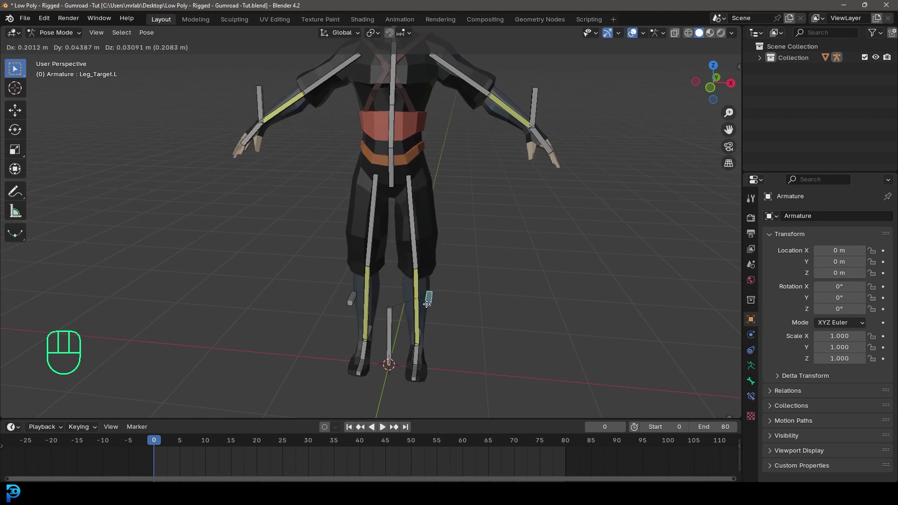
left_click(389, 326)
middle_click_drag(390, 327, 429, 312)
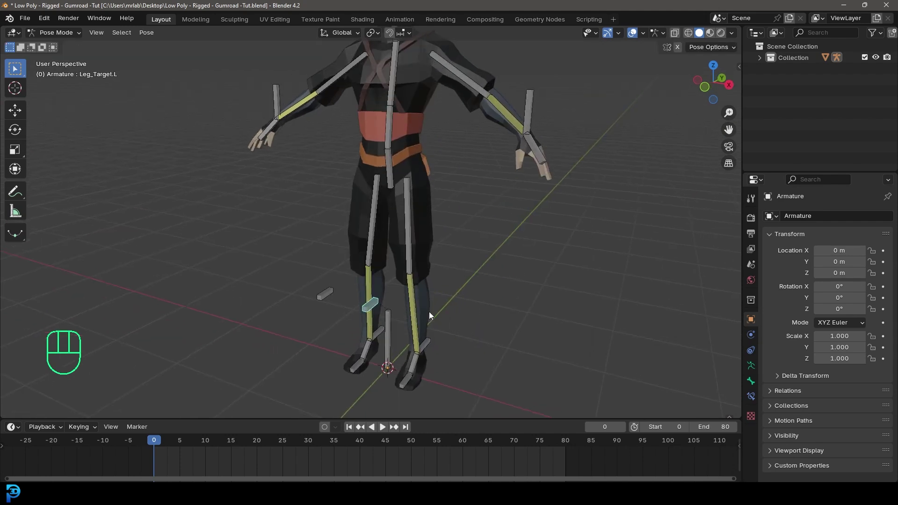
left_click(431, 343)
key("g")
right_click(281, 197)
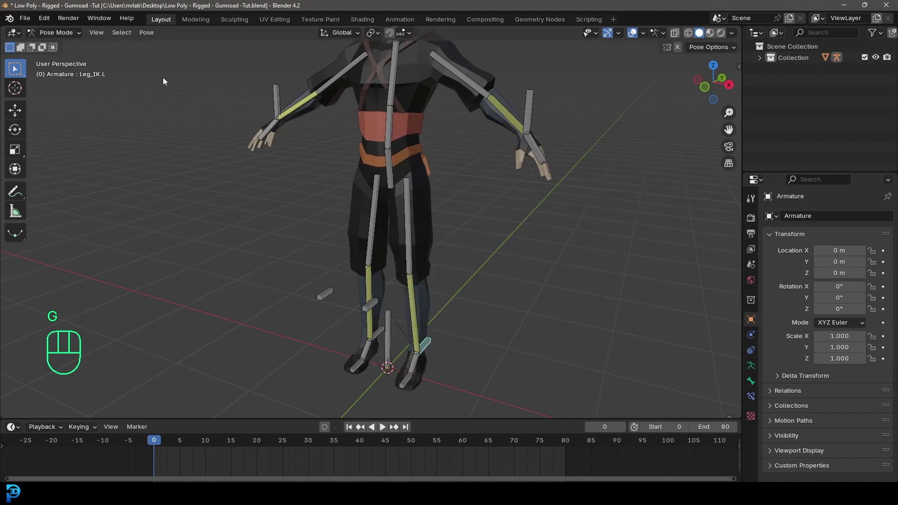
In Edit Mode, parent the left knee target bone (Leg_Target.L) to the Leg_IK.L bone with Keep Offset.
left_click(66, 35)
left_click(51, 57)
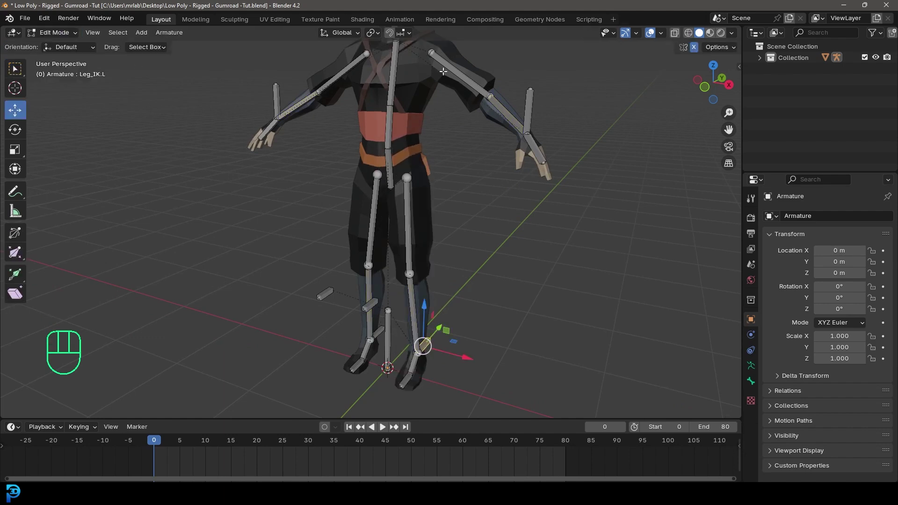
scroll(432, 312, "up", 6)
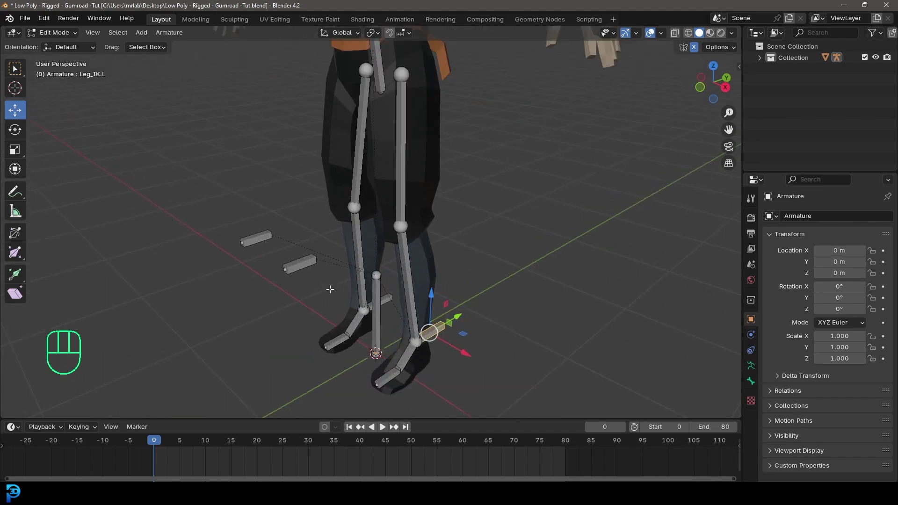
left_click(285, 273)
middle_click_drag(285, 273, 414, 331)
left_click(454, 370, "shift")
scroll(414, 331, "up", 5)
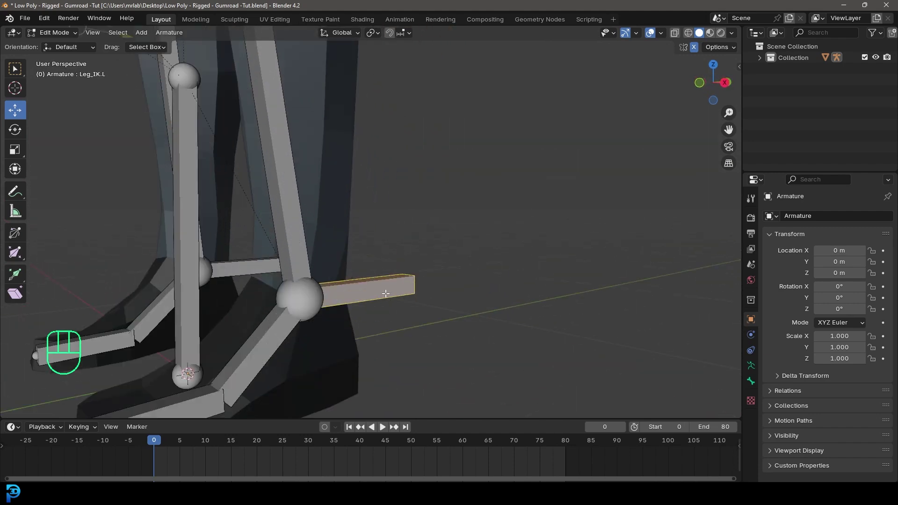
scroll(378, 282, "down", 5)
middle_click_drag(387, 283, 375, 234)
scroll(375, 233, "up", 3)
key("ctrl+p")
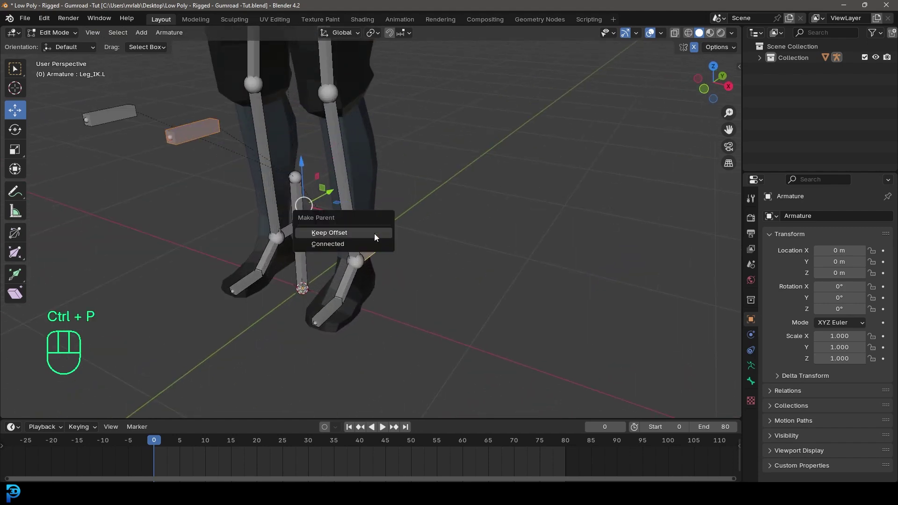
left_click(352, 232)
Check the right leg's target bone (Leg_Target.R) and its parent link, and clear the selection.
middle_click_drag(352, 232, 478, 304)
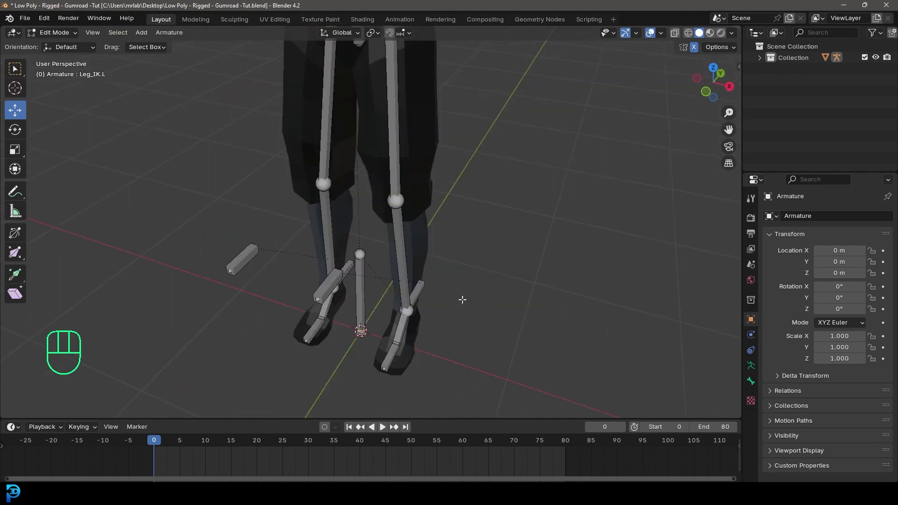
left_click(245, 258)
middle_click_drag(246, 259, 341, 291)
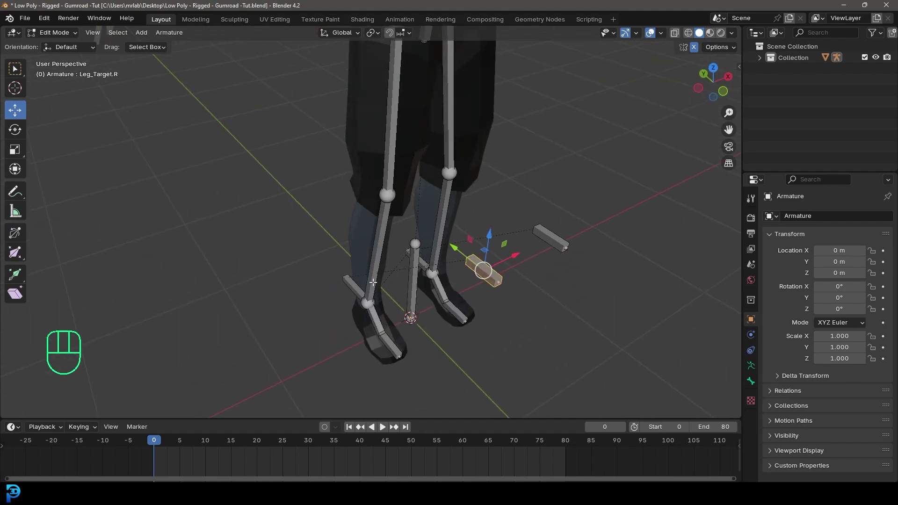
middle_click_drag(538, 211, 394, 247)
key("alt+a")
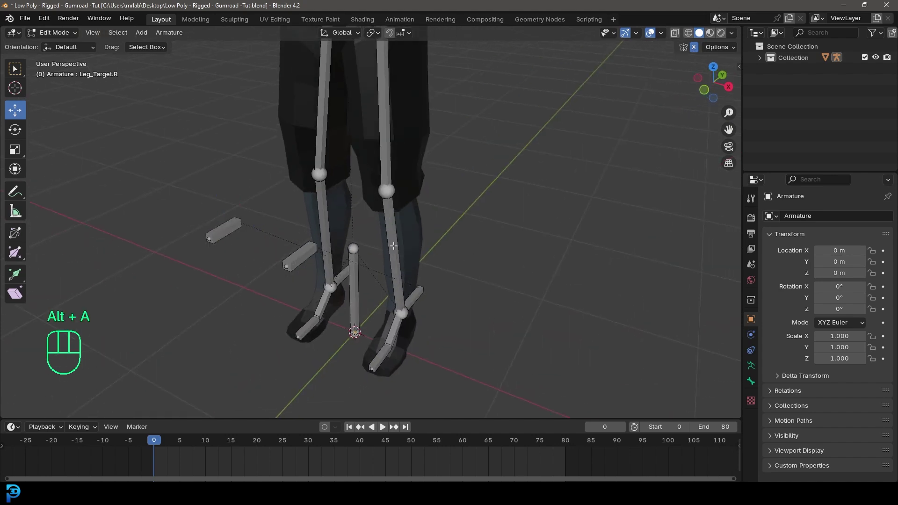
Return the armature to Pose Mode and try moving the Leg_IK.L bone to test the new parenting.
left_click(66, 35)
left_click(69, 69)
key("alt+a")
mouse_move(453, 301)
middle_mouse_down()
mouse_move(436, 307)
mouse_move(438, 300)
middle_mouse_up()
key("g")
left_click(443, 250)
middle_click_drag(443, 250, 397, 262)
scroll(398, 257, "down", 3)
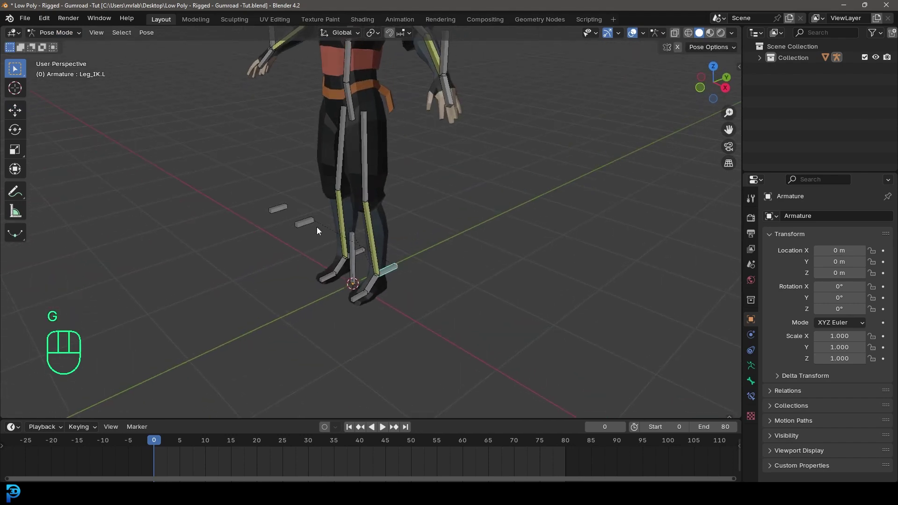
Examine the whole character from the front and in the left orthographic side view, including the available preset viewpoints.
scroll(401, 267, "up", 3)
scroll(401, 281, "down", 3)
middle_click_drag(400, 281, 390, 229)
scroll(407, 236, "down", 3)
mouse_move(431, 256)
middle_mouse_down("shift")
mouse_move(431, 273)
mouse_move(439, 260)
middle_mouse_up("shift")
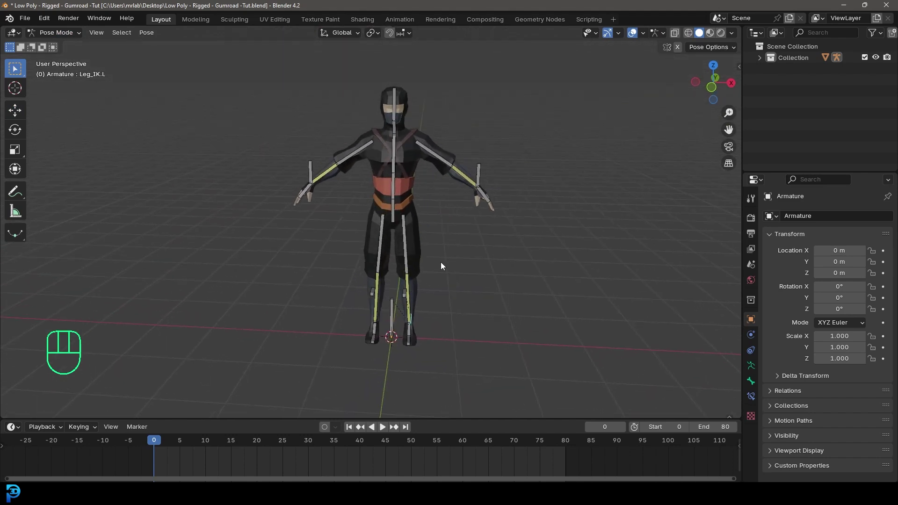
middle_click_drag(425, 255, 394, 273)
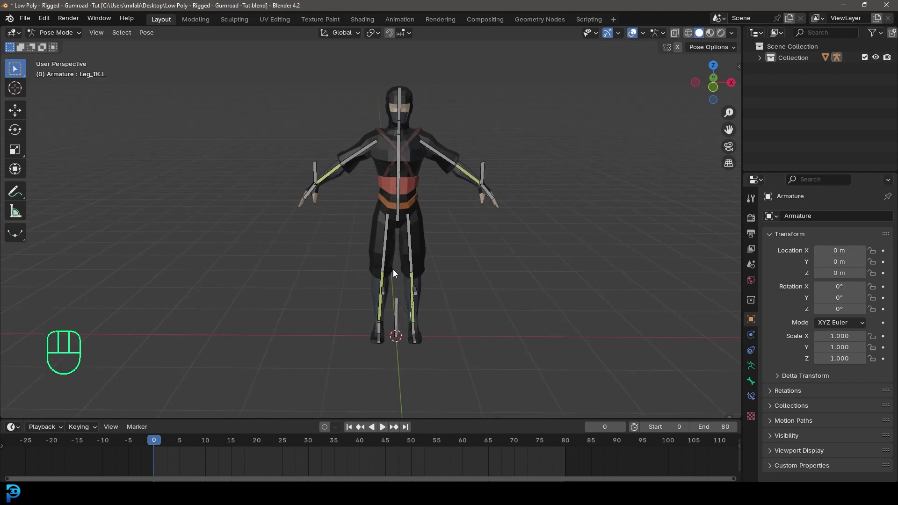
key("ctrl+KP_3")
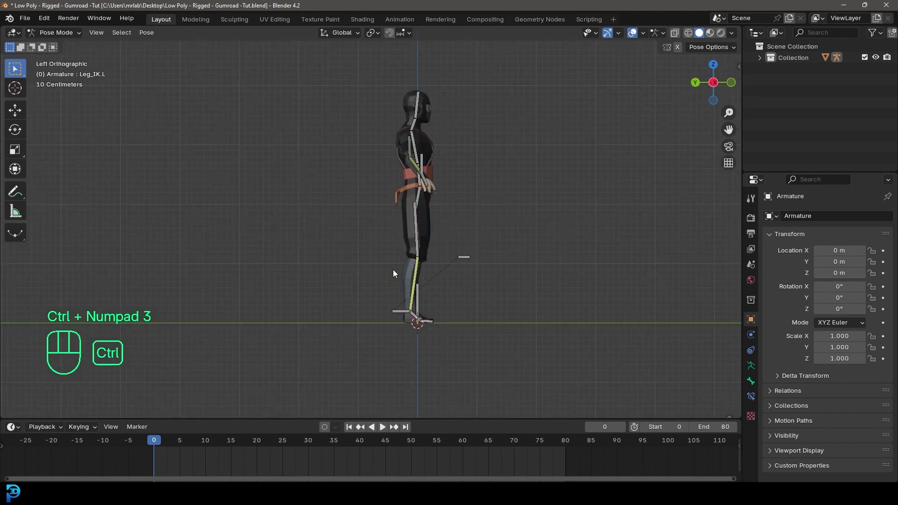
middle_click_drag(393, 270, 425, 244, "shift")
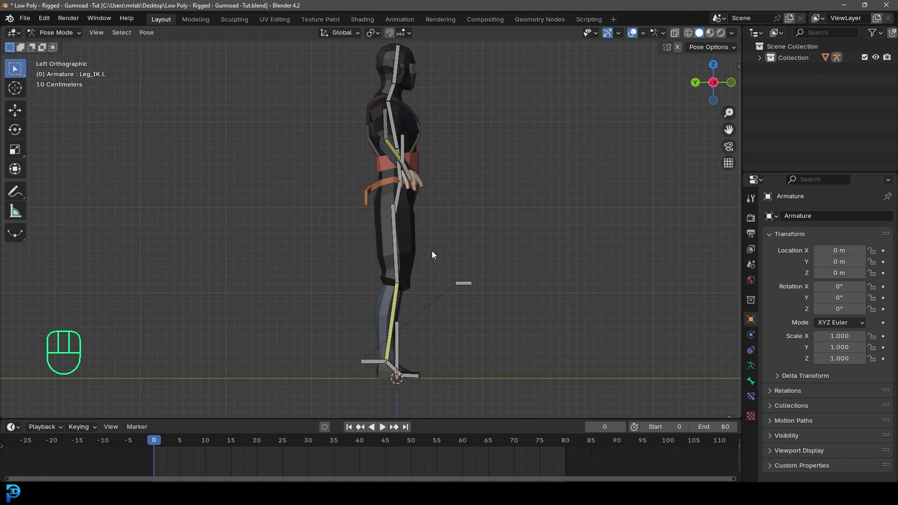
middle_click_drag(433, 168, 419, 184, "shift")
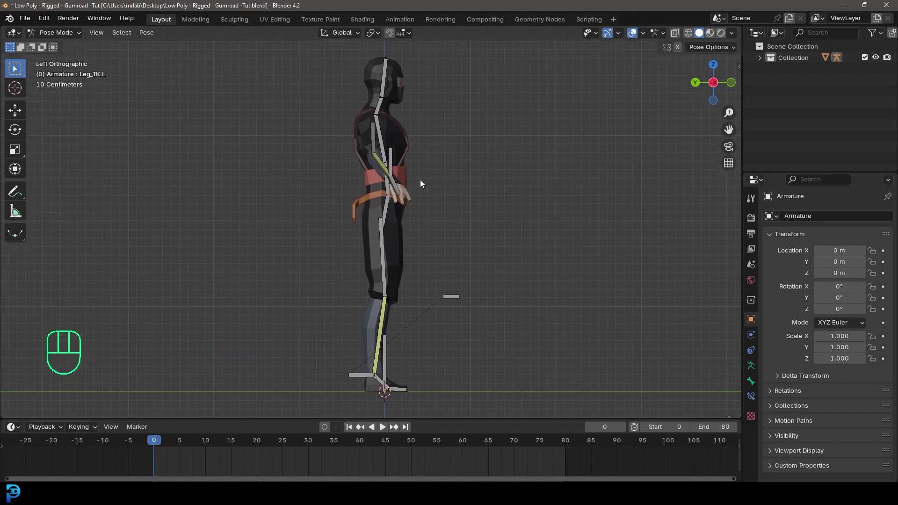
left_click(98, 33)
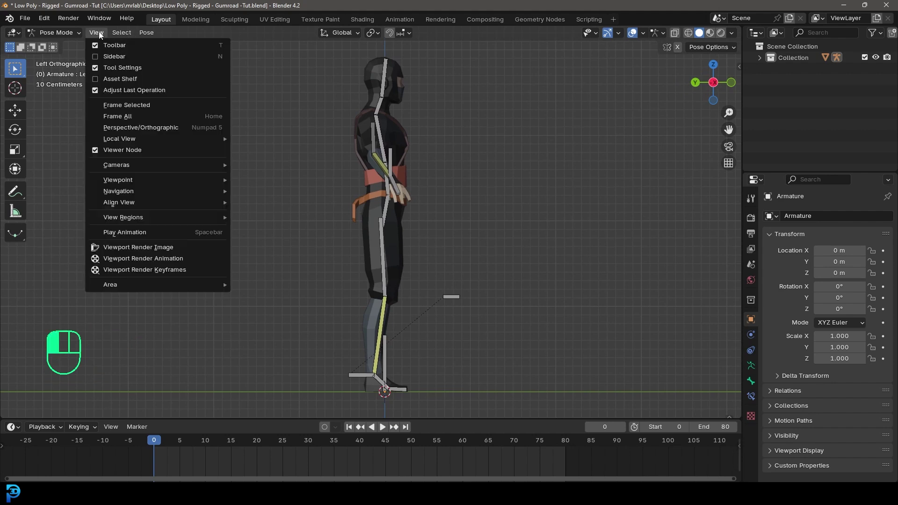
mouse_move(201, 180)
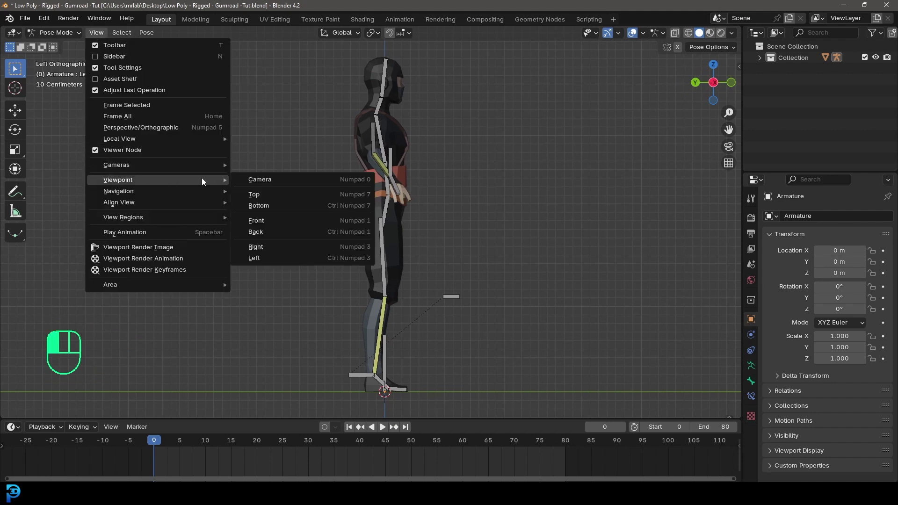
left_click(268, 246)
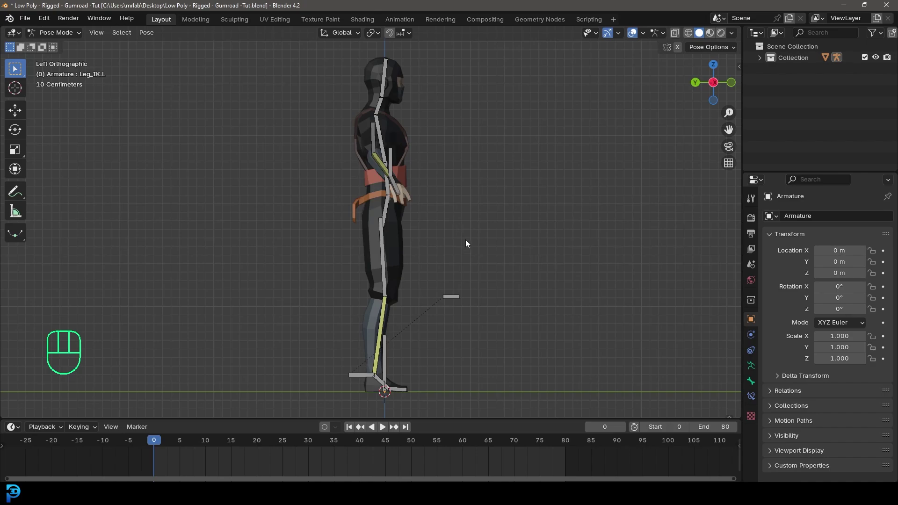
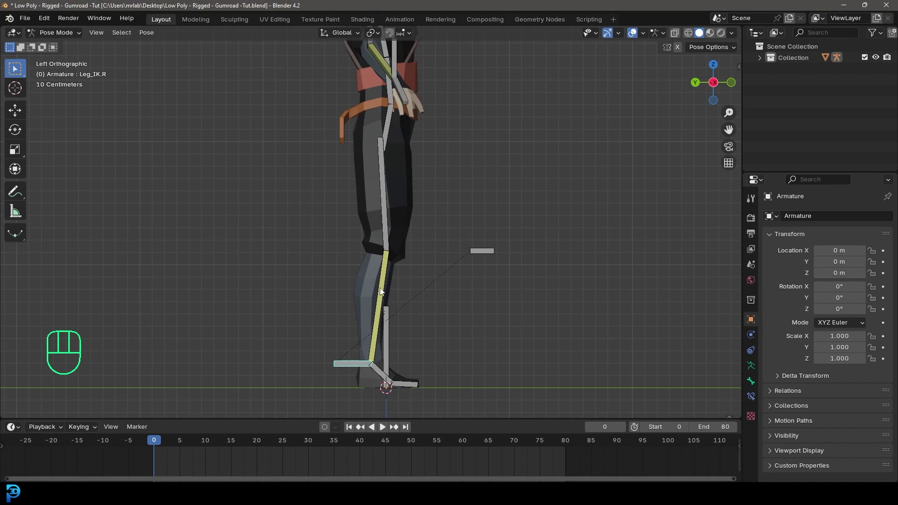
Move the right foot control (Leg_IK.R) forward about 1.06 m along Y and rotate it about -36° to lift the toes.
key("g")
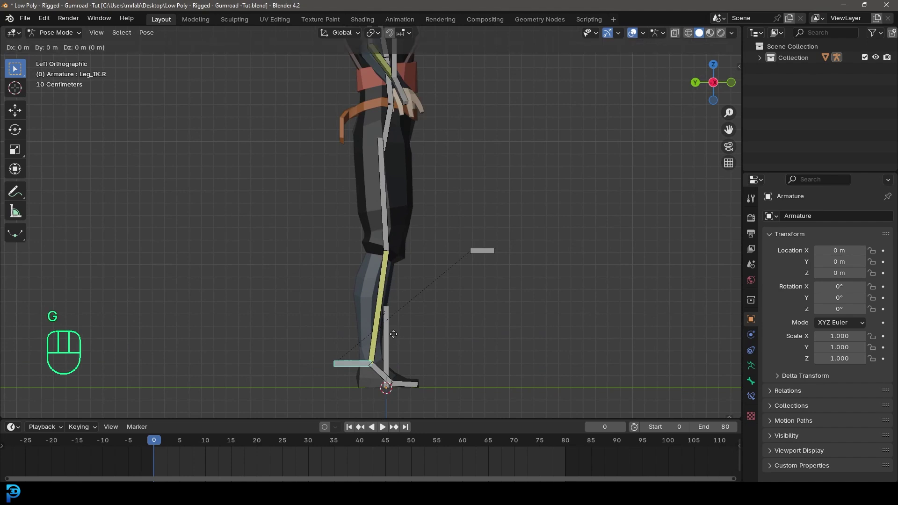
key("y")
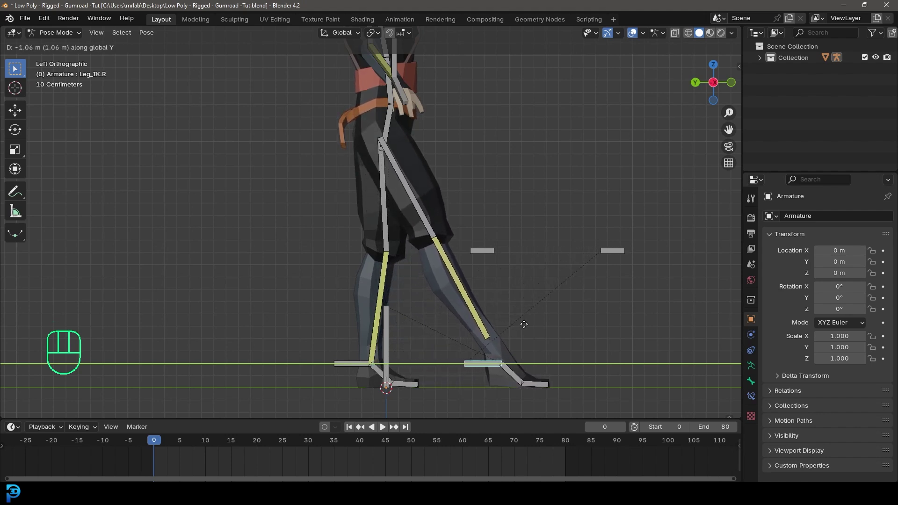
left_click(536, 338)
key("r")
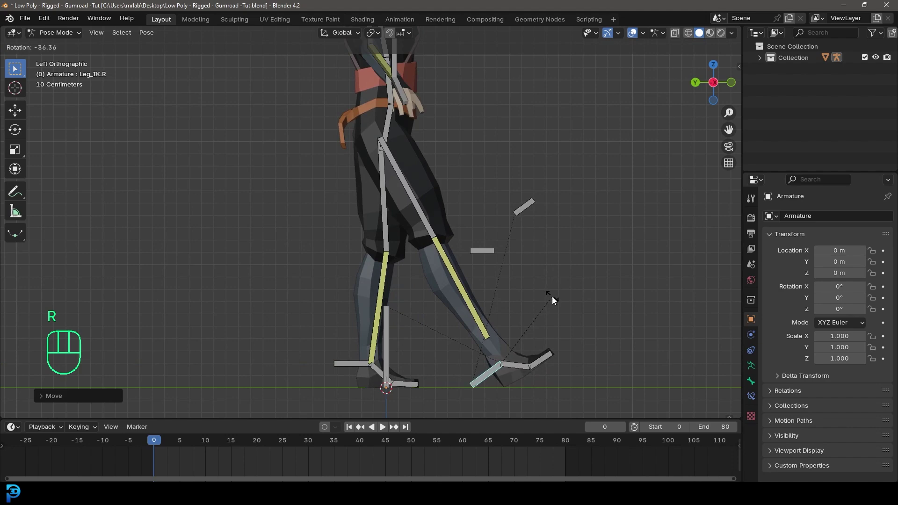
left_click(538, 309)
Lower the Hip bone along the Z axis so that both knees bend.
scroll(507, 349, "up", 3)
scroll(503, 296, "down", 4)
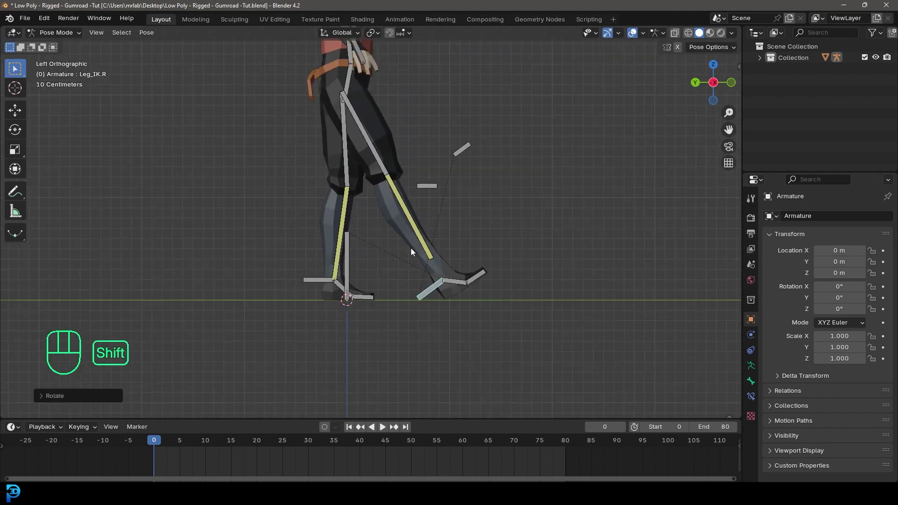
middle_click_drag(418, 259, 430, 327, "shift")
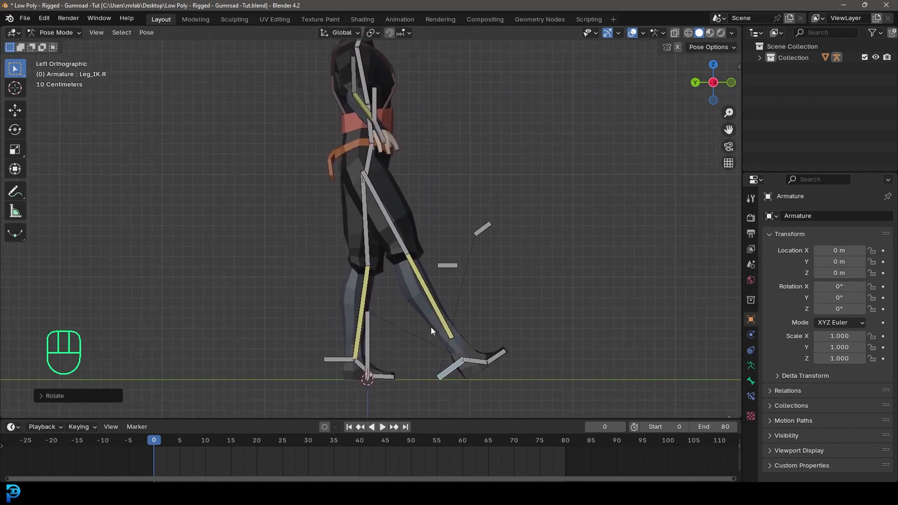
left_click(365, 155)
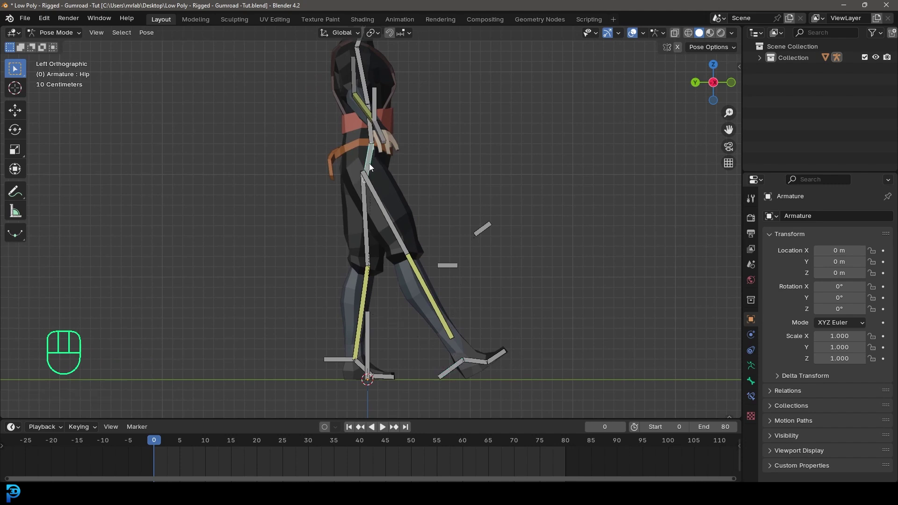
key("g")
key("z")
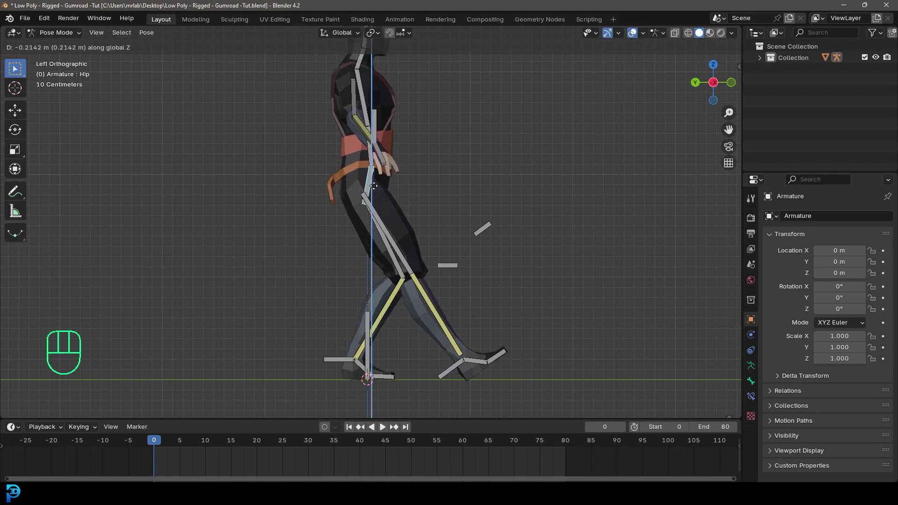
left_click(378, 197)
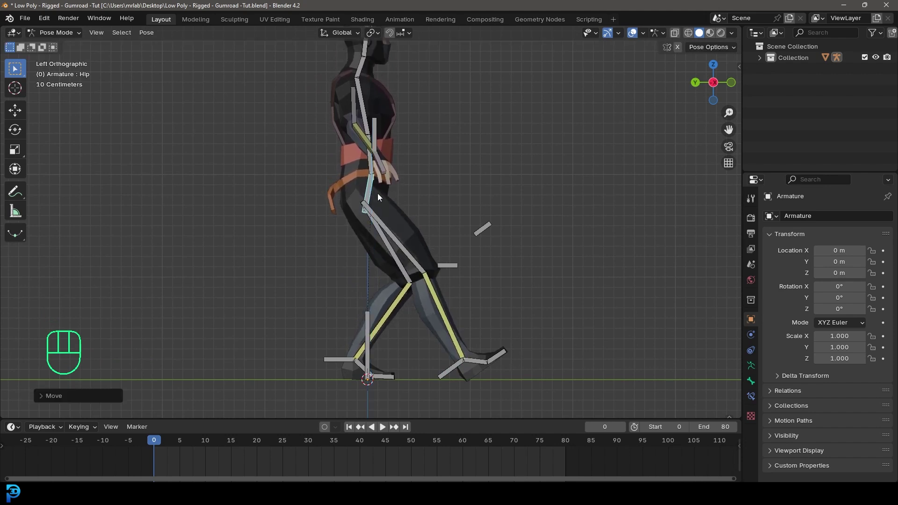
Move the left foot control (Leg_IK.L) backward along Y behind the body and rotate it about 46° to raise the heel.
middle_click(467, 365, "shift")
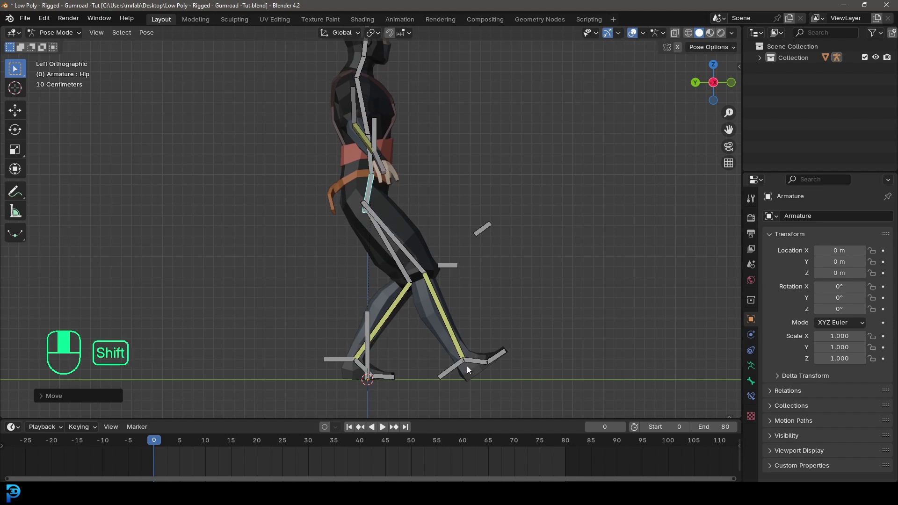
left_click(339, 358)
scroll(358, 319, "up", 2)
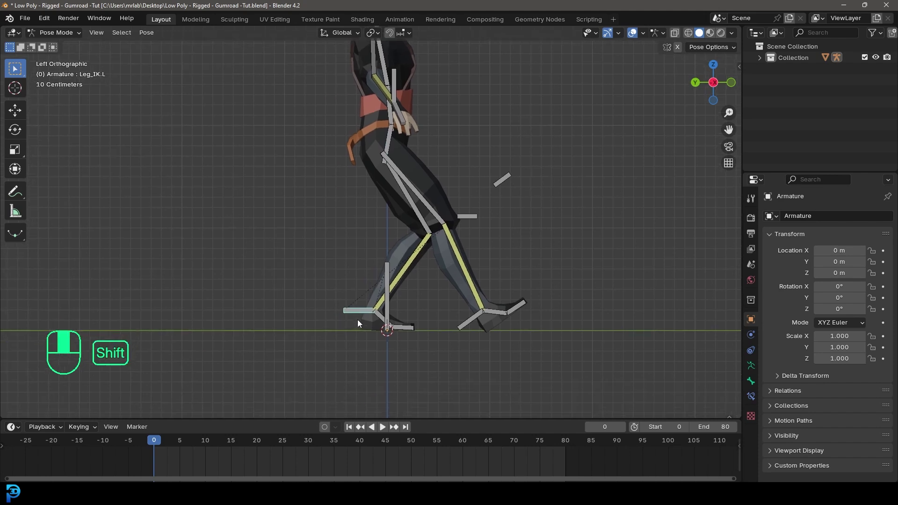
middle_click_drag(358, 319, 376, 319, "shift")
key("g")
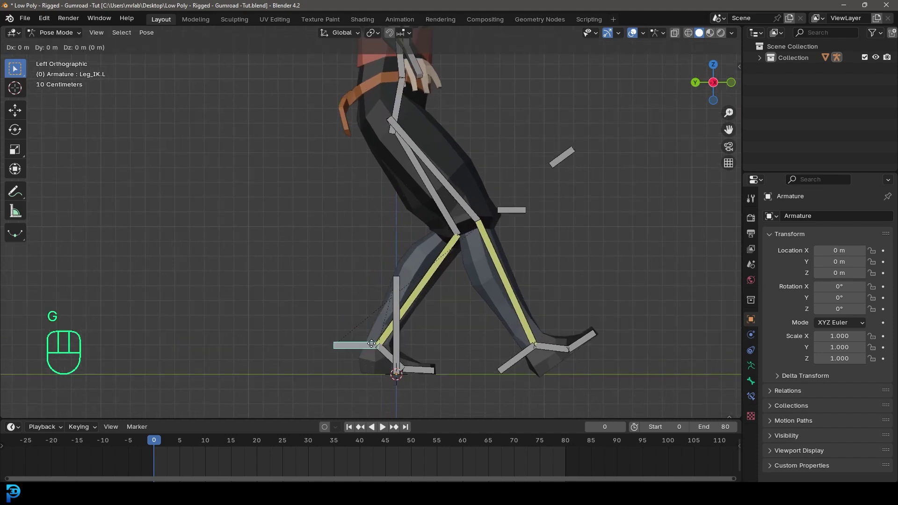
key("y")
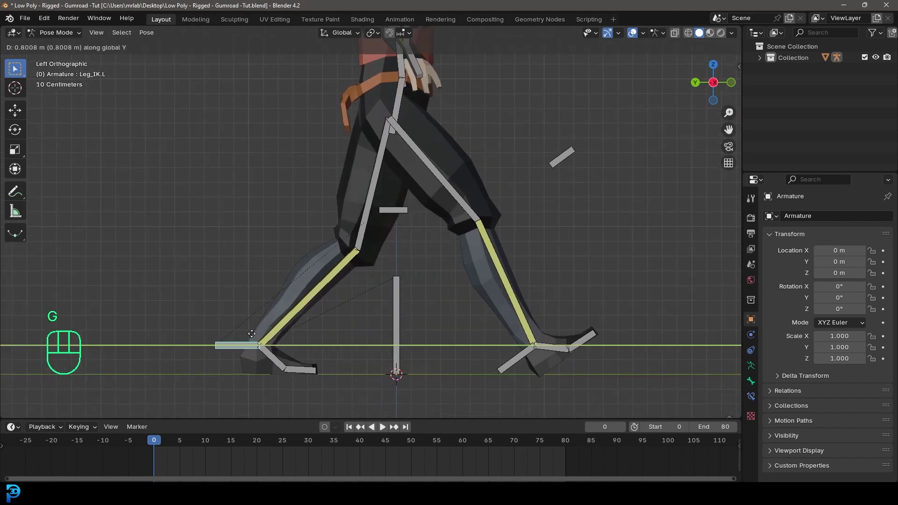
left_click(244, 333)
key("r")
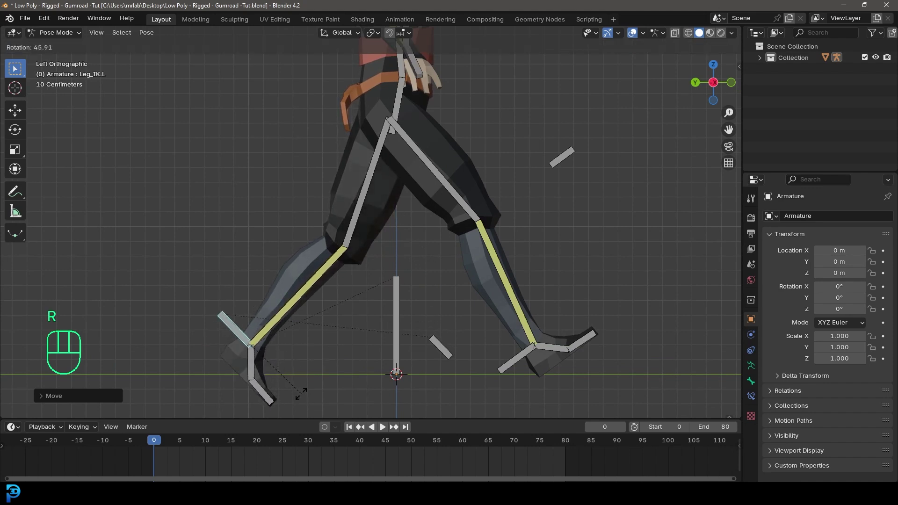
left_click(301, 396)
Raise the Leg_IK.L bone about 0.2 m and rotate the toe.L bone until the toes are nearly parallel to the ground.
key("g")
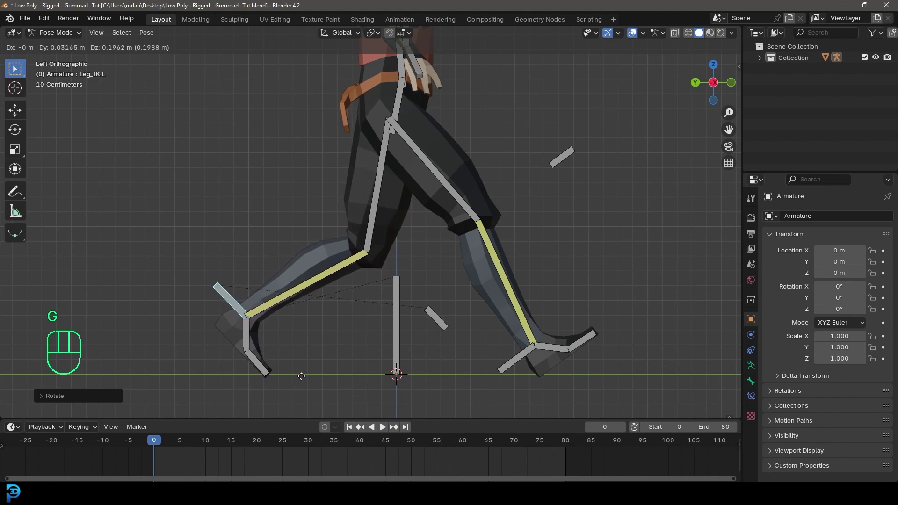
right_click(284, 368)
left_click(262, 370)
middle_click_drag(268, 379, 300, 350, "shift")
key("r")
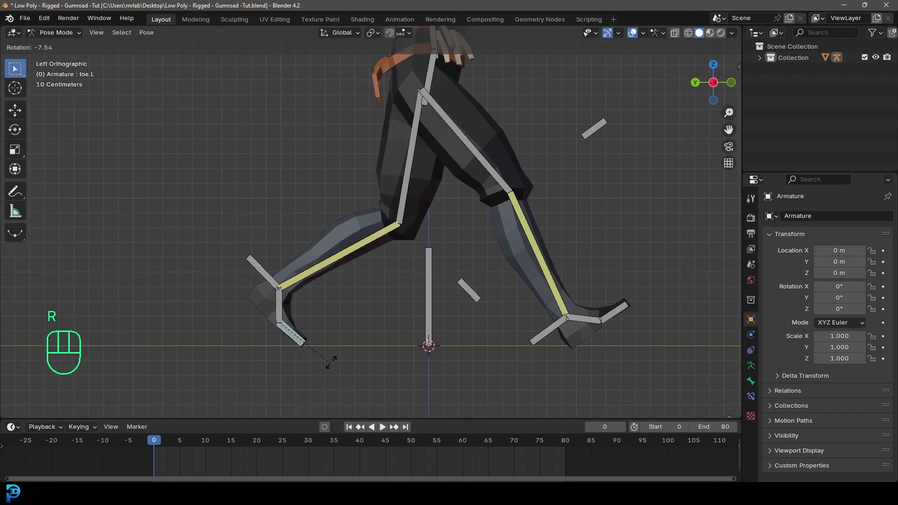
left_click(280, 269)
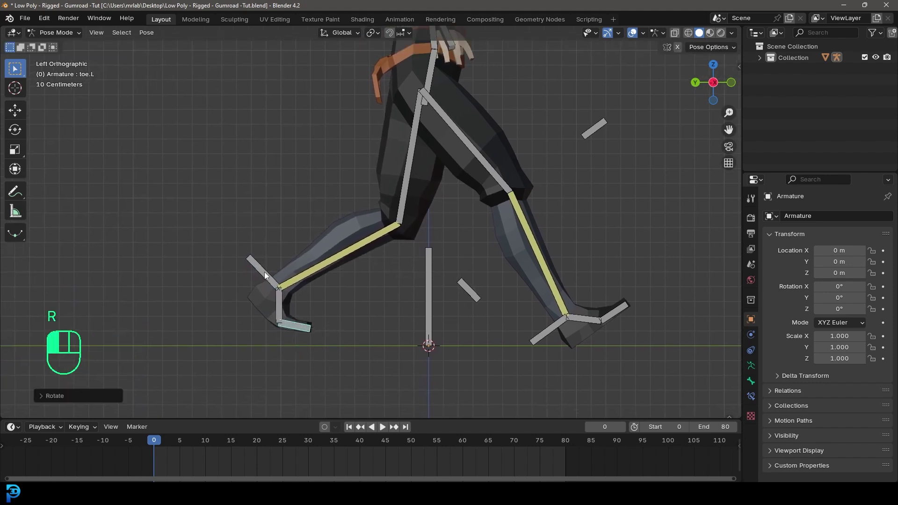
Lower the Leg_IK.L bone about 0.11 m so the rear foot's toes rest on the ground.
left_click(265, 271)
key("g")
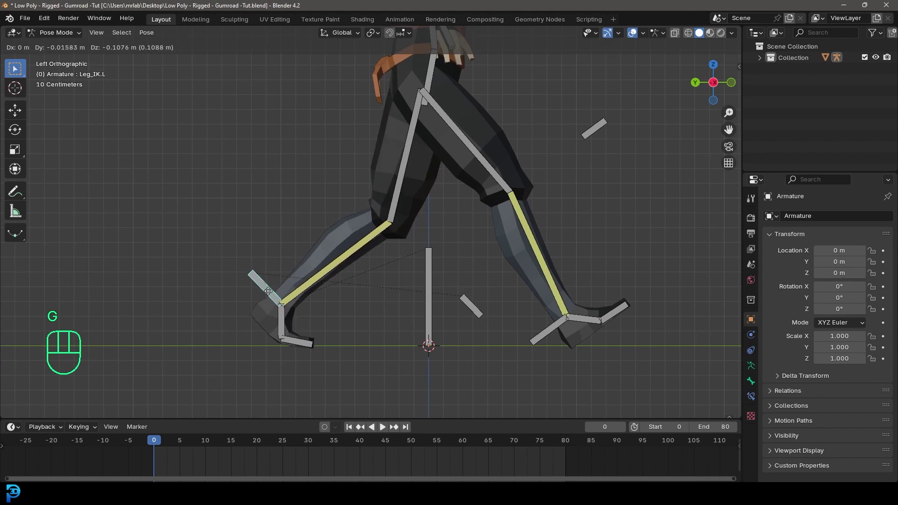
left_click(268, 291)
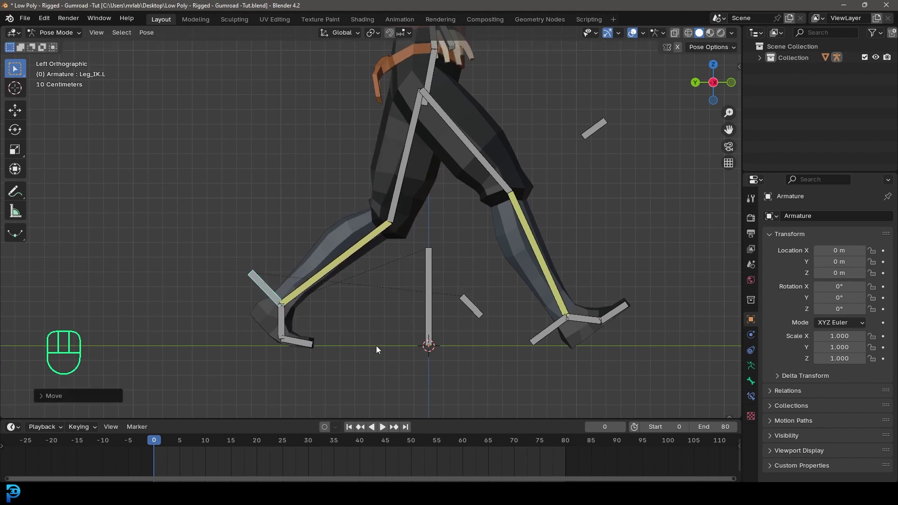
Fine-tune the Hip bone's height with a tiny move along the Z axis.
scroll(405, 177, "down", 3)
scroll(411, 192, "up", 1)
left_click(410, 190)
key("g")
key("z")
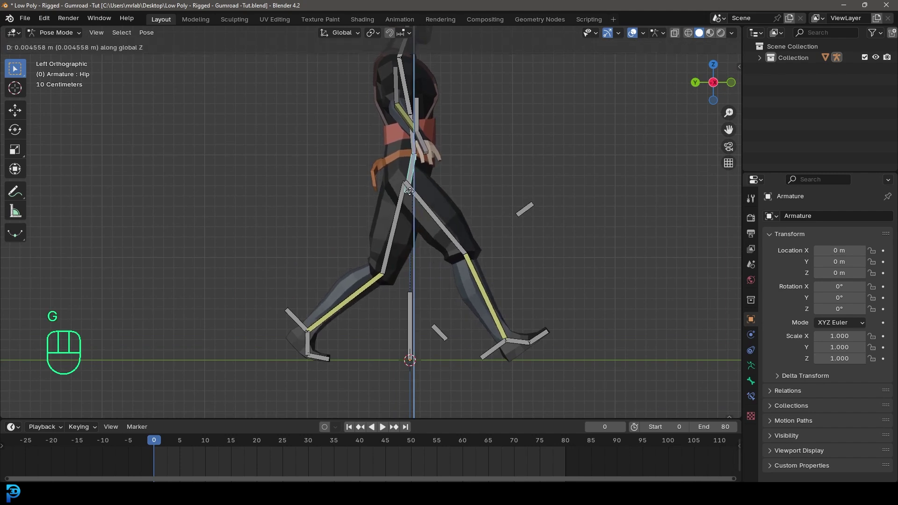
left_click(409, 191)
In the left orthographic view, move the Hand_IK.R bone about 0.45 m behind the body and rotate it about 33°.
scroll(474, 223, "down", 2)
middle_click_drag(473, 223, 461, 224, "shift")
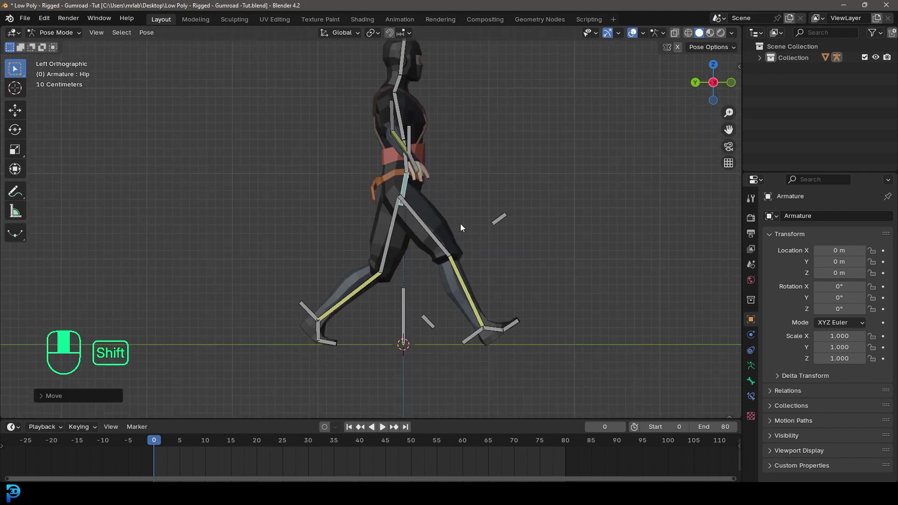
scroll(420, 166, "up", 1)
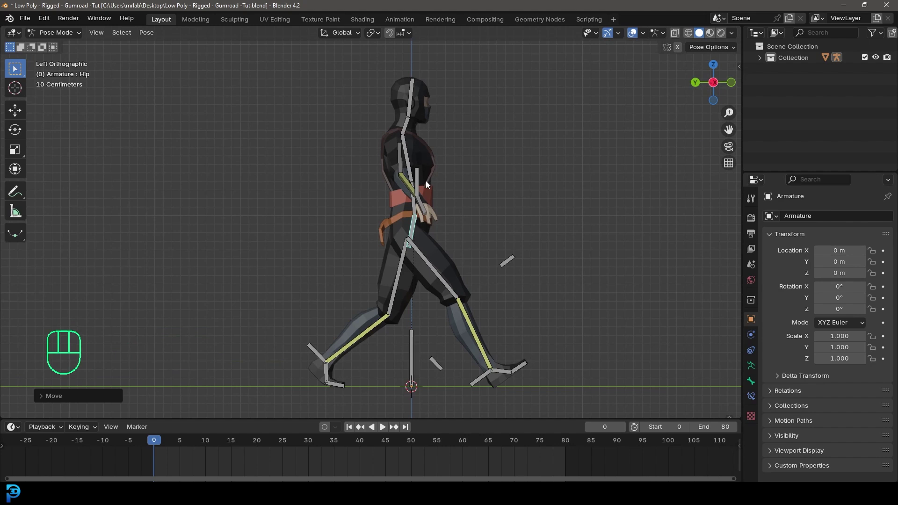
middle_click_drag(411, 173, 411, 197)
left_click(370, 187)
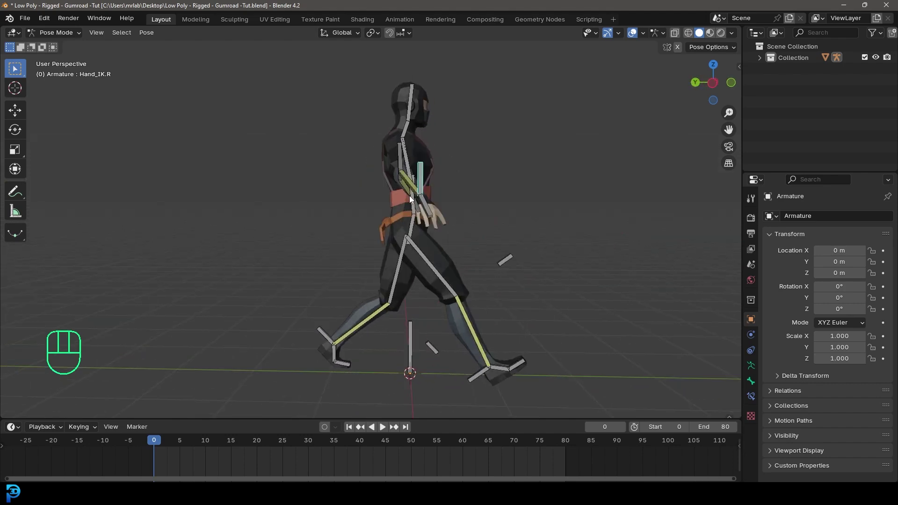
key("ctrl+KP_3")
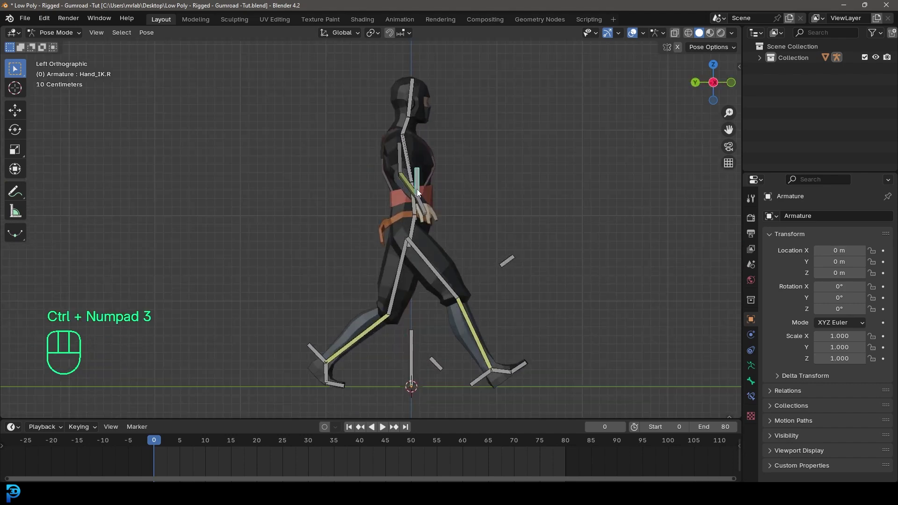
scroll(422, 198, "up", 1)
key("g")
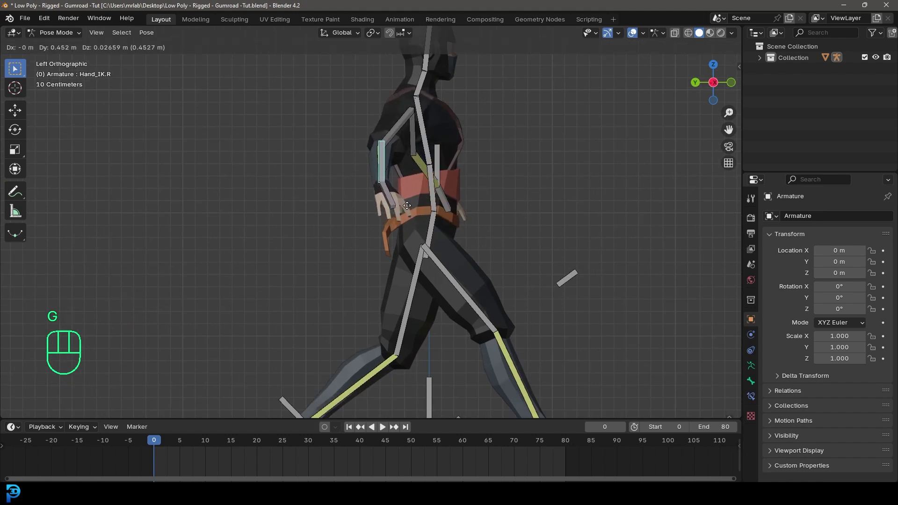
left_click(405, 209)
key("r")
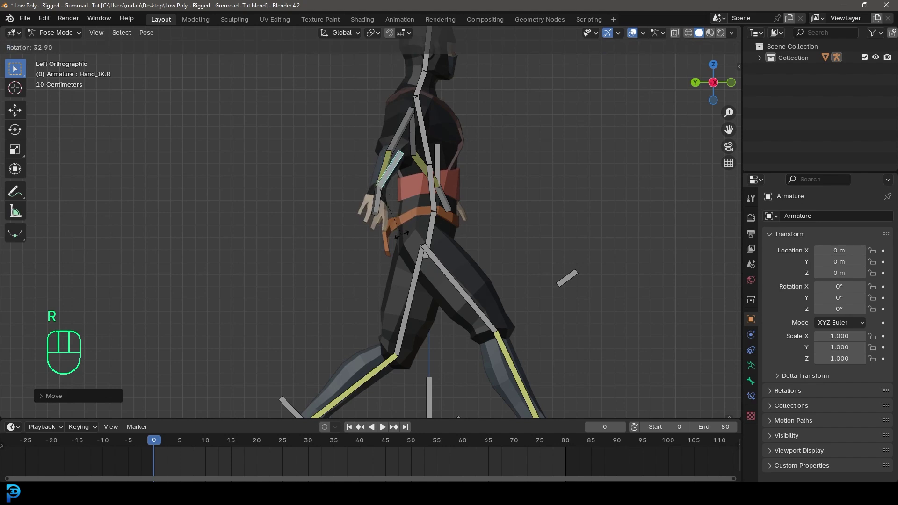
left_click(402, 235)
In the left orthographic view, move the Hand_IK.L bone about 0.35 m in front of the body.
scroll(403, 232, "down", 3)
middle_click_drag(429, 201, 503, 198)
left_click(460, 179)
scroll(461, 180, "up", 2)
key("ctrl+KP_3")
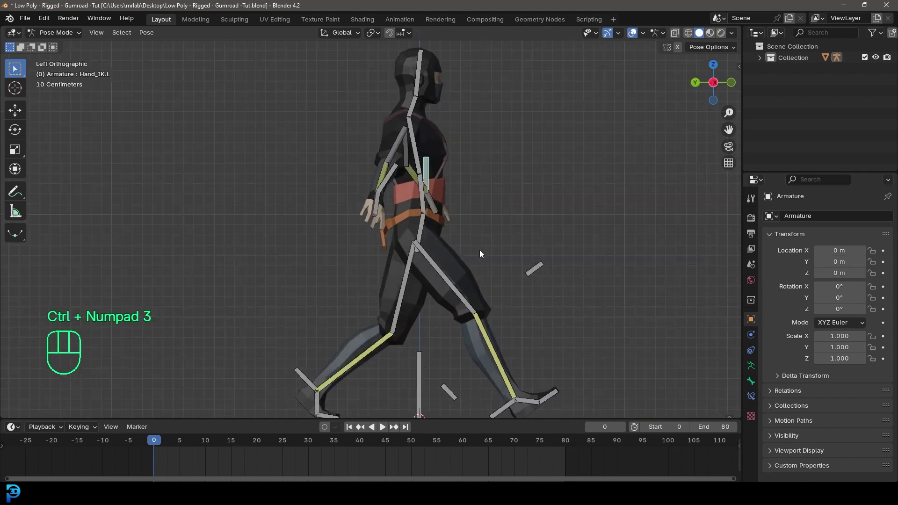
key("g")
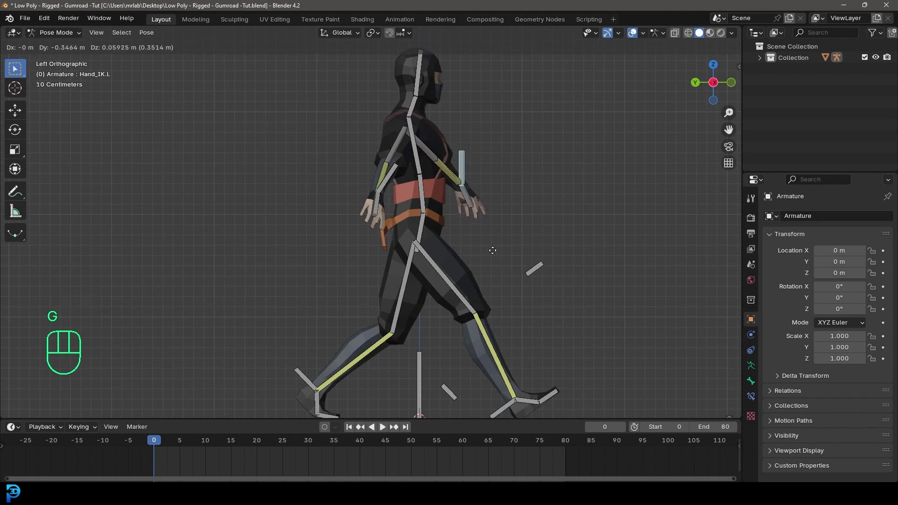
left_click(492, 259)
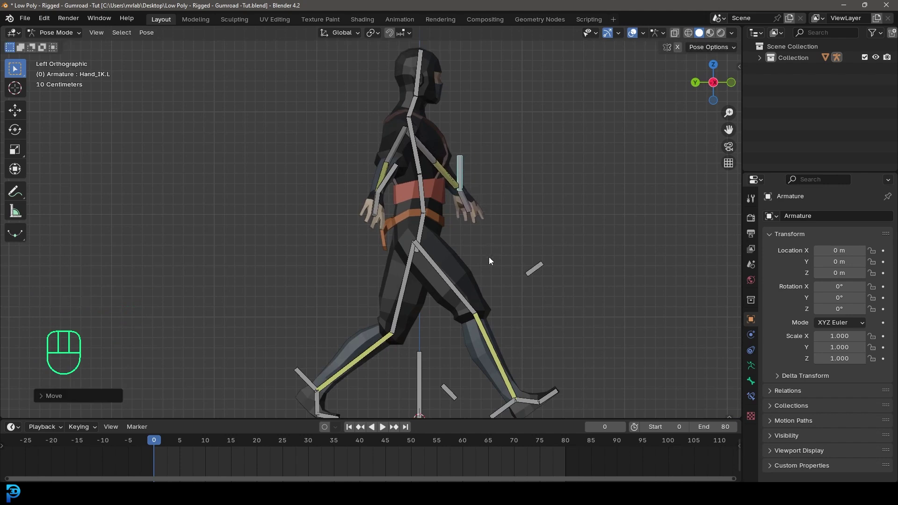
In the front view, move the Hand_IK.L bone about 0.5 m inward and 0.3 m down, and rotate it so the hand hangs down.
key("KP_1")
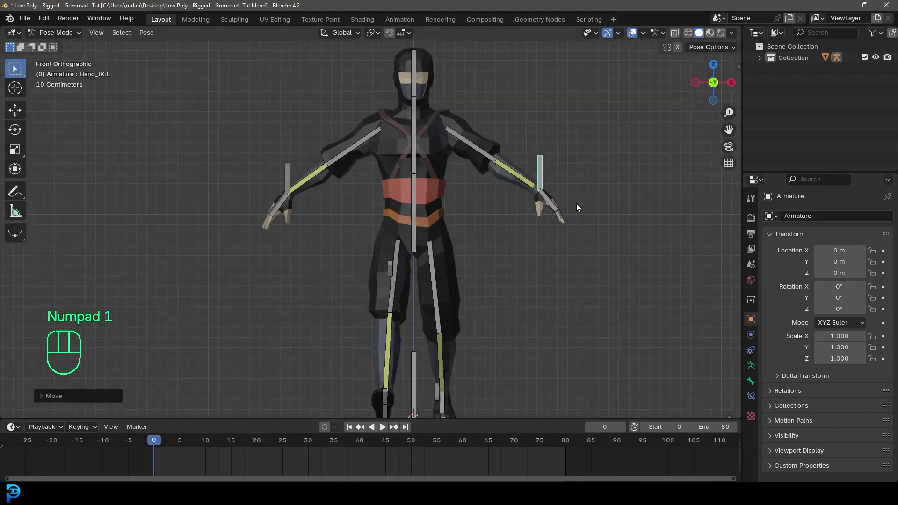
key("g")
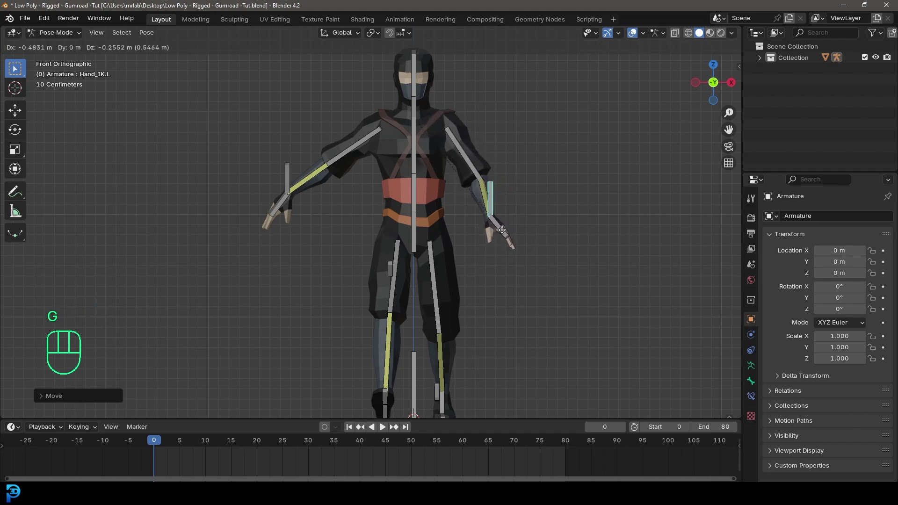
key("r")
left_click(347, 209)
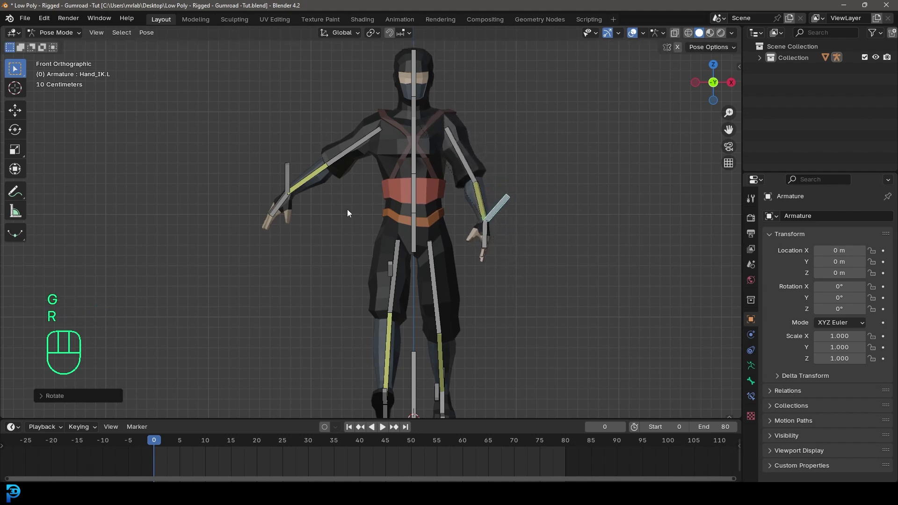
Move the Hand_IK.R bone about 0.6 m inward and 0.4 m down, and rotate it so the hand hangs down beside the hip.
left_click(289, 173)
key("g")
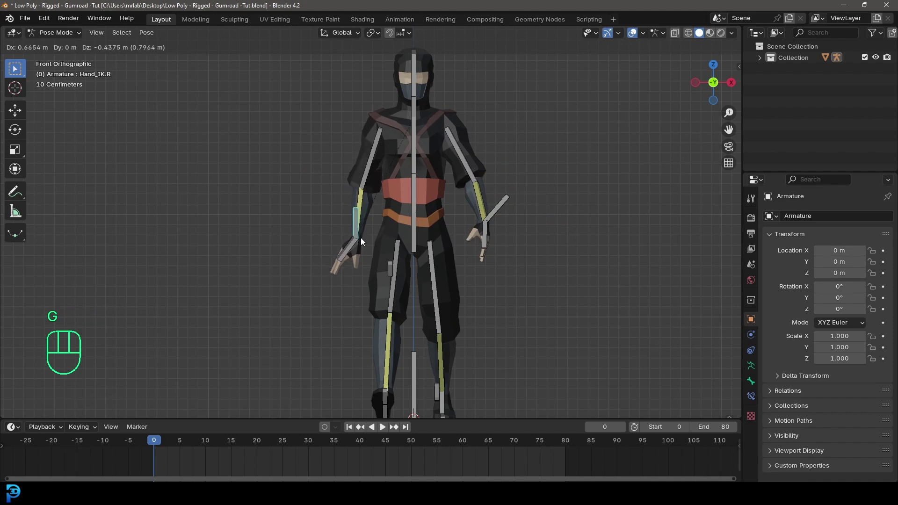
left_click(429, 194)
key("r")
key("g")
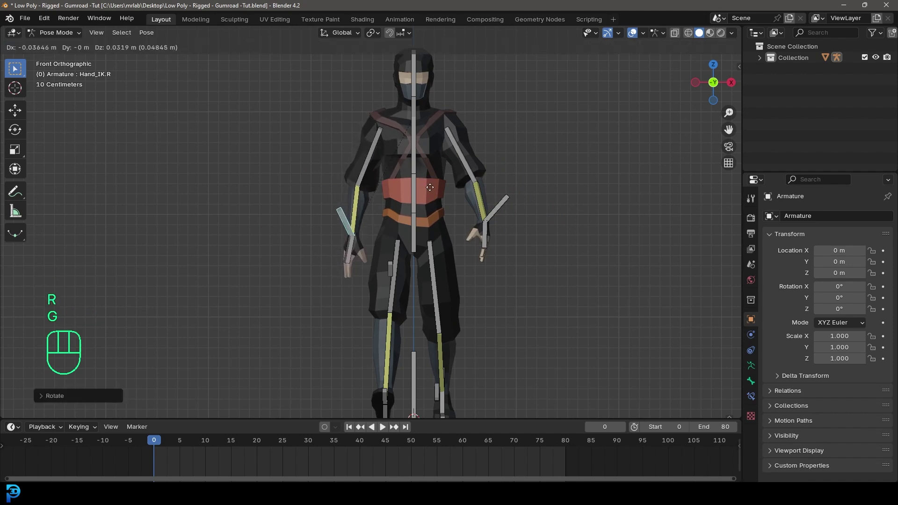
left_click(471, 196)
Bring the Hand_IK.L bone slightly closer to the body in the front view.
left_click(507, 200)
key("g")
left_click(481, 206)
scroll(482, 207, "down", 2)
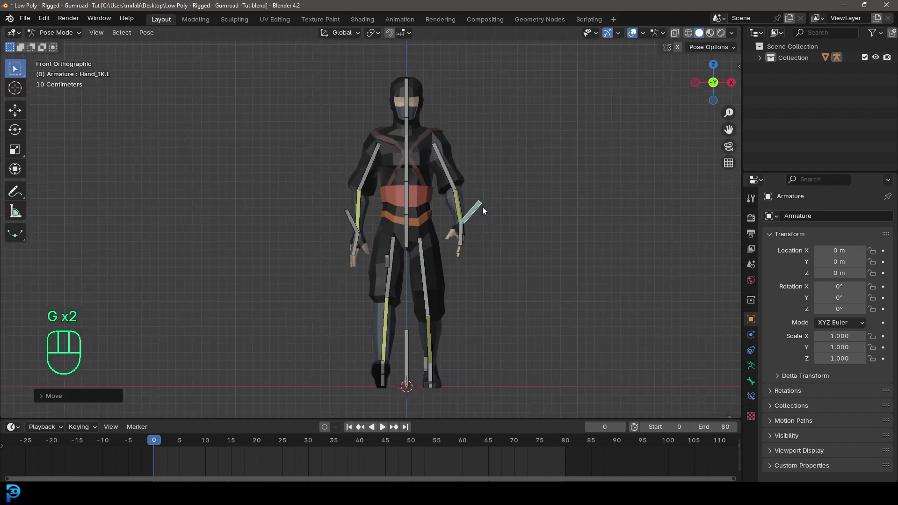
In the left orthographic view, rotate the Hand_IK.R bone slightly so the rear hand follows the forearm's backward swing.
key("KP_1")
key("ctrl+KP_3")
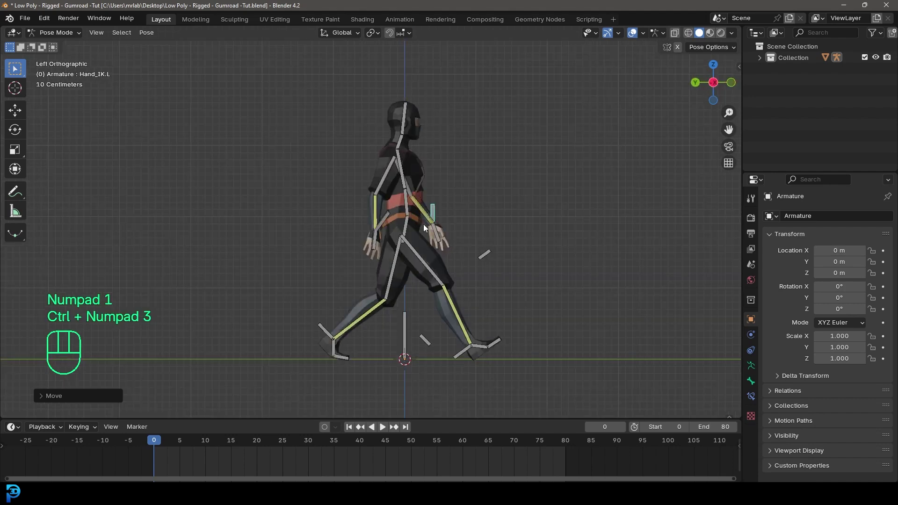
left_click(389, 222)
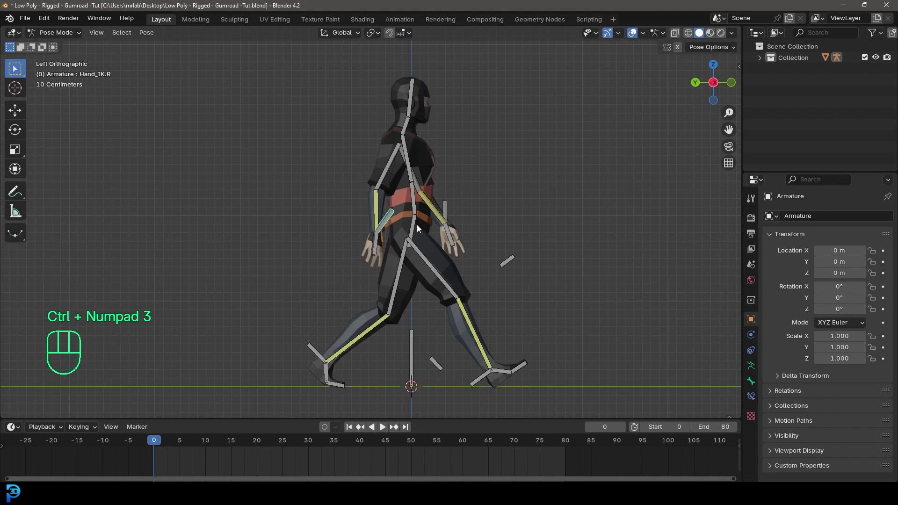
key("r")
left_click(493, 228)
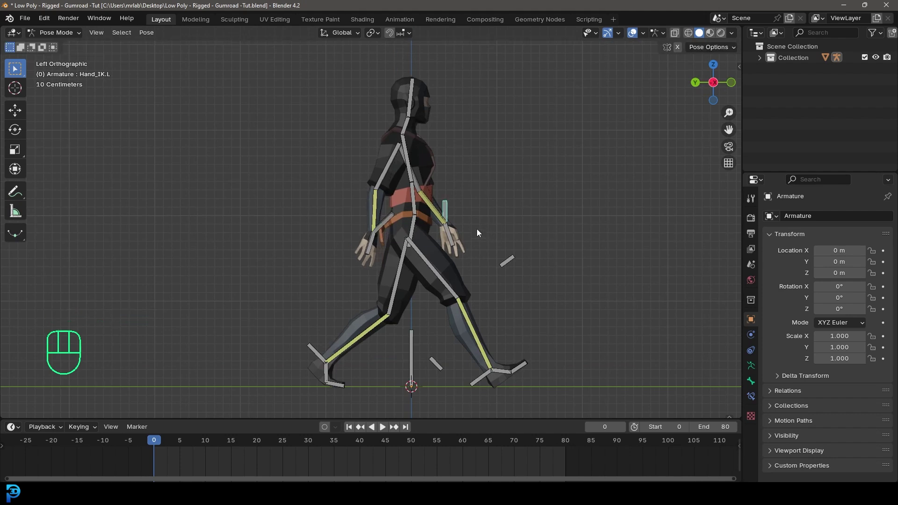
Insert a keyframe for all bones at frame 0 and enlarge the timeline area.
key("a")
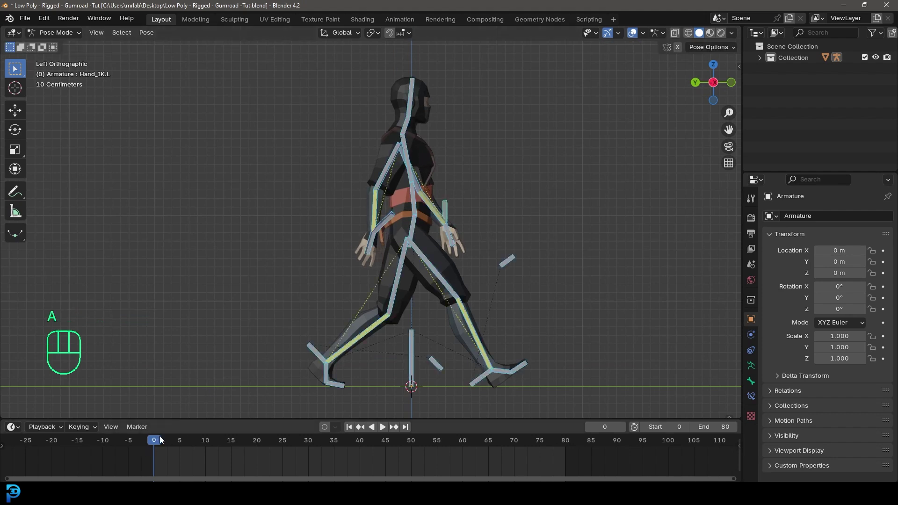
scroll(432, 176, "up", 2)
scroll(438, 176, "down", 2)
key("i")
middle_click_drag(135, 467, 178, 466)
left_click_drag(202, 419, 201, 370)
middle_click_drag(201, 467, 203, 467)
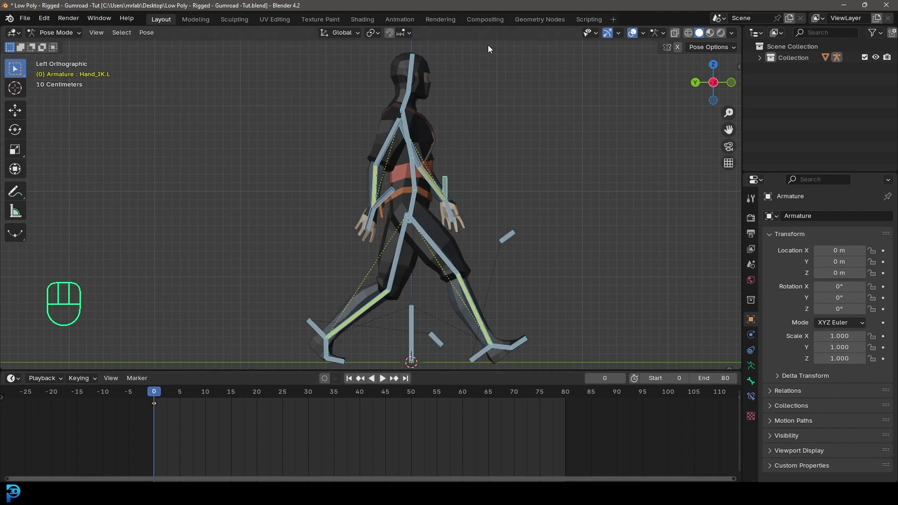
middle_click_drag(250, 432, 254, 431)
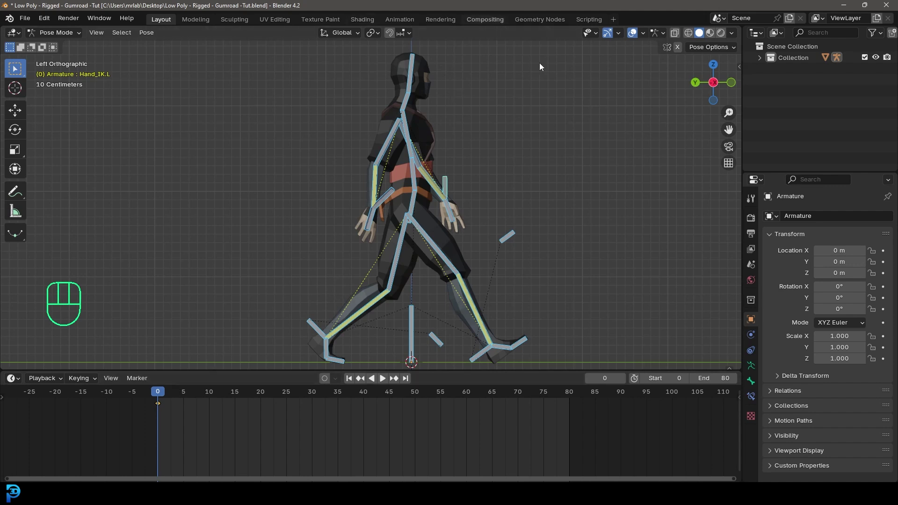
Go to frame 10 and lower the Hip bone about 0.16 m along the global Z axis.
left_click(158, 395)
key("space")
left_click_drag(158, 395, 208, 414)
middle_click_drag(524, 267, 498, 220, "shift")
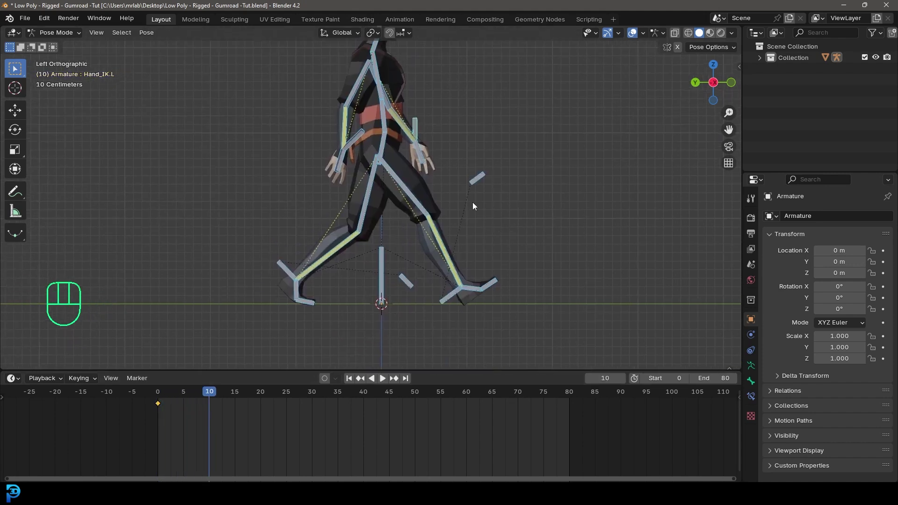
left_click(383, 145)
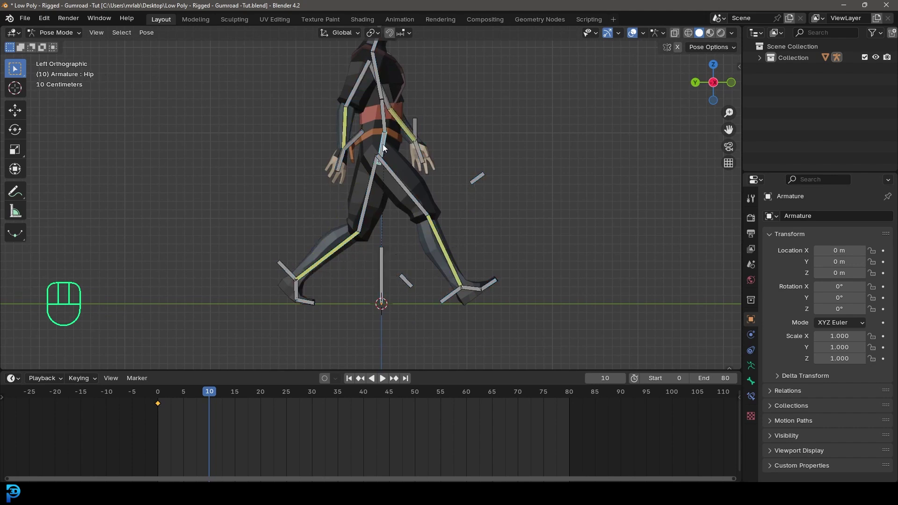
key("g")
key("z")
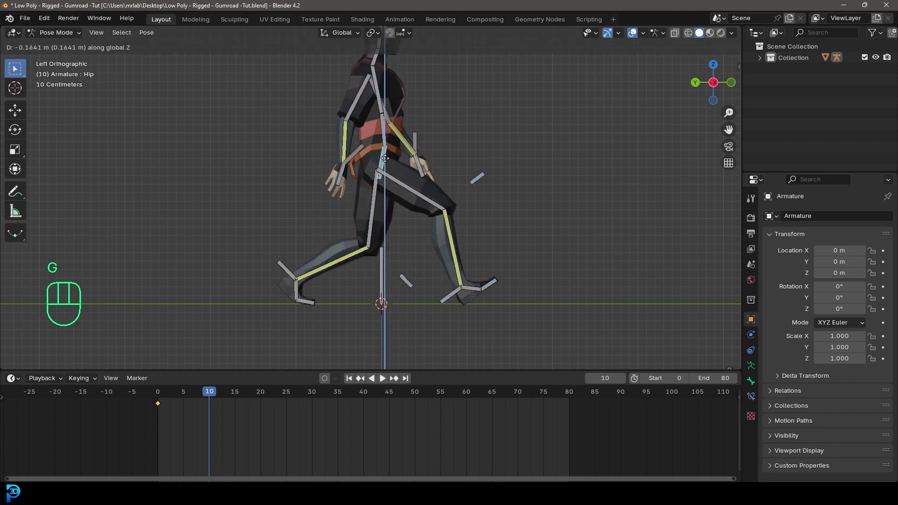
left_click(386, 162)
Turn on auto keying and raise the Hip bone about 0.02 m along the Z axis to key it at frame 10.
left_click(325, 378)
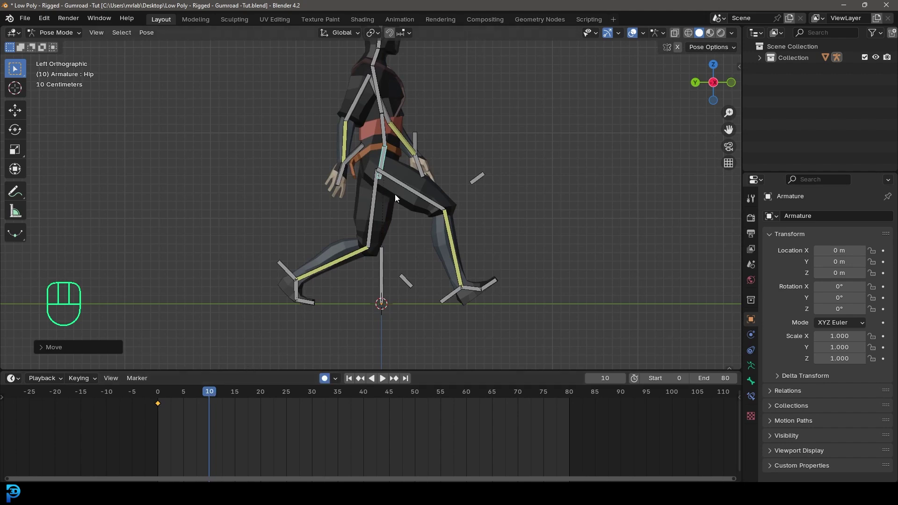
left_click(382, 157)
key("g")
key("z")
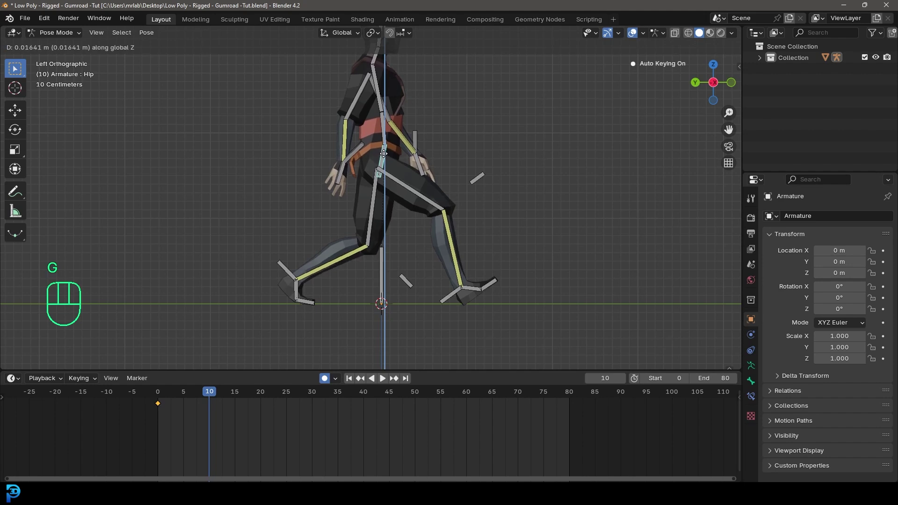
left_click(384, 154)
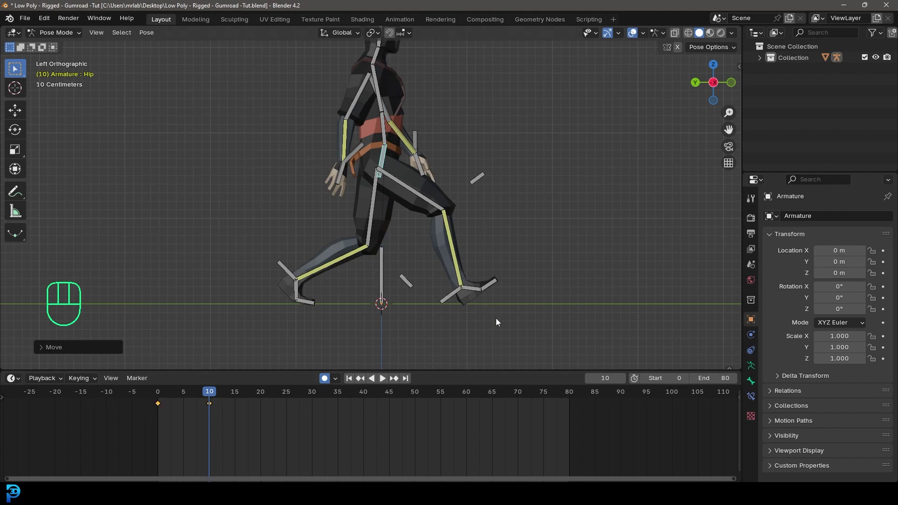
Rotate the Leg_IK.R bone about 35° to lay the front foot flat, and move it back along Y until the foot is slightly behind the knee.
left_click(460, 294)
scroll(468, 306, "up", 1)
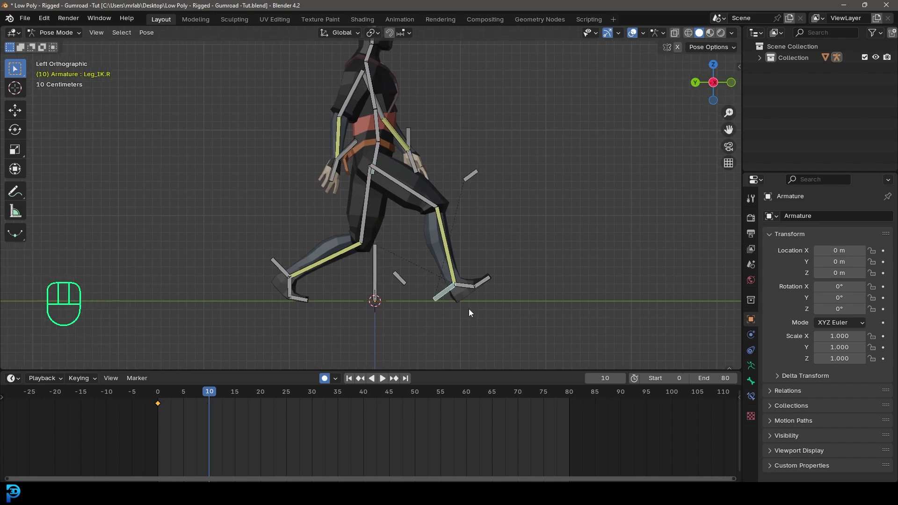
key("r")
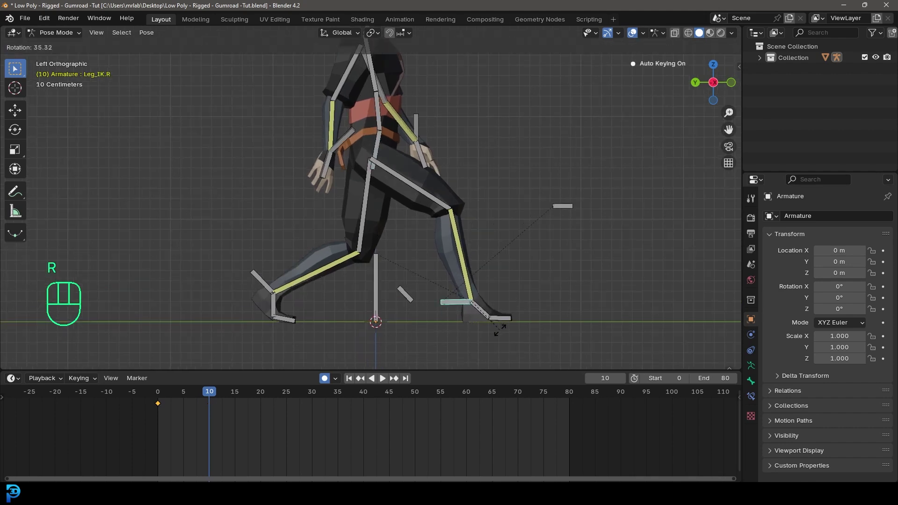
left_click(499, 329)
key("g")
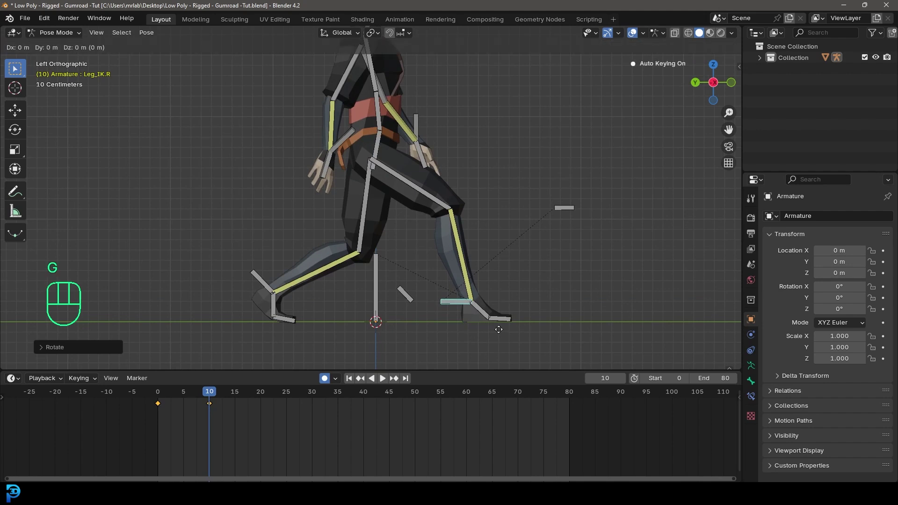
key("y")
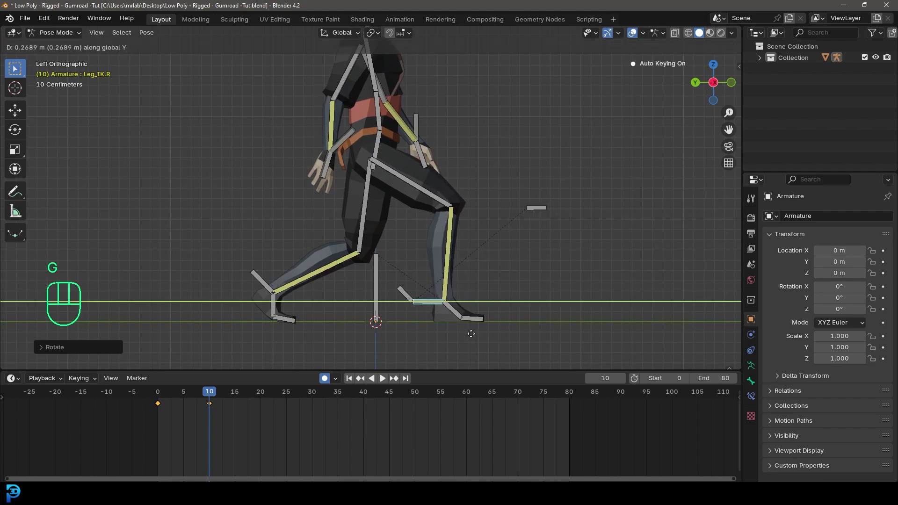
left_click(471, 333)
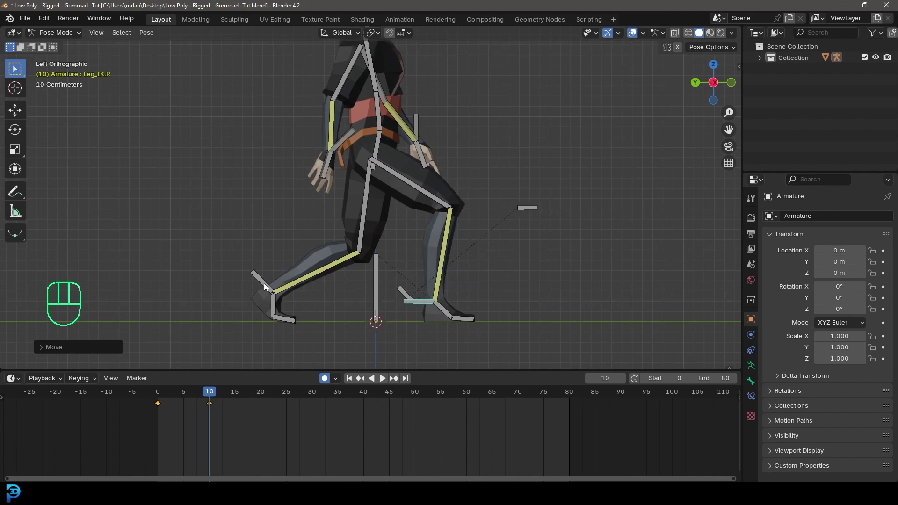
Rotate the Leg_IK.L bone to lift the rear heel and raise it until the toe tip is at ground level.
left_click(264, 282)
middle_click_drag(264, 283, 291, 285, "shift")
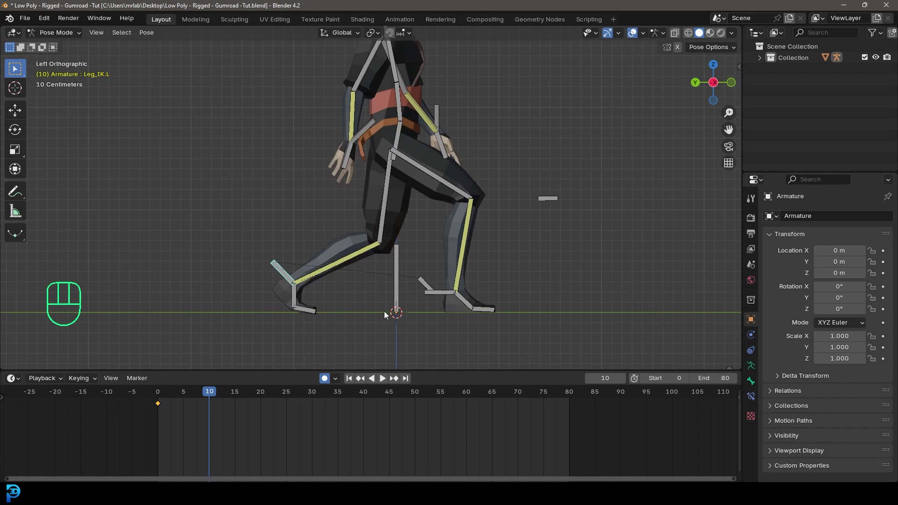
key("r")
left_click(345, 344)
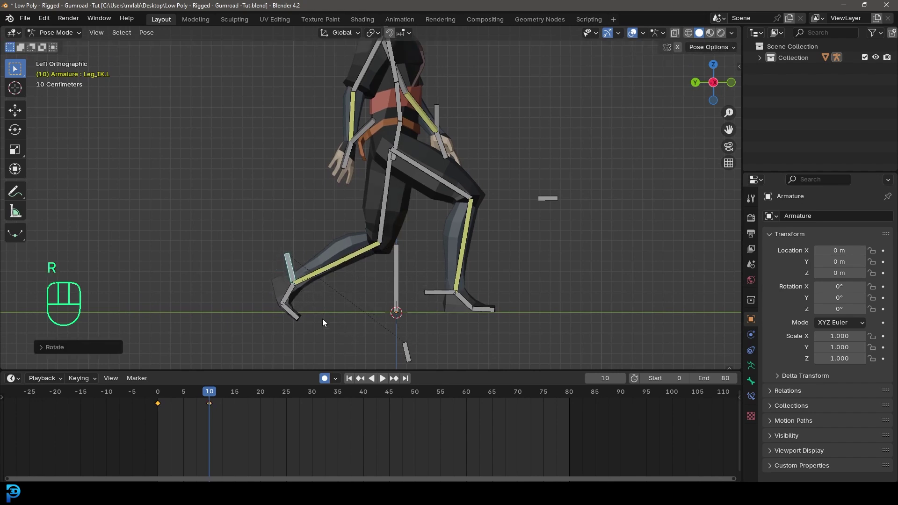
key("g")
left_click(298, 301)
Rotate the toe.L bone until the rear foot's toes point downward, nearly in line with the foot.
left_click(291, 300)
key("r")
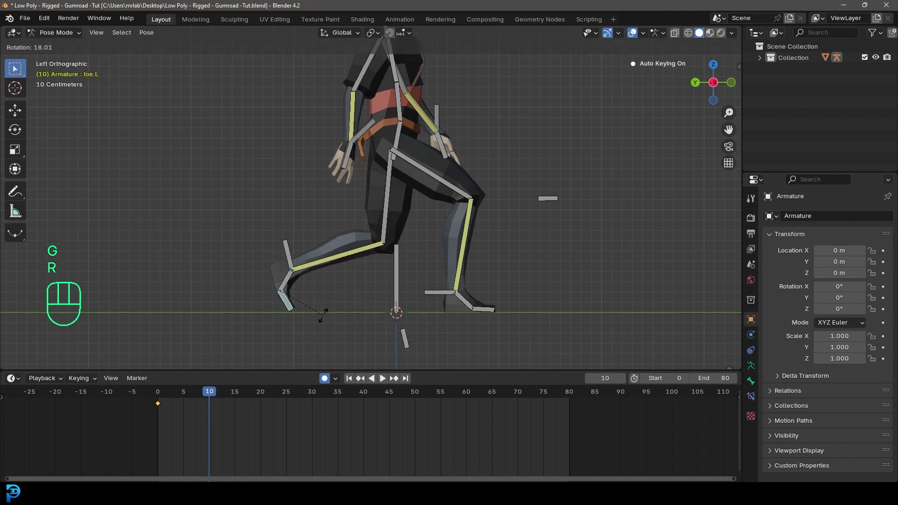
left_click(323, 314)
key("r")
left_click(307, 313)
Rotate the Leg_IK.L bone slightly and move it about 0.1 m backward so the toe tip touches the ground.
left_click(288, 253)
key("r")
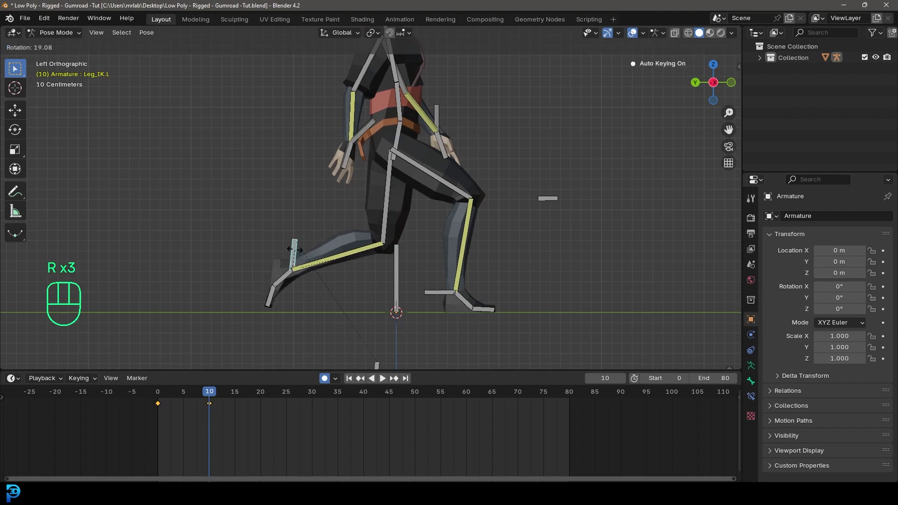
left_click(291, 249)
key("g")
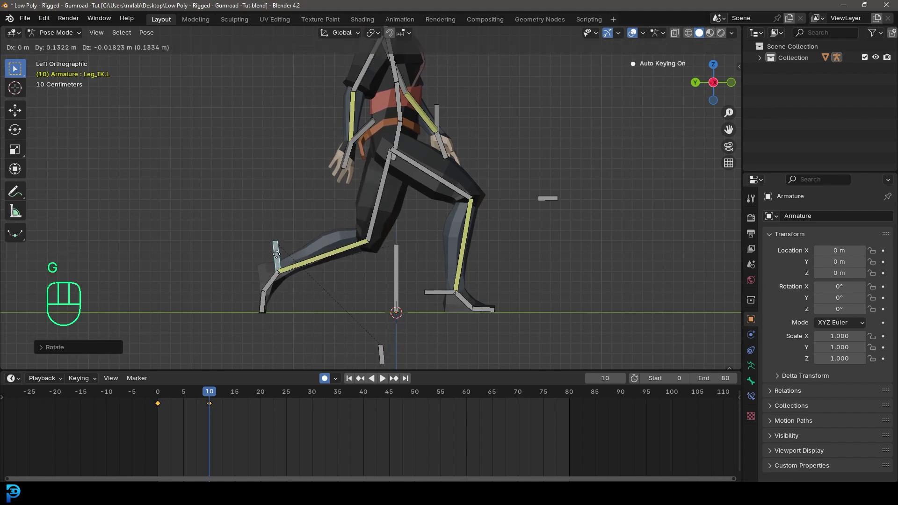
left_click(279, 258)
Raise the Hip bone about 0.05 m along the global Z axis.
left_click(399, 137)
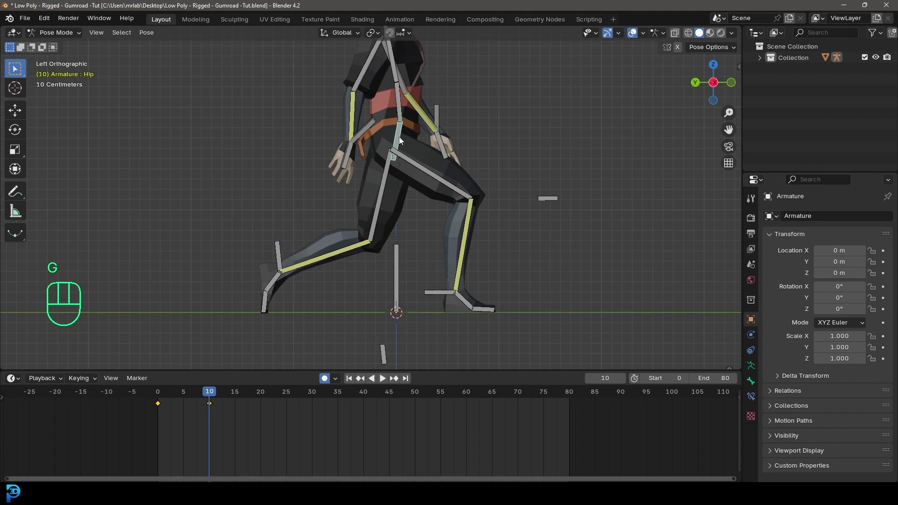
key("g")
key("z")
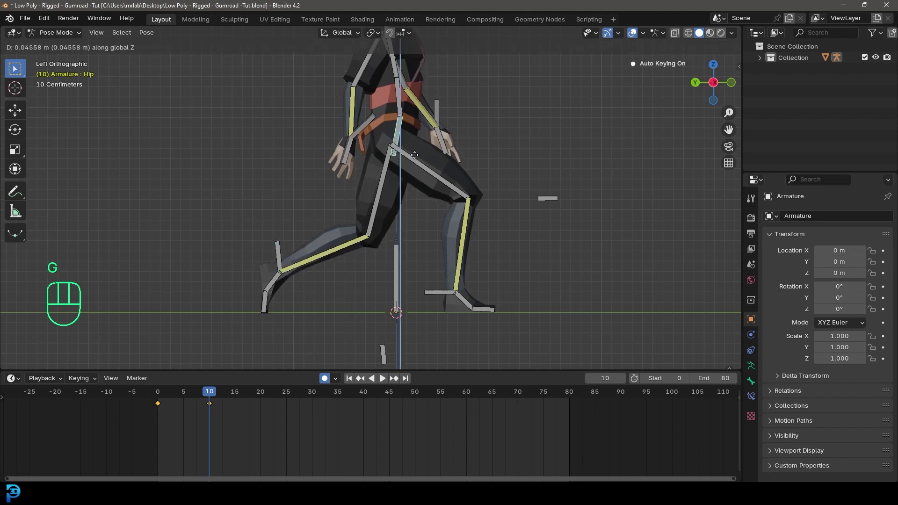
left_click(415, 152)
Move the Leg_IK.L bone slightly forward along the Y axis to bring the rear foot closer to the body.
scroll(436, 236, "down", 2)
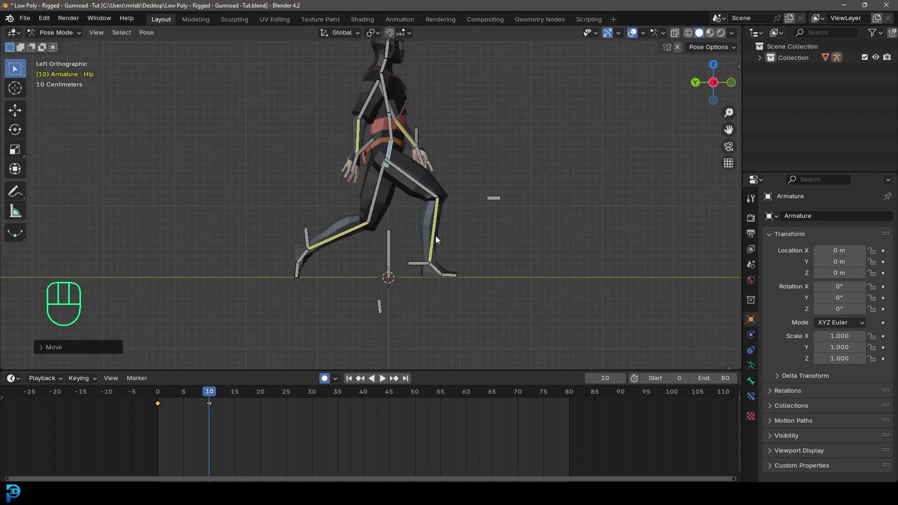
left_click(313, 236)
key("g")
key("y")
left_click(320, 234)
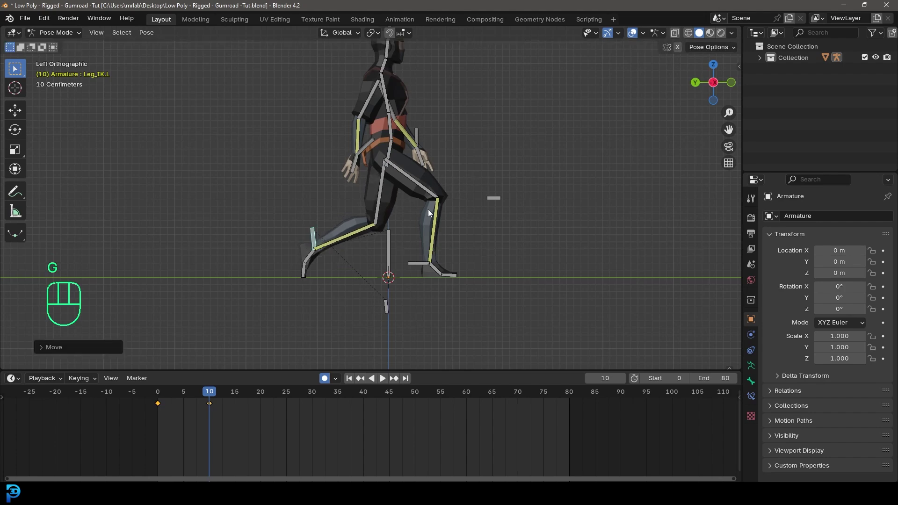
Move the Hand_IK.R bone about 0.3 m backward and slightly up so the right arm swings farther behind the body.
scroll(403, 202, "up", 2)
left_click(392, 188)
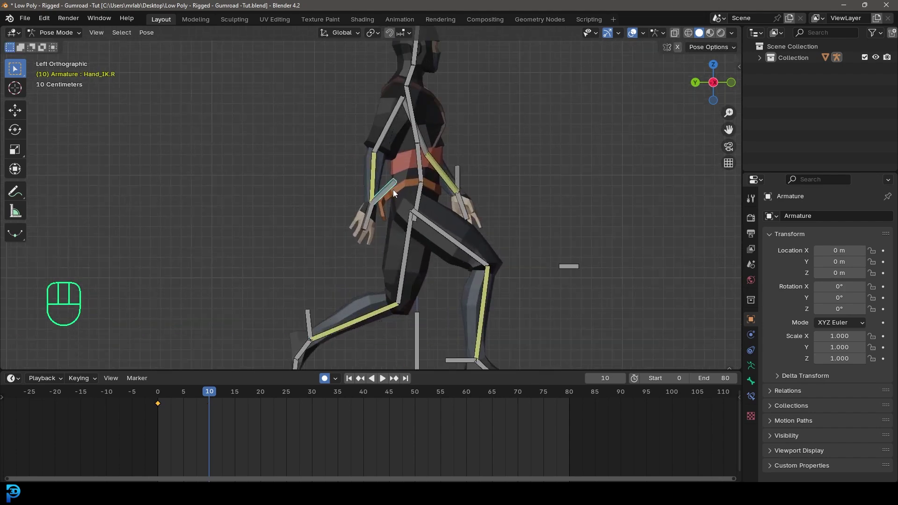
middle_click_drag(386, 157, 408, 224, "shift")
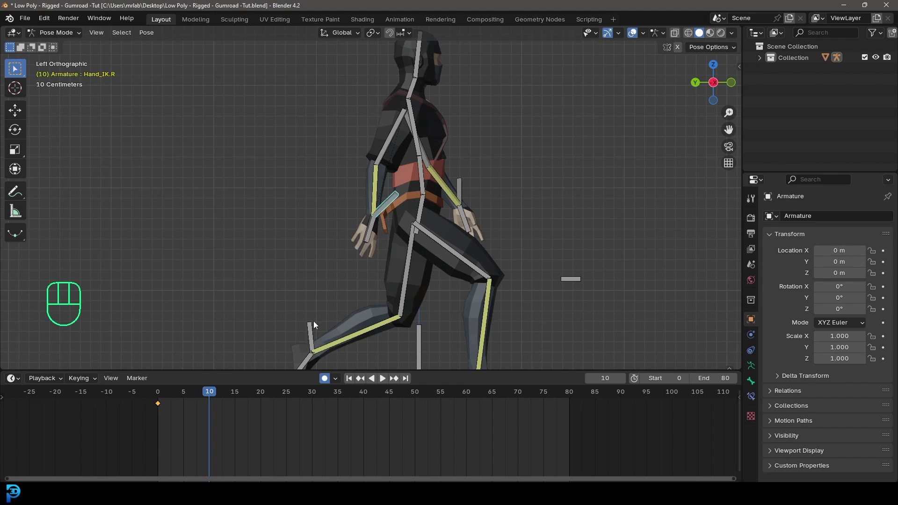
key("g")
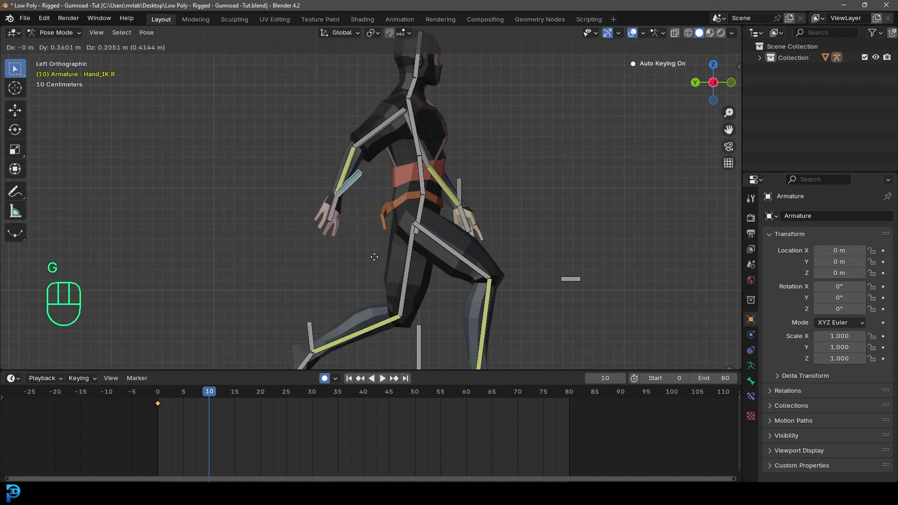
left_click(376, 257)
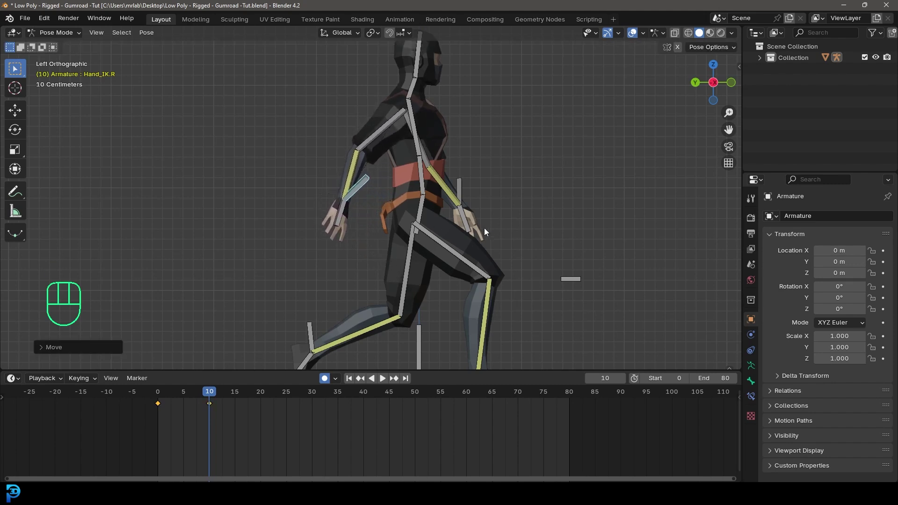
Move the Hand_IK.L bone forward and slightly up, and rotate it so the left hand tilts forward.
left_click(460, 185)
key("g")
key("r")
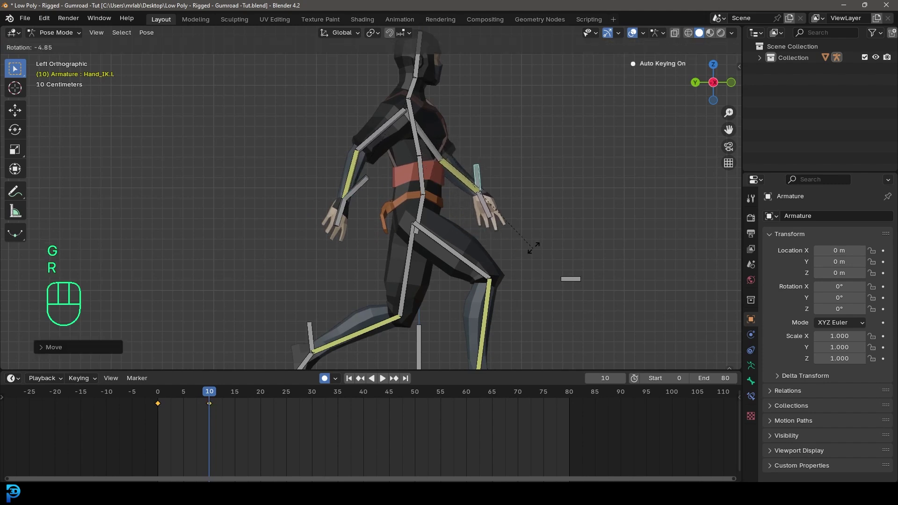
left_click(538, 229)
scroll(467, 255, "down", 1)
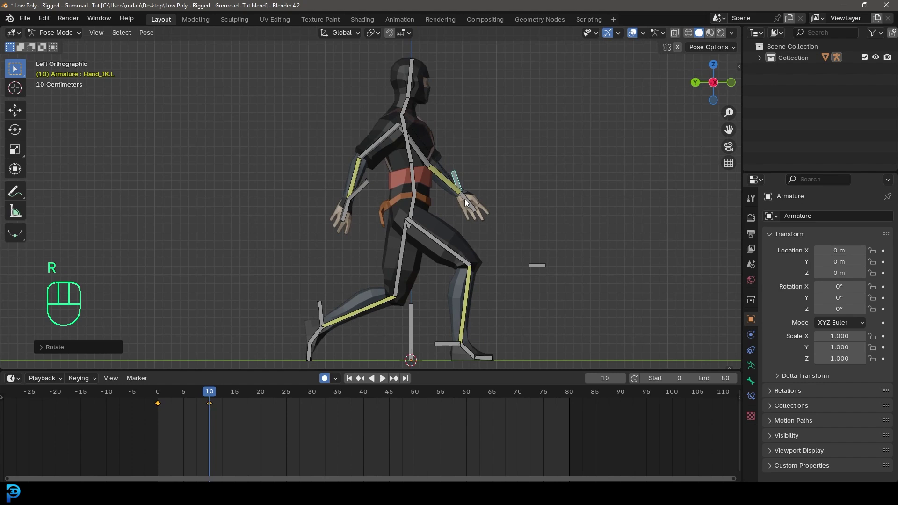
Keyframe all bones at frame 10 and go to frame 20.
key("a")
key("i")
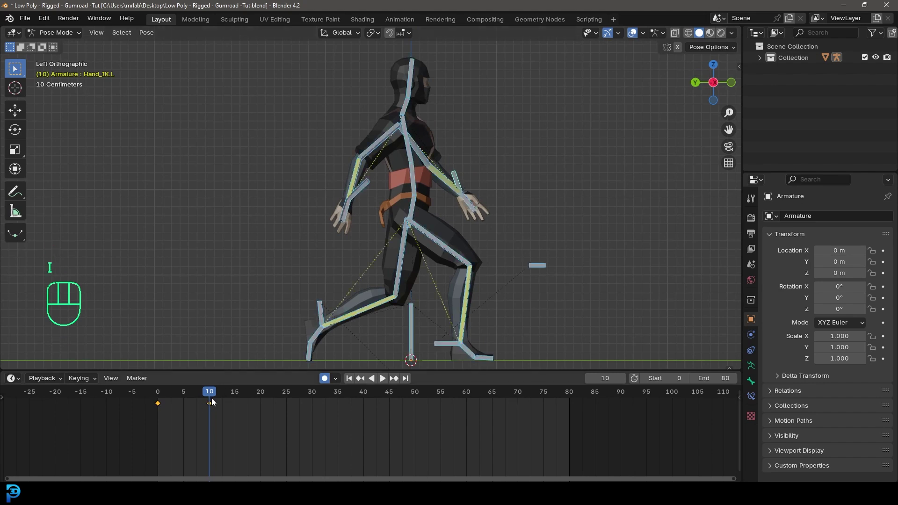
left_click_drag(211, 393, 261, 420)
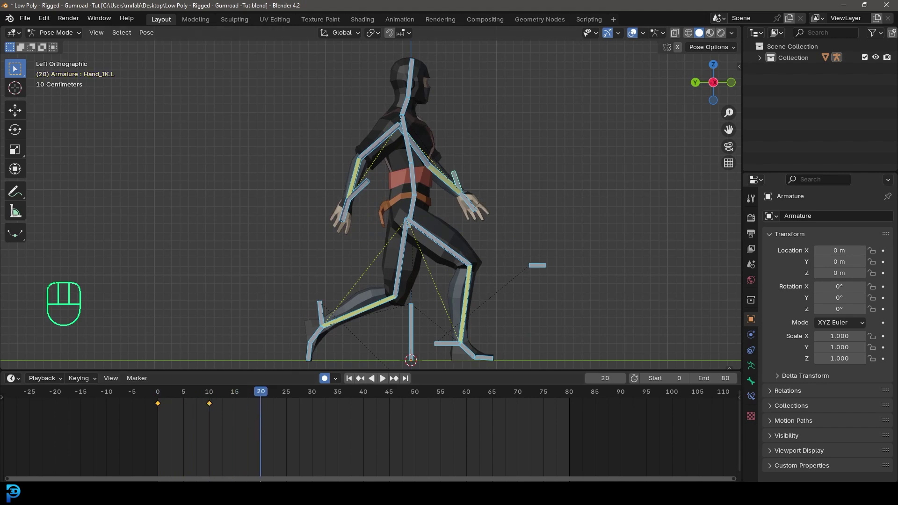
Raise the Hip bone about 0.2 m along the global Z axis.
left_click(416, 206)
key("g")
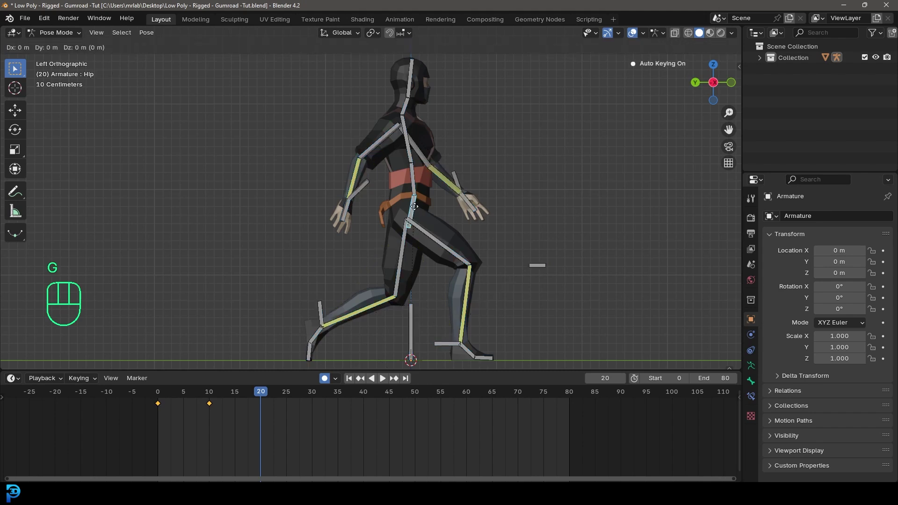
key("z")
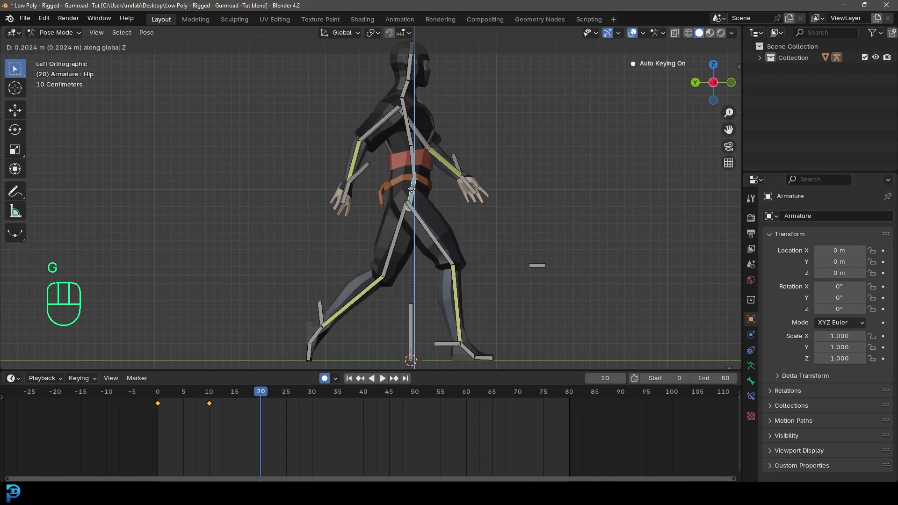
left_click(410, 186)
Move the Leg_IK.R bone about 0.6 m backward along the global Y axis to place the right foot beneath the body.
left_click(445, 342)
middle_click_drag(445, 343, 435, 313, "shift")
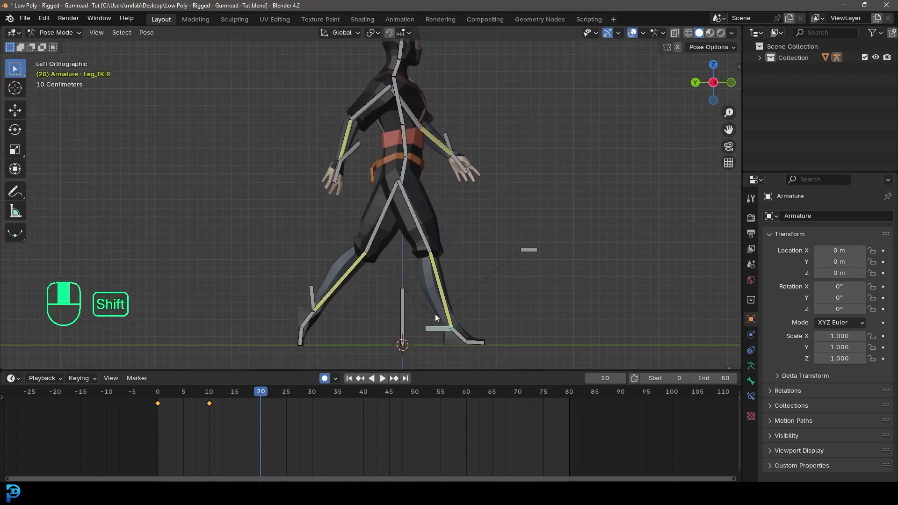
scroll(459, 330, "up", 3)
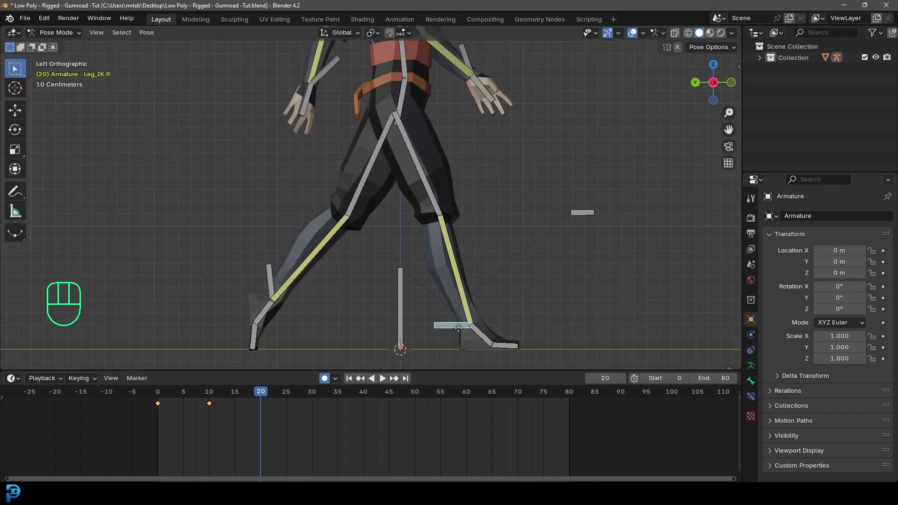
key("g")
key("y")
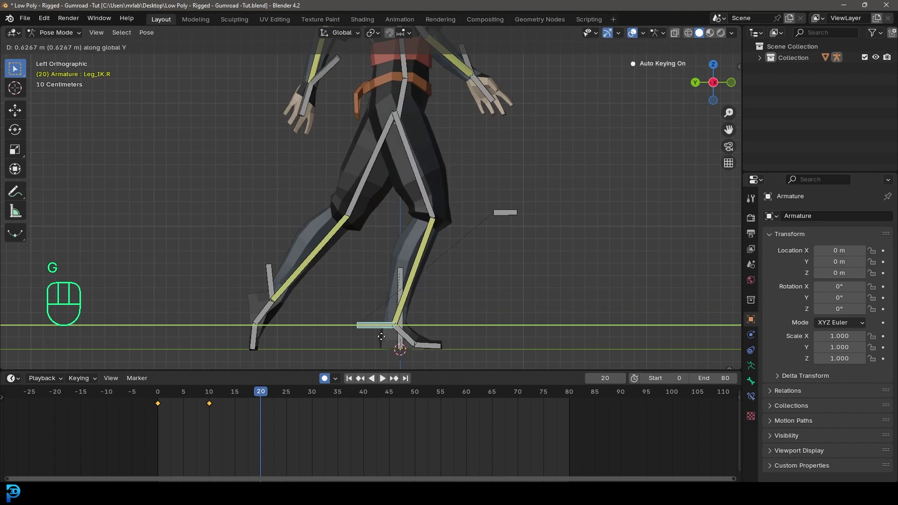
left_click(382, 336)
Raise the Hip bone slightly along the global Z axis over the planted right foot.
left_click(404, 99)
key("g")
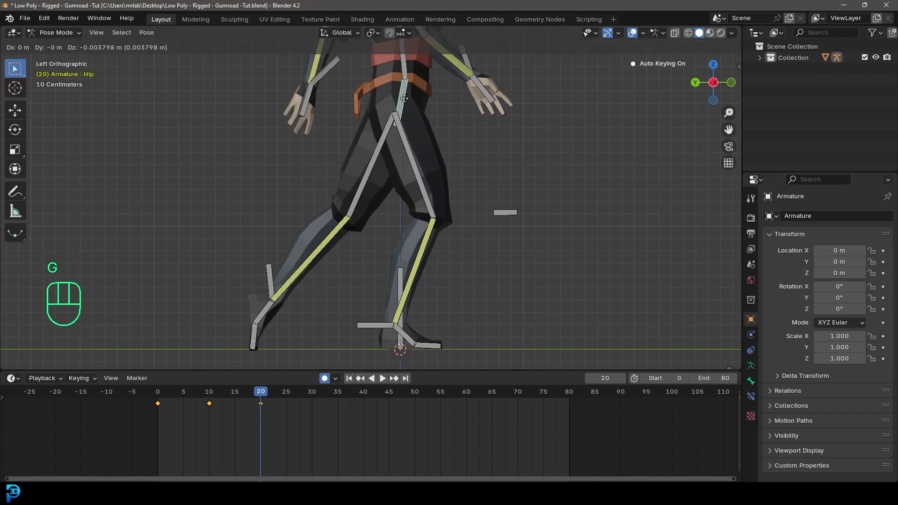
key("z")
left_click(404, 95)
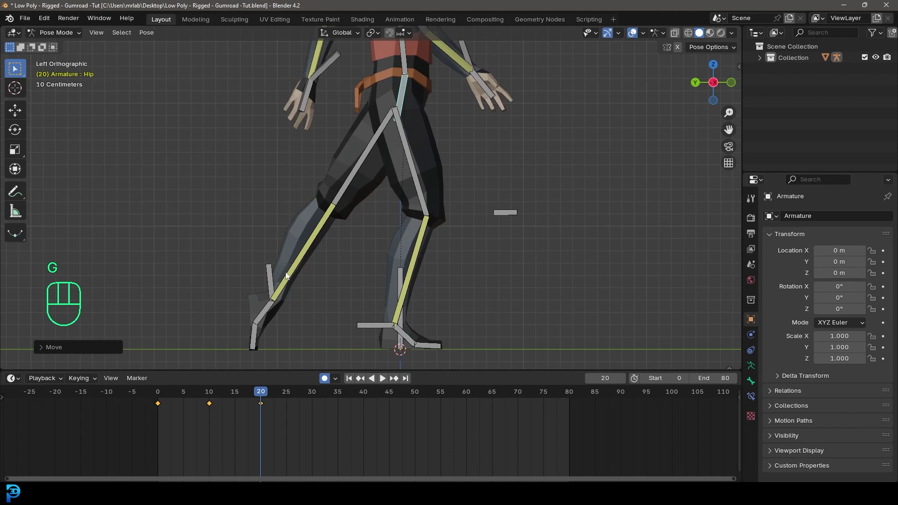
Move the Leg_IK.L bone about 0.6 m forward and over 0.4 m up so the left foot lifts behind the supporting leg.
left_click(273, 280)
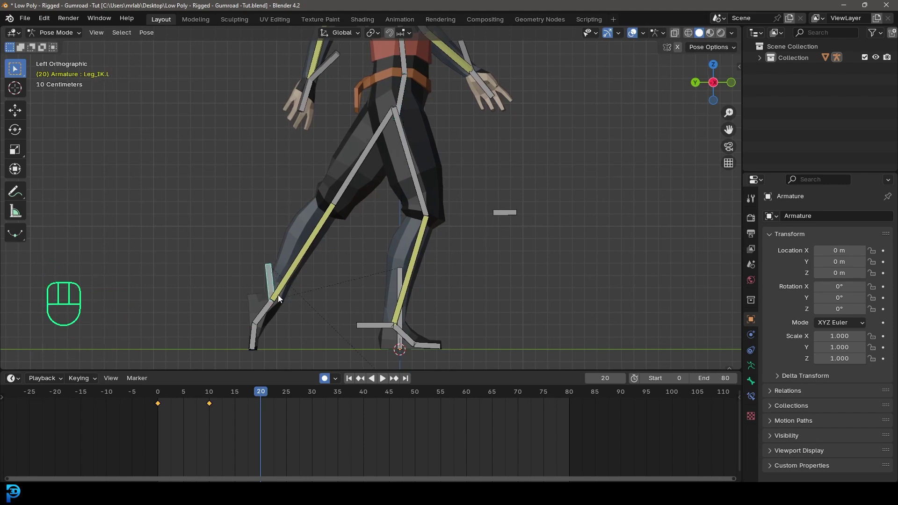
key("g")
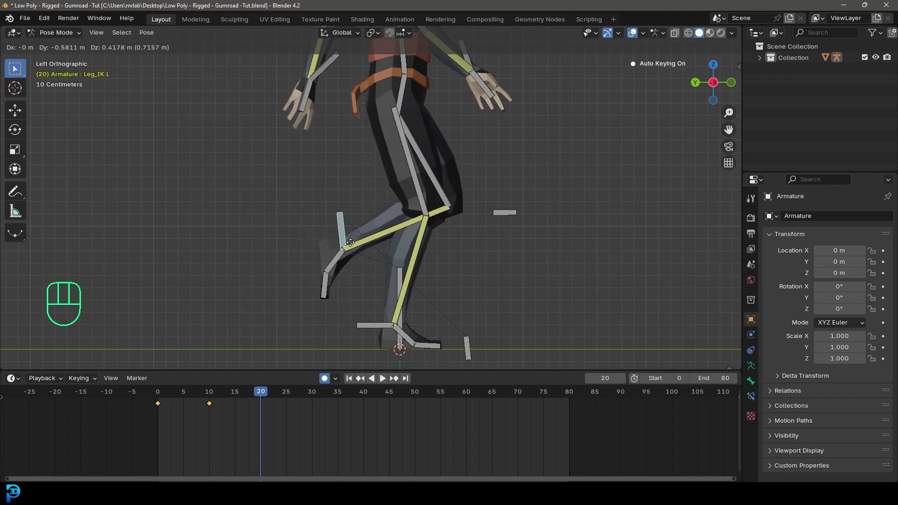
left_click(361, 220)
Raise the Hip bone about another 0.06 m along the global Z axis to straighten the supporting right leg.
left_click(408, 84)
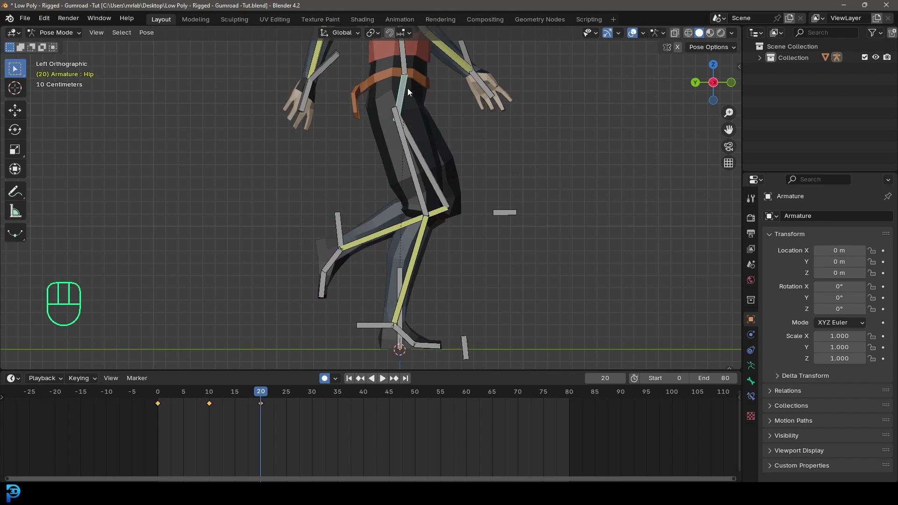
key("g")
key("z")
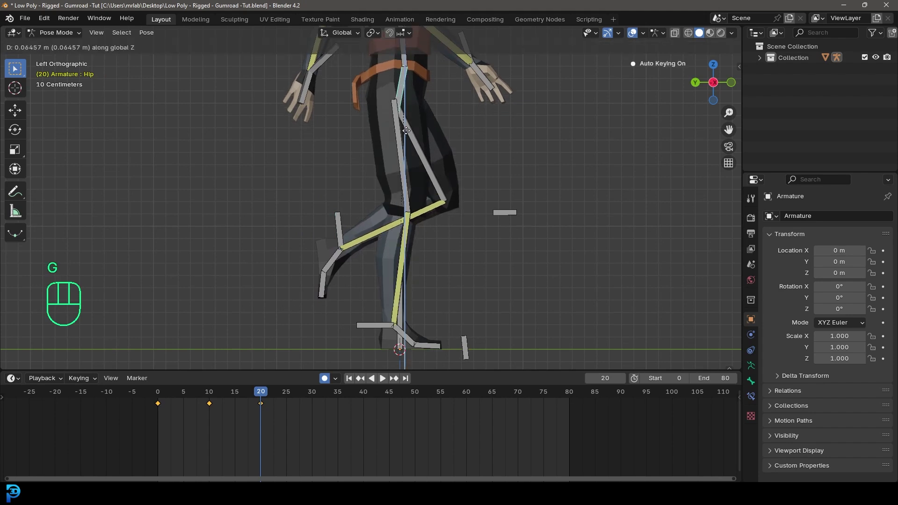
left_click(407, 135)
Move the Leg_IK.L bone about 0.1 m forward and slightly up to bring the left knee farther ahead.
left_click(342, 228)
key("g")
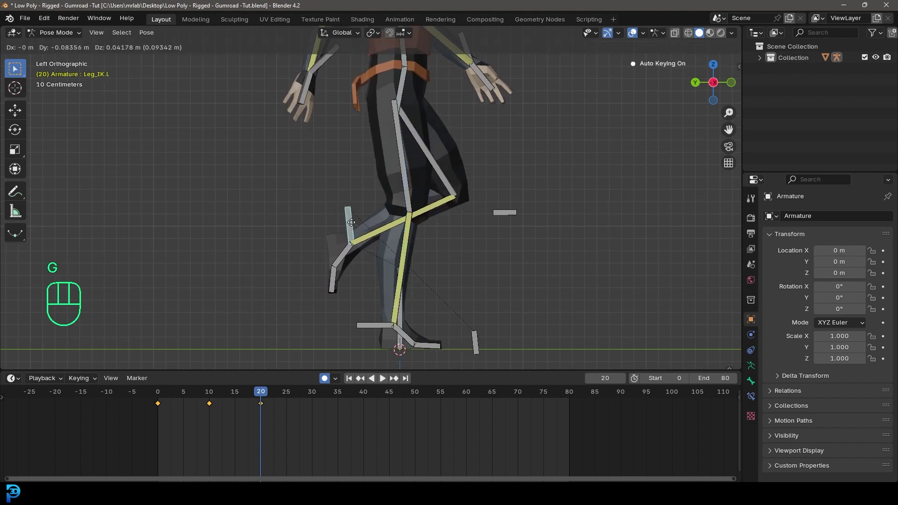
left_click(354, 224)
scroll(422, 204, "down", 3)
middle_click_drag(422, 204, 414, 245, "shift")
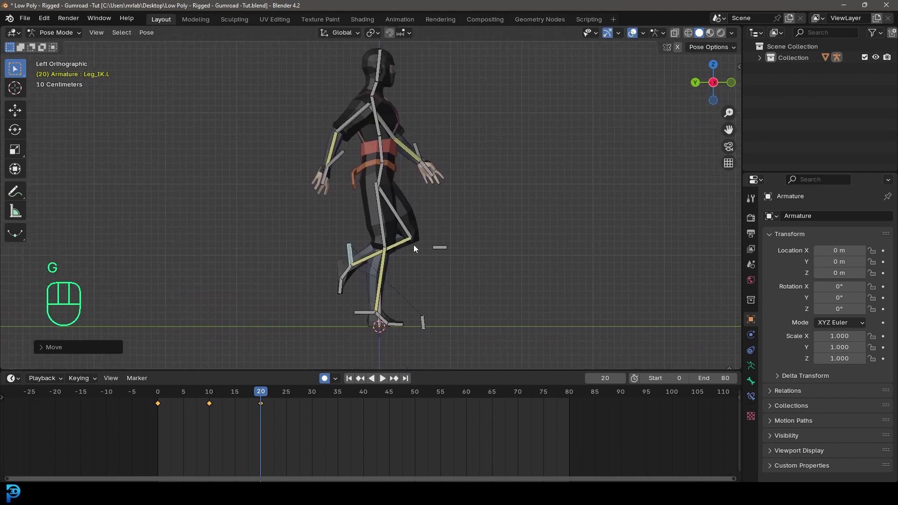
Move the Hand_IK.R bone about 0.8 m forward and slightly down, and rotate it so the right hand hangs beside the thigh.
left_click(341, 157)
middle_click_drag(342, 157, 333, 212, "shift")
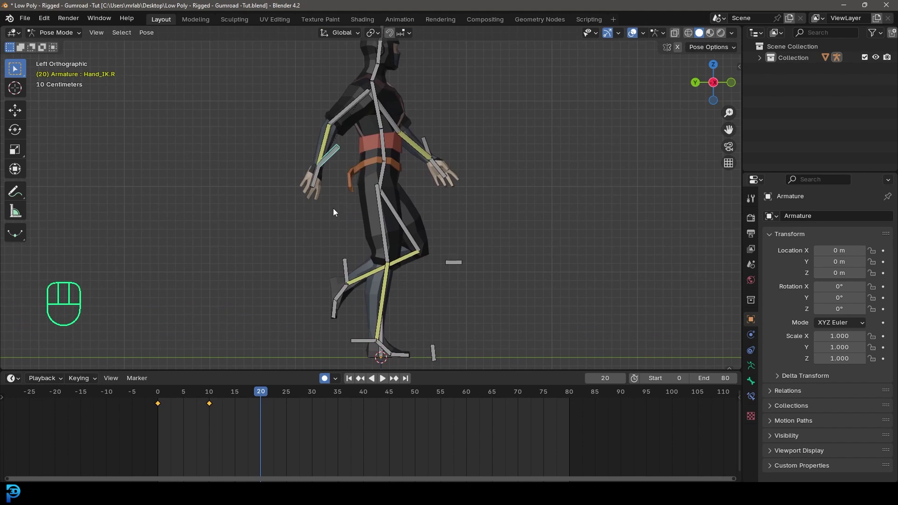
key("g")
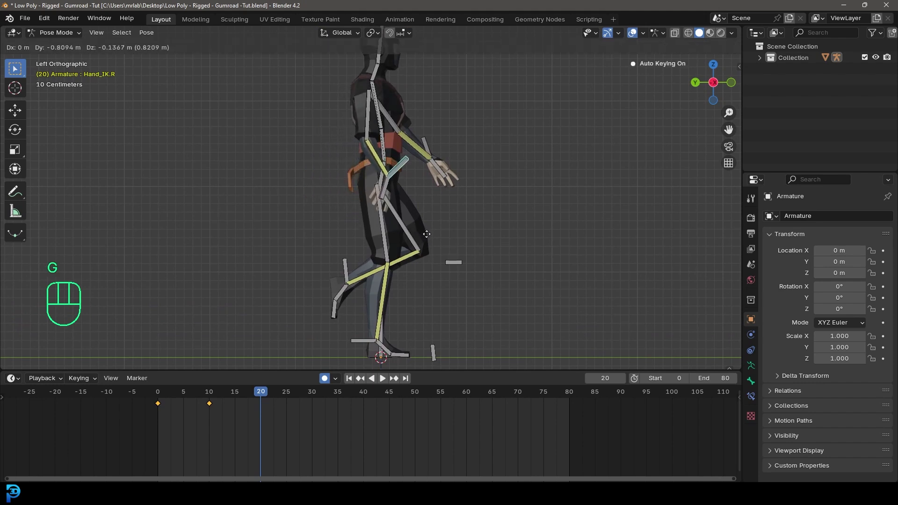
left_click(427, 238)
key("r")
left_click(425, 135)
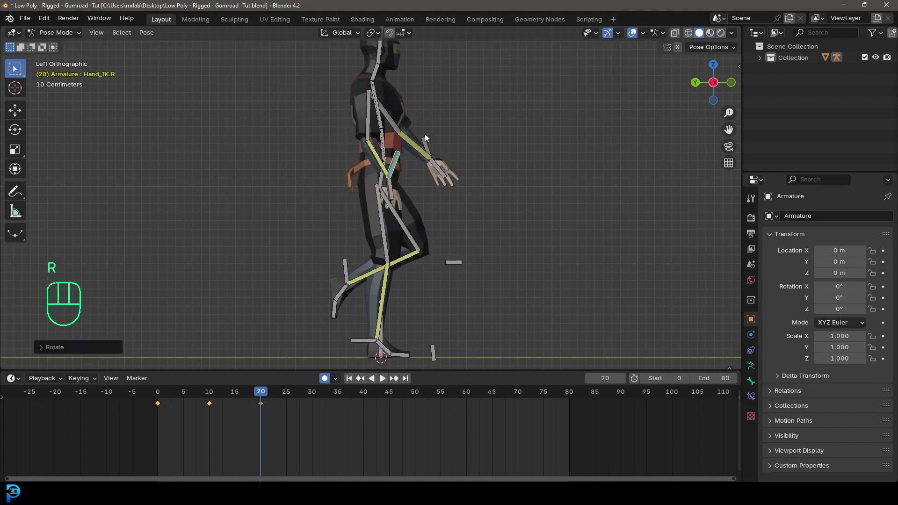
Move the Hand_IK.L bone about 0.5 m backward and slightly down, and rotate it about 10° so the left hand hangs beside the body.
left_click(424, 137)
middle_click_drag(425, 138, 479, 206, "shift")
scroll(479, 206, "up", 1)
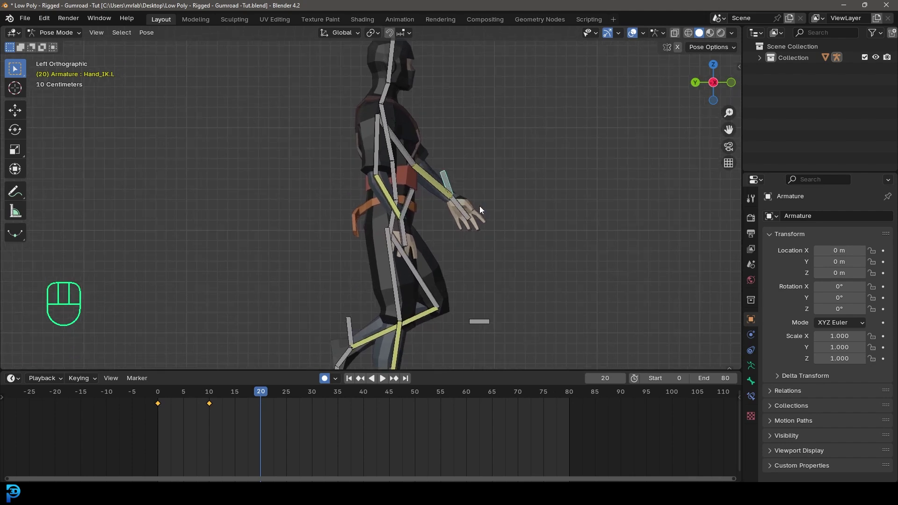
key("g")
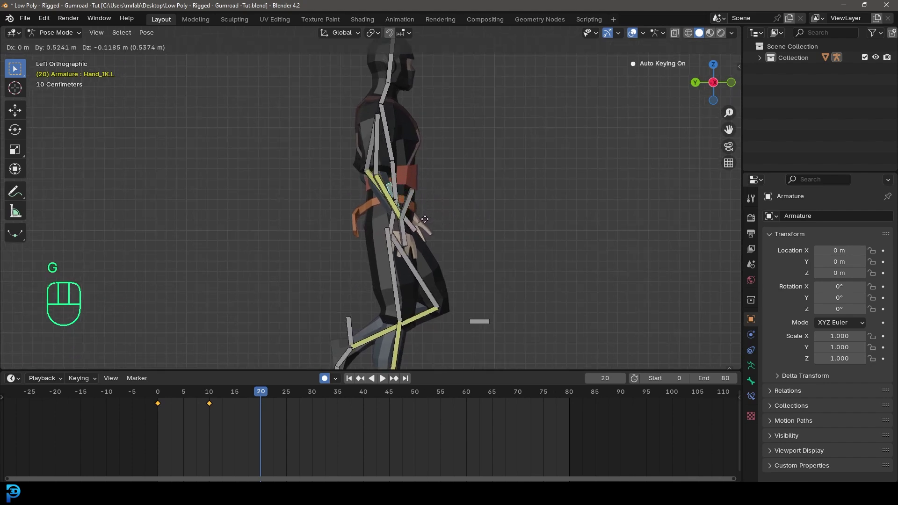
left_click(424, 220)
key("r")
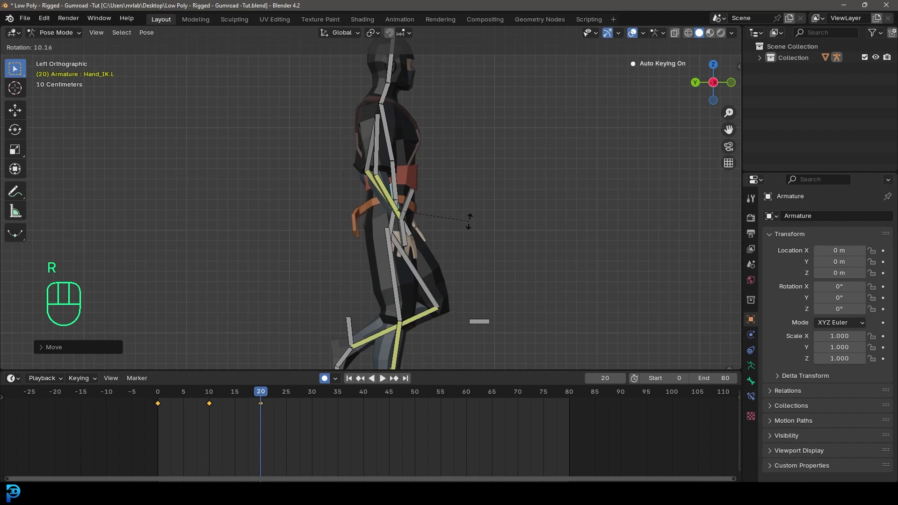
key("g")
left_click(470, 225)
Check the pose from other angles, keyframe all bones at frame 20, and go to frame 30.
middle_click_drag(470, 226, 344, 230)
middle_click_drag(406, 216, 478, 207)
key("KP_1")
key("ctrl+KP_3")
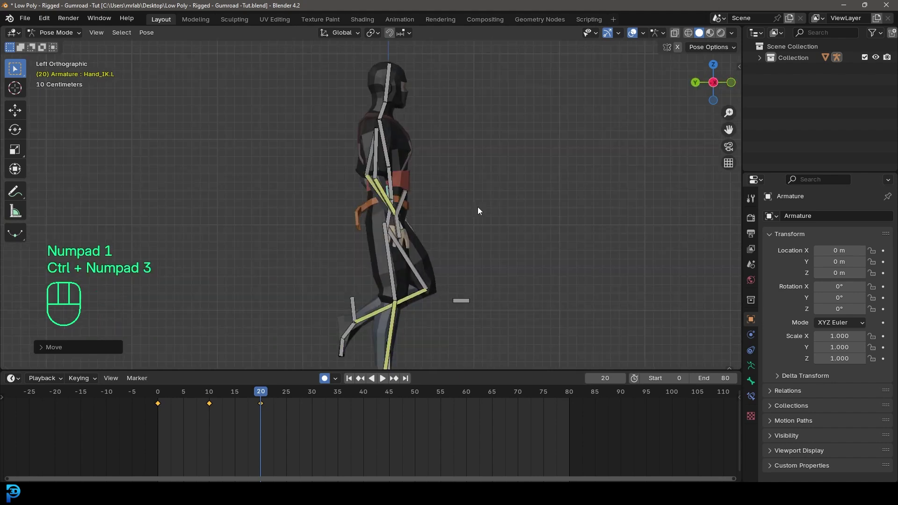
middle_click_drag(382, 290, 403, 190, "shift")
key("a")
key("i")
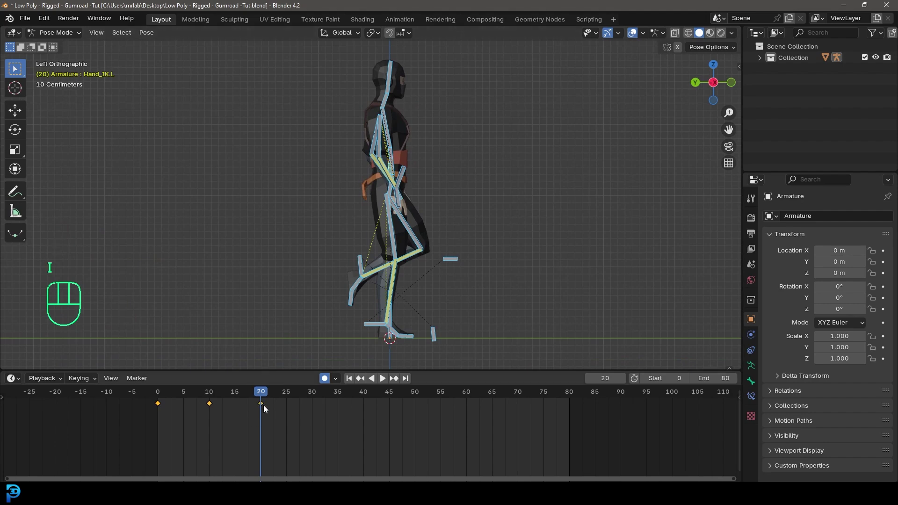
left_click_drag(261, 392, 311, 343)
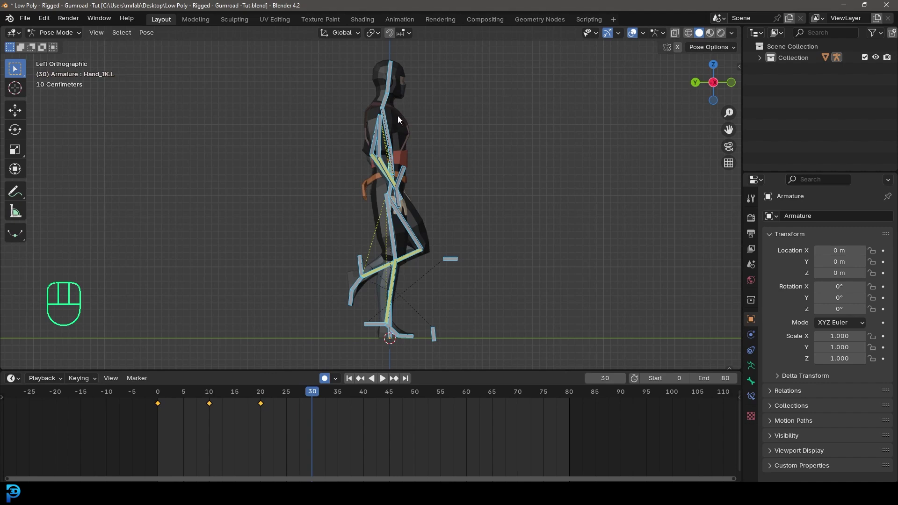
Move the Leg_IK.R bone backward along the global Y axis to place the right foot behind the body.
left_click(377, 325)
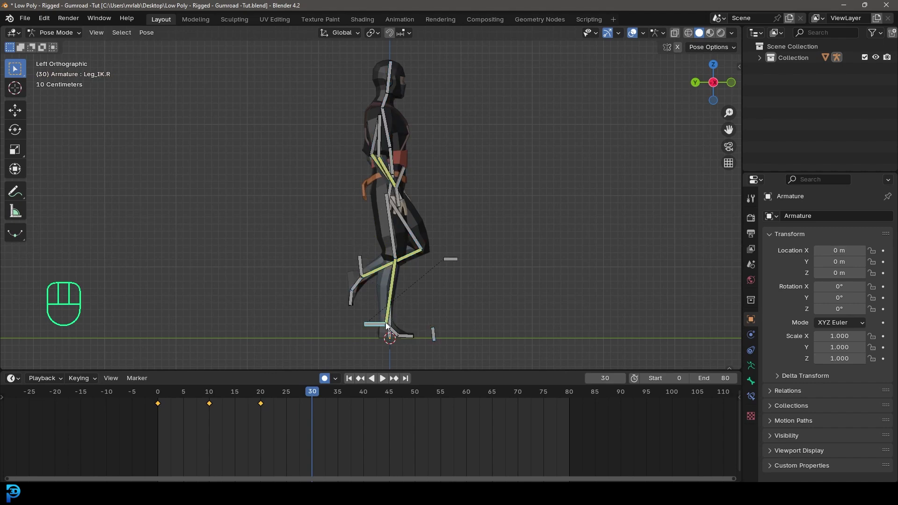
scroll(382, 330, "up", 2)
middle_click_drag(383, 330, 395, 253)
key("ctrl+KP_3")
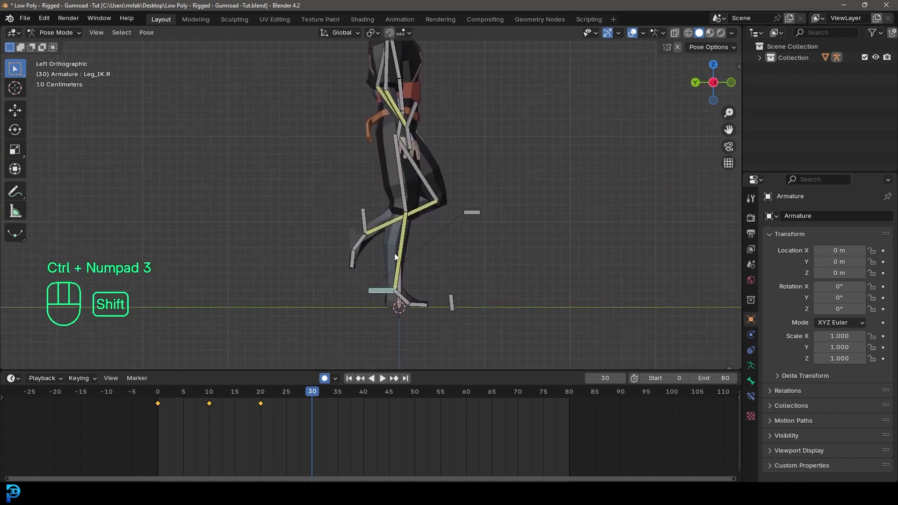
key("g")
key("y")
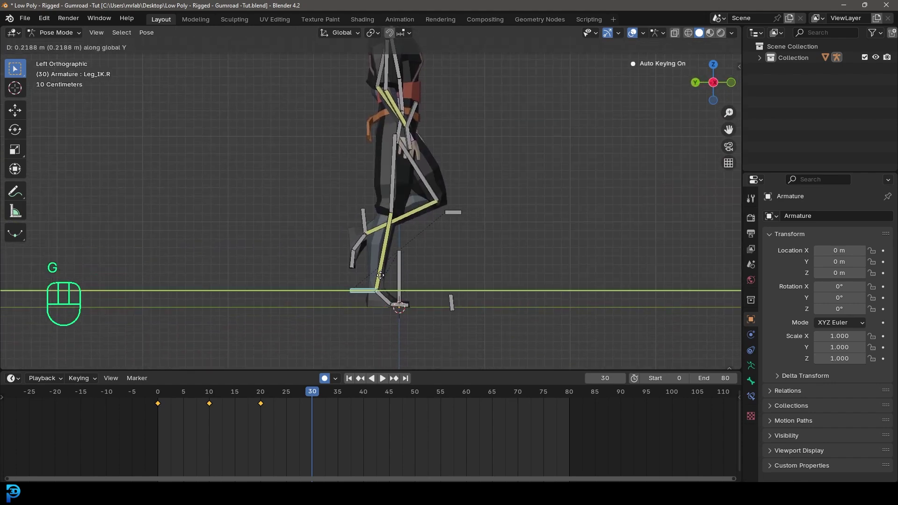
left_click(376, 287)
Rotate the Leg_IK.R bone to lift the right heel, and raise it so the foot rests on the toes.
scroll(375, 287, "up", 2)
key("r")
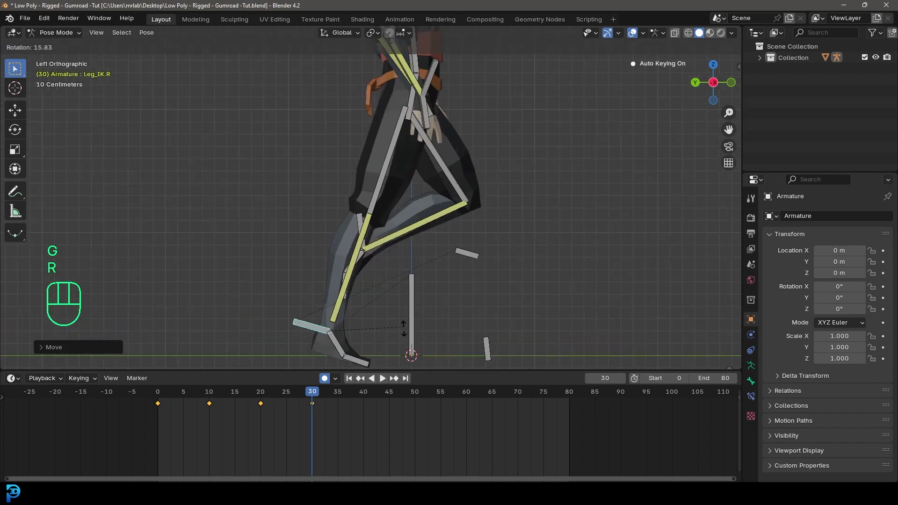
left_click(368, 302)
middle_click_drag(367, 302, 370, 323, "shift")
key("g")
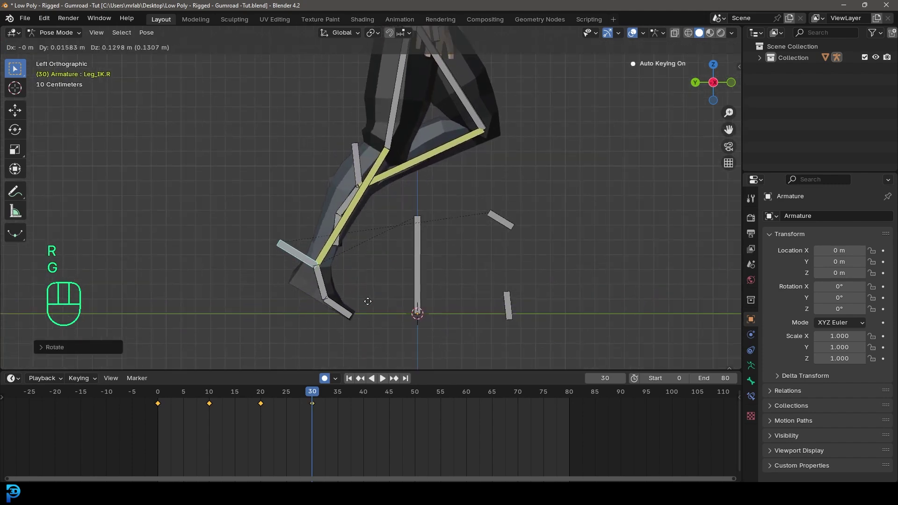
left_click(357, 305)
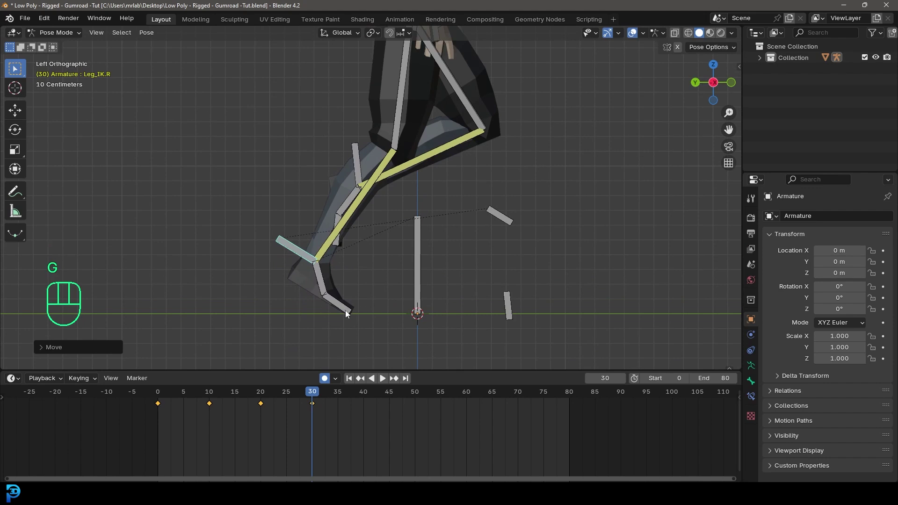
Rotate the toe.R bone upward to flatten the right toes, and nudge the Leg_IK.R bone to settle the foot at ground level.
left_click(347, 309)
key("r")
left_click(387, 290)
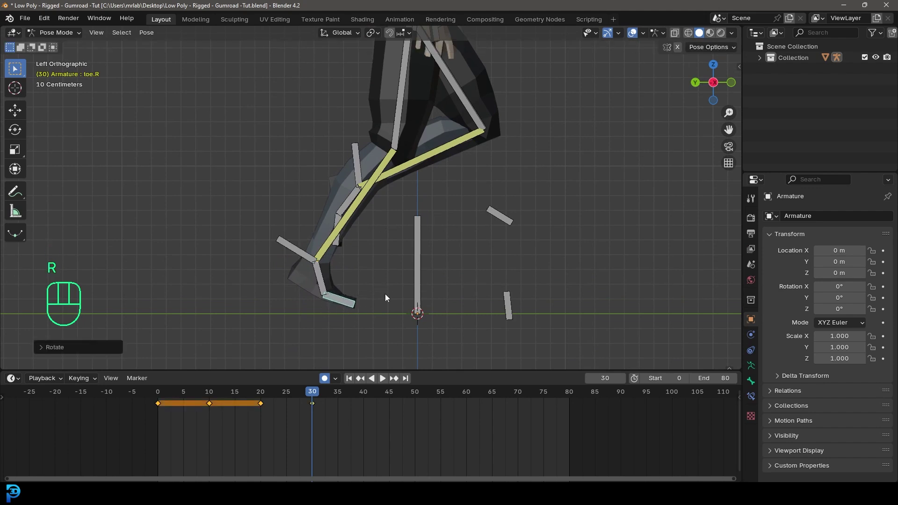
left_click(297, 259)
key("g")
left_click(297, 258)
Lower the Hip bone slightly to ease the stretched right leg, and fine-tune the position of the Leg_IK.R bone.
scroll(409, 196, "down", 4)
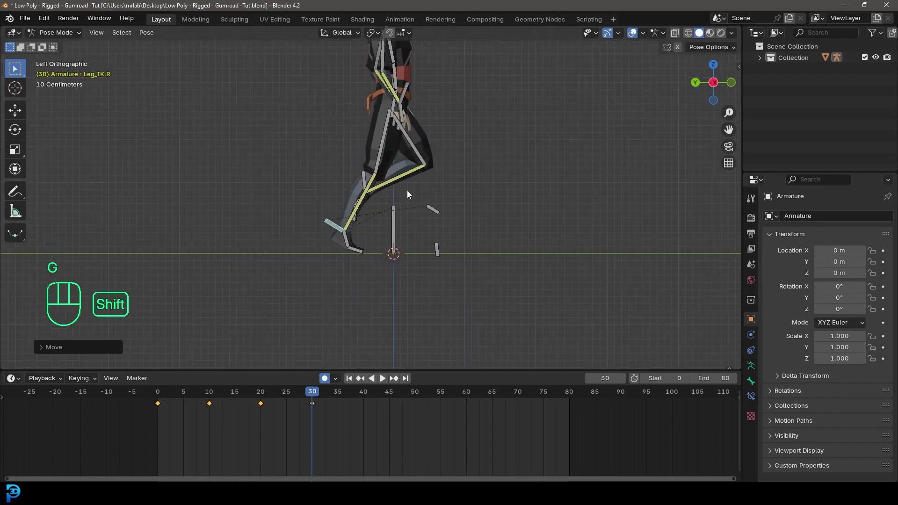
middle_click_drag(407, 189, 403, 212, "shift")
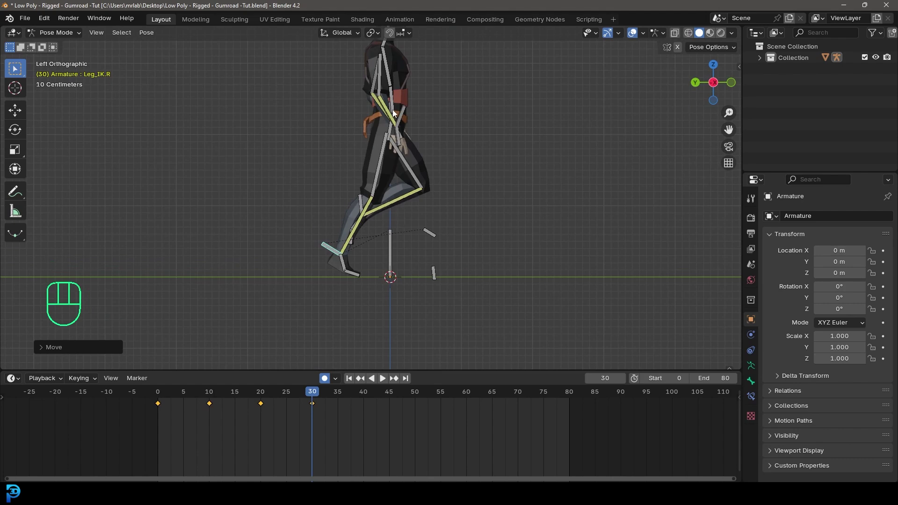
left_click(393, 135)
left_click(393, 135)
key("g")
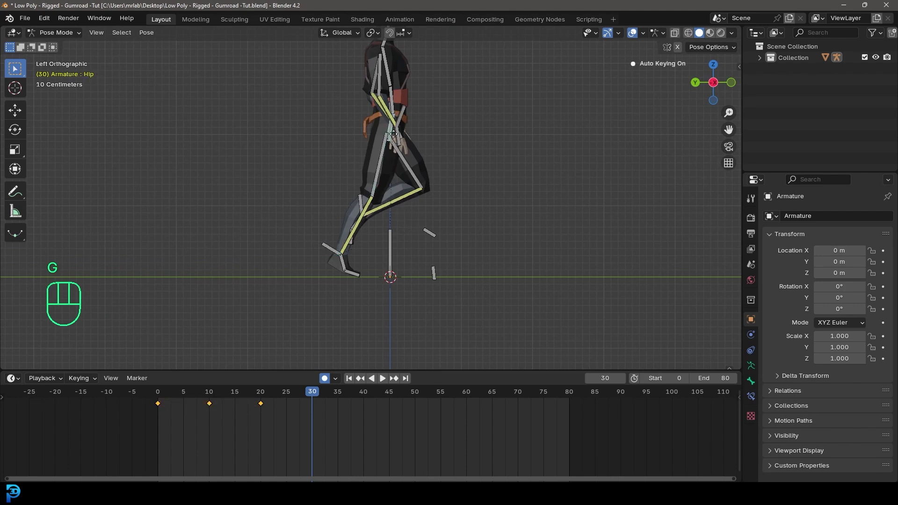
left_click(332, 194)
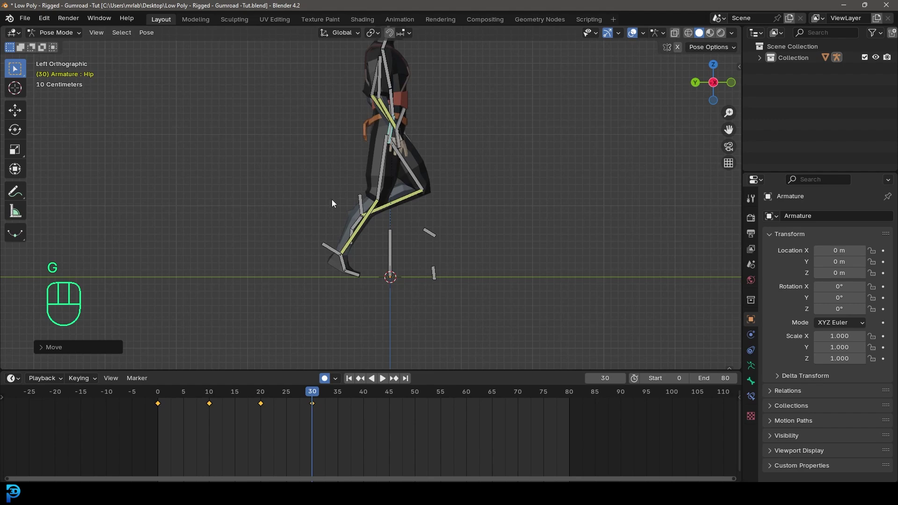
left_click(327, 248)
key("g")
left_click(362, 237)
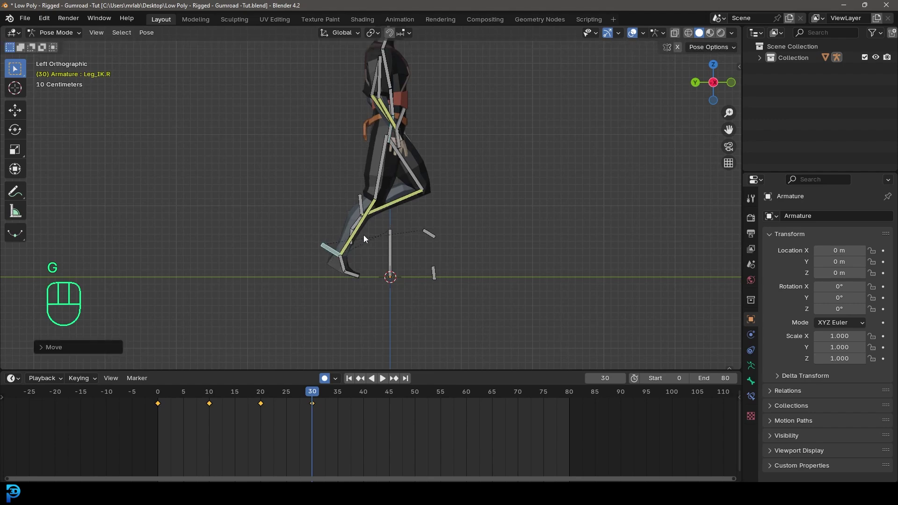
Move the Leg_IK.L bone forward and down in front of the body, and rotate it so the left foot hangs slightly toes-down above the ground.
scroll(382, 242, "up", 1)
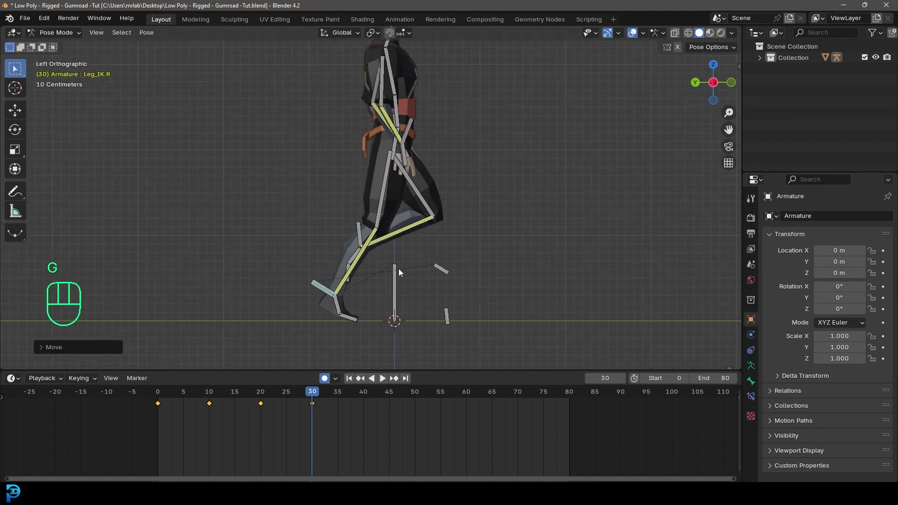
left_click(363, 226)
mouse_move(374, 242)
middle_mouse_down()
mouse_move(354, 234)
mouse_move(371, 227)
middle_mouse_up()
key("ctrl+KP_3")
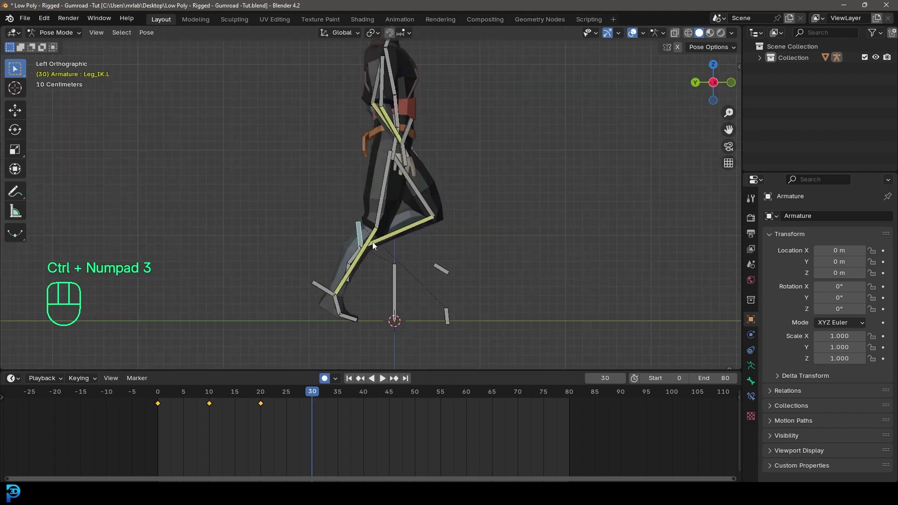
key("g")
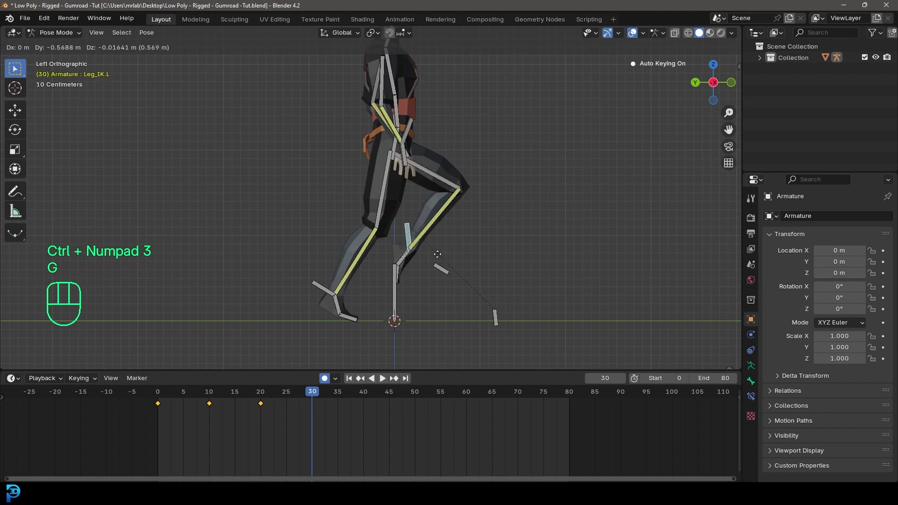
left_click(451, 282)
key("r")
left_click(466, 215)
key("g")
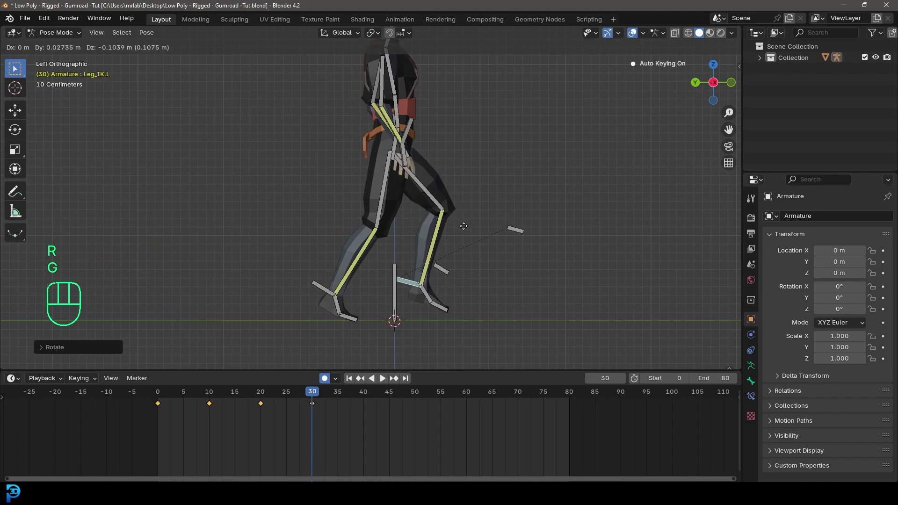
left_click(468, 224)
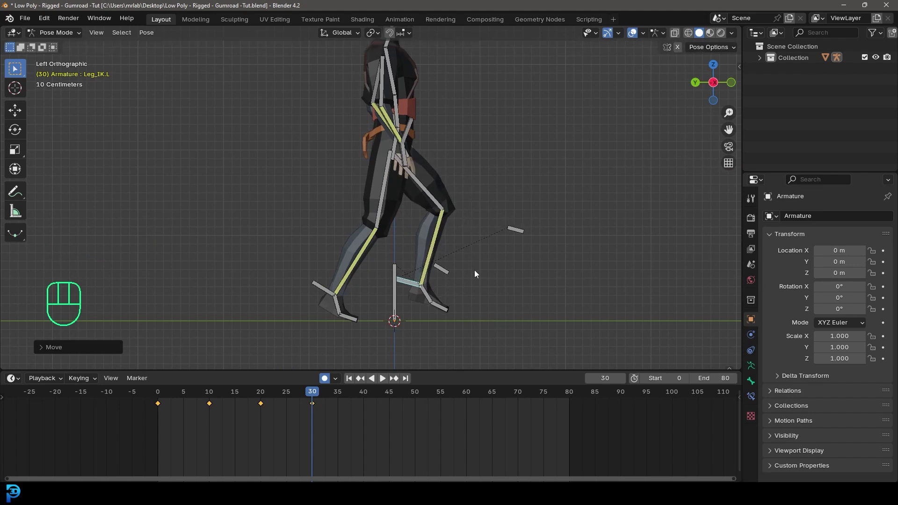
Select all bones and keyframe the complete up pose at frame 30.
scroll(422, 186, "down", 2)
middle_click_drag(422, 186, 430, 230, "shift")
key("a")
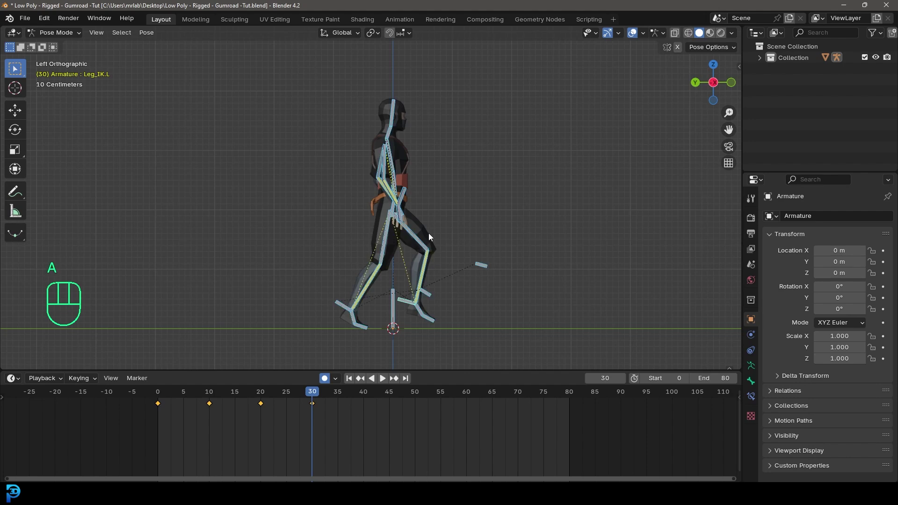
key("i")
Play the animation from frame 0 to review the motion through the four keyed poses.
left_click_drag(301, 391, 148, 396)
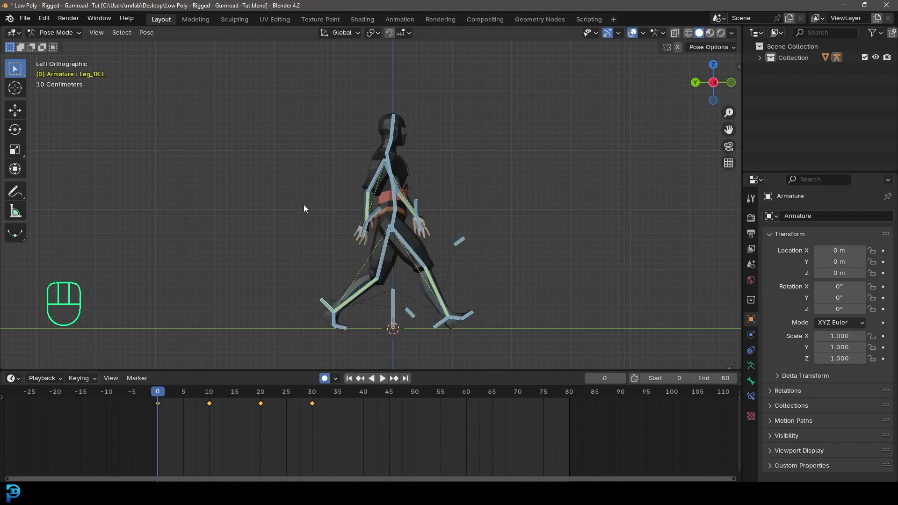
key("space")
key("space")
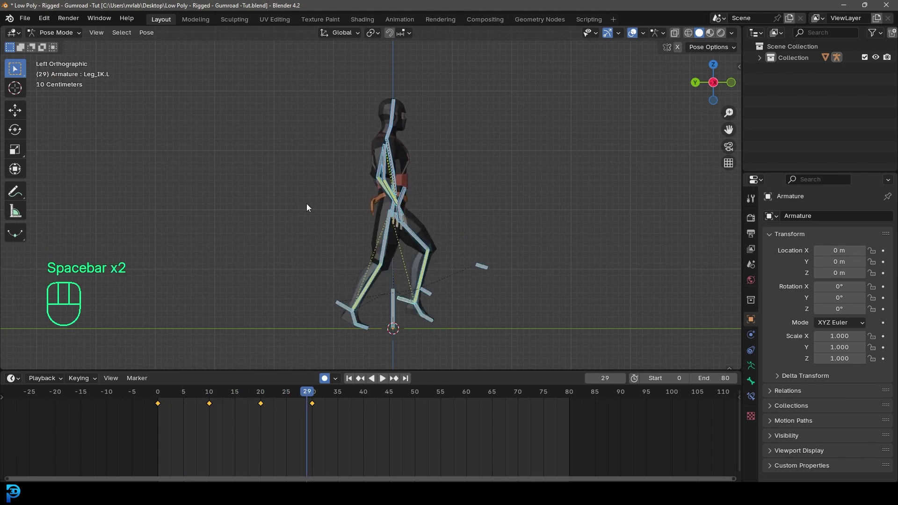
left_click_drag(309, 385, 147, 389)
key("space")
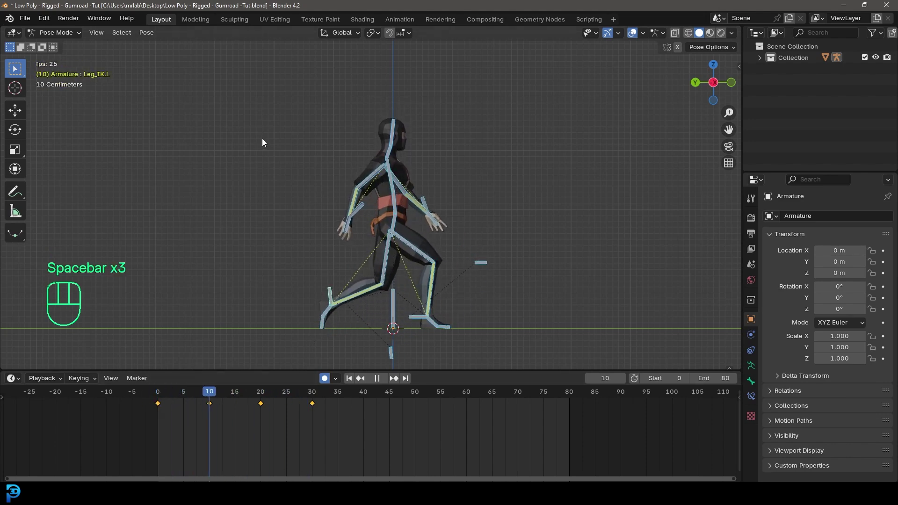
key("space")
Go to frame 40, check the second contact pose in the walk cycle reference image, and return to the maximized Blender window.
left_click_drag(318, 402, 364, 421)
key("alt+Tab")
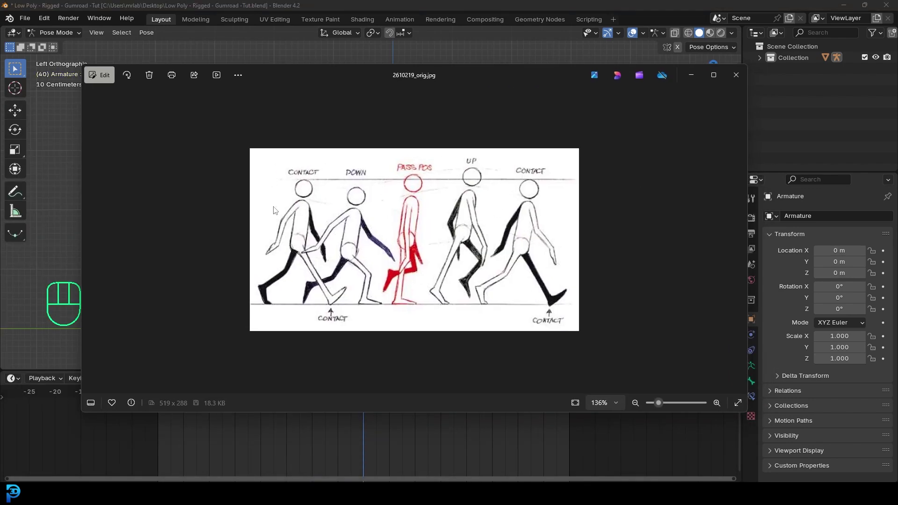
left_click_drag(515, 5, 780, 74)
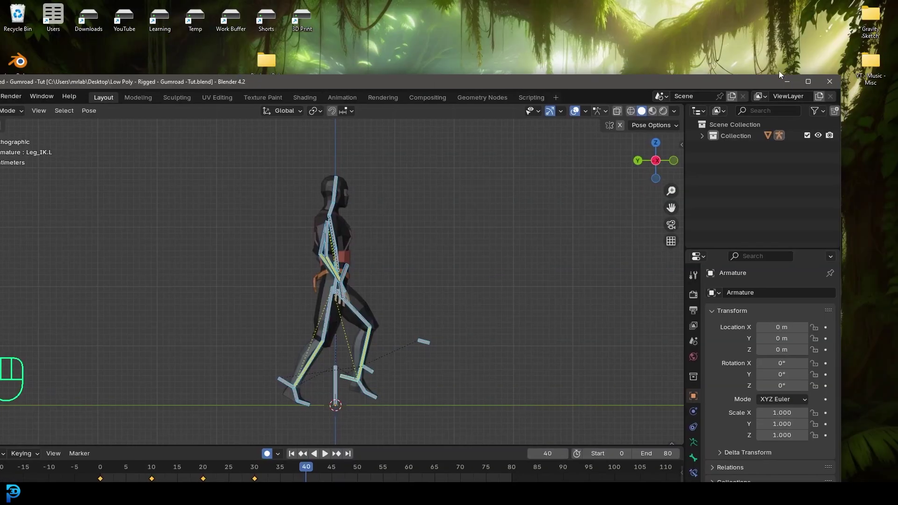
left_click(808, 81)
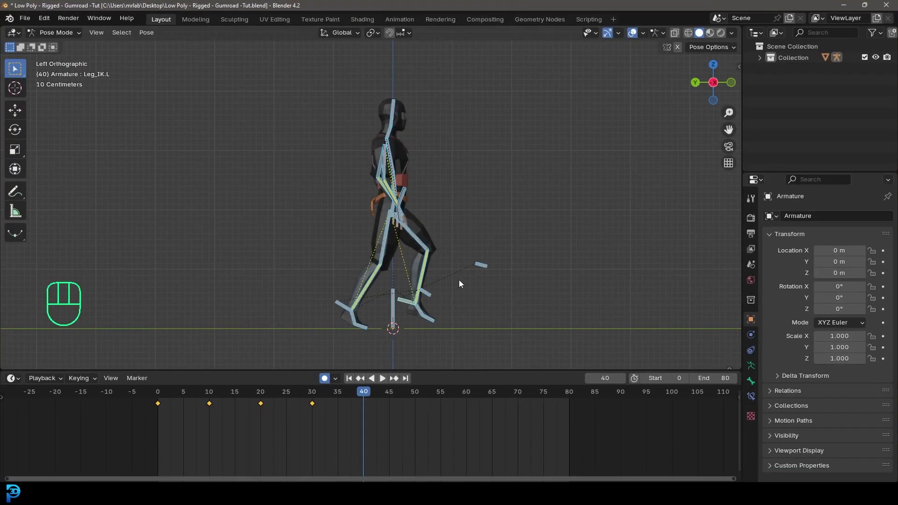
Copy the contact pose of all bones at frame 0 and paste it flipped at frame 40.
scroll(465, 280, "up", 2)
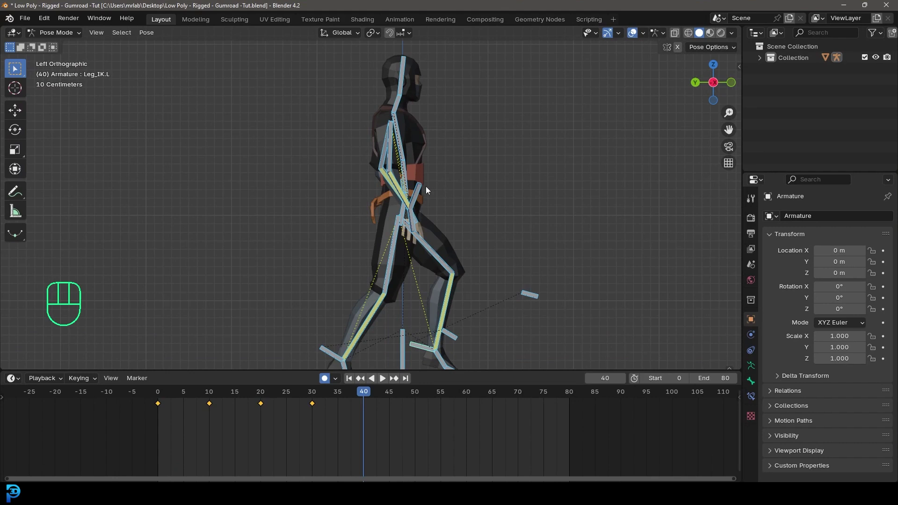
left_click_drag(372, 412, 159, 425)
middle_click_drag(416, 144, 415, 126, "shift")
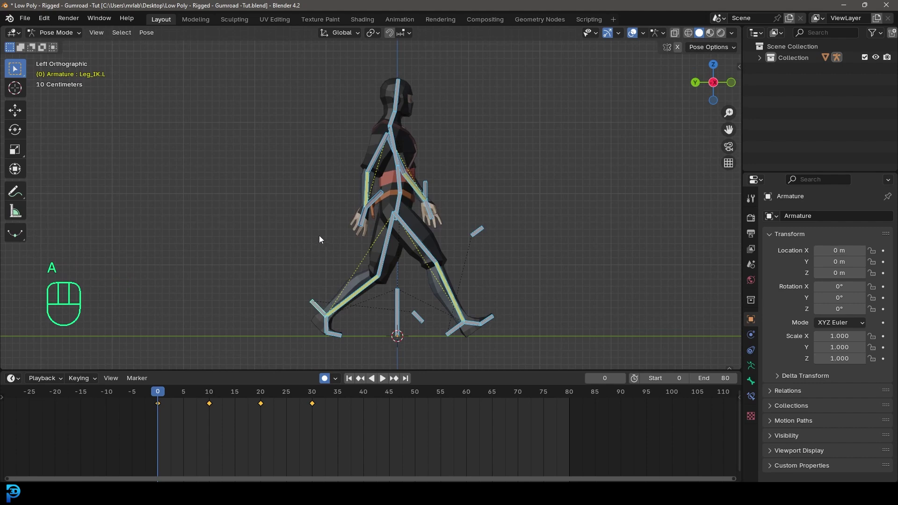
key("ctrl+c")
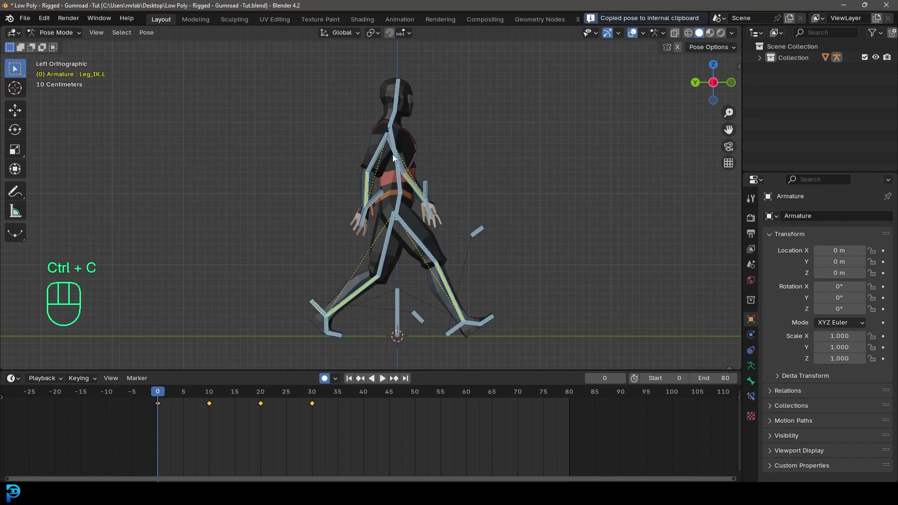
left_click_drag(156, 397, 361, 424)
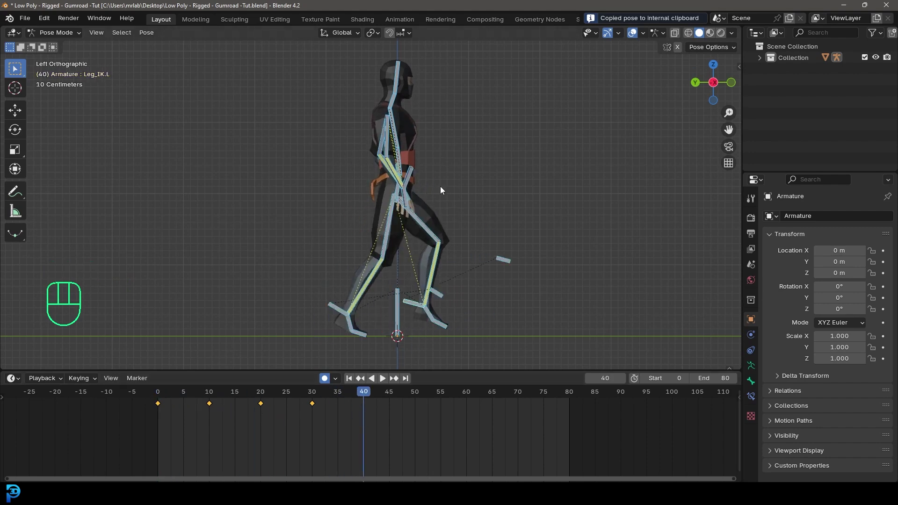
key("ctrl+shift+c")
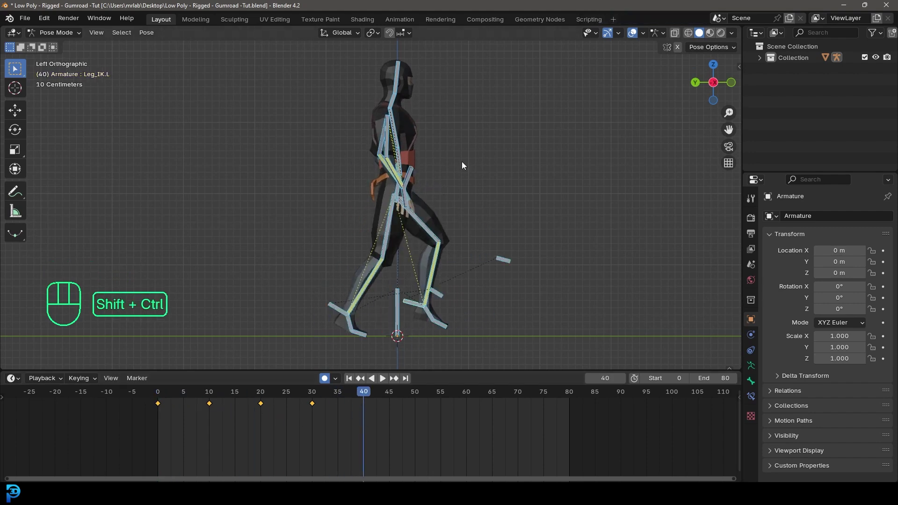
key("ctrl+shift+v")
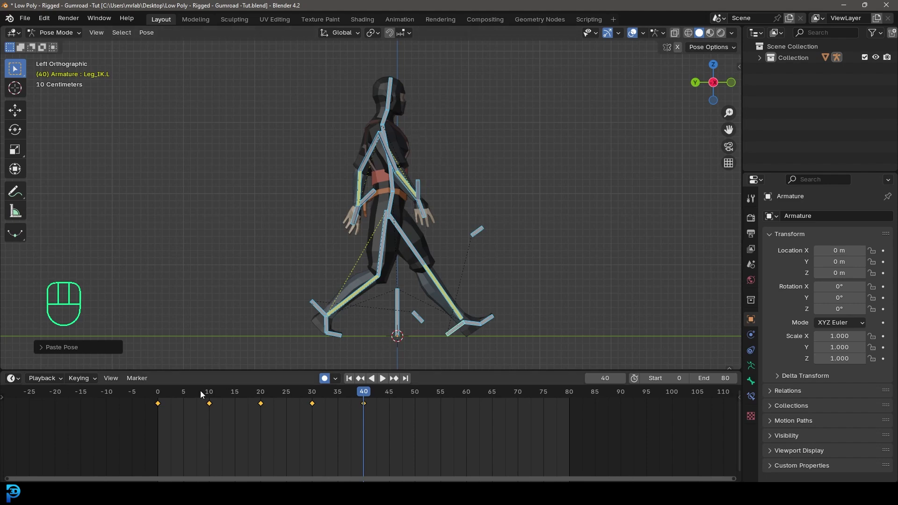
Copy the down pose of all bones at frame 10 and paste it flipped at frame 50.
left_click_drag(348, 394, 210, 431)
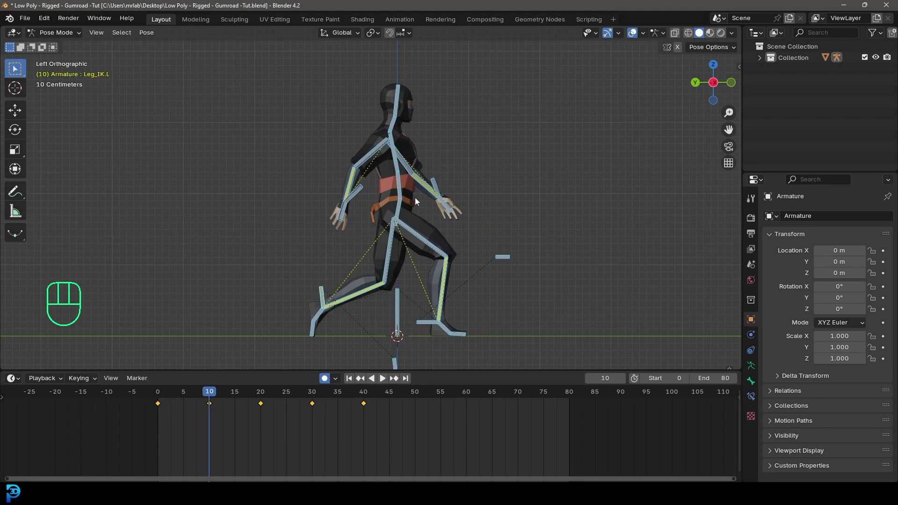
key("ctrl+c")
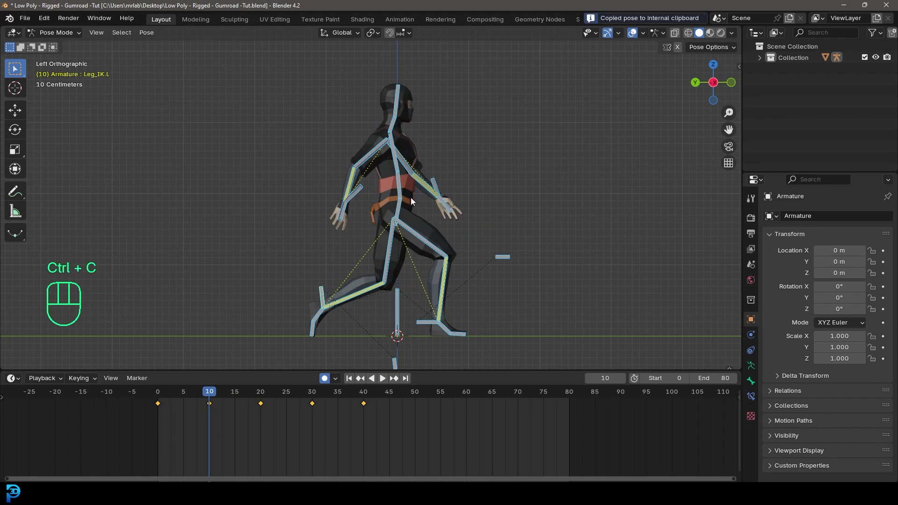
left_click_drag(214, 393, 414, 407)
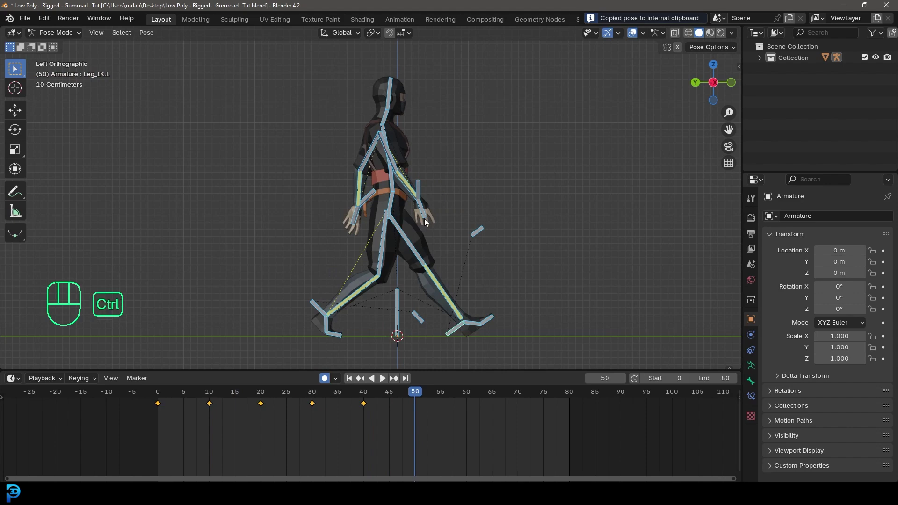
key("ctrl+shift+v")
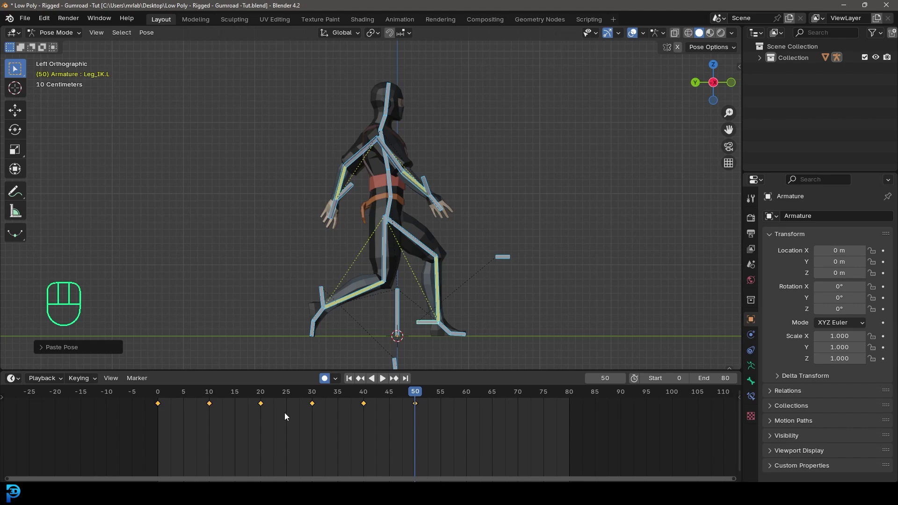
Copy the passing pose of all bones at frame 20 and paste it flipped at frame 60.
left_click_drag(417, 396, 260, 410)
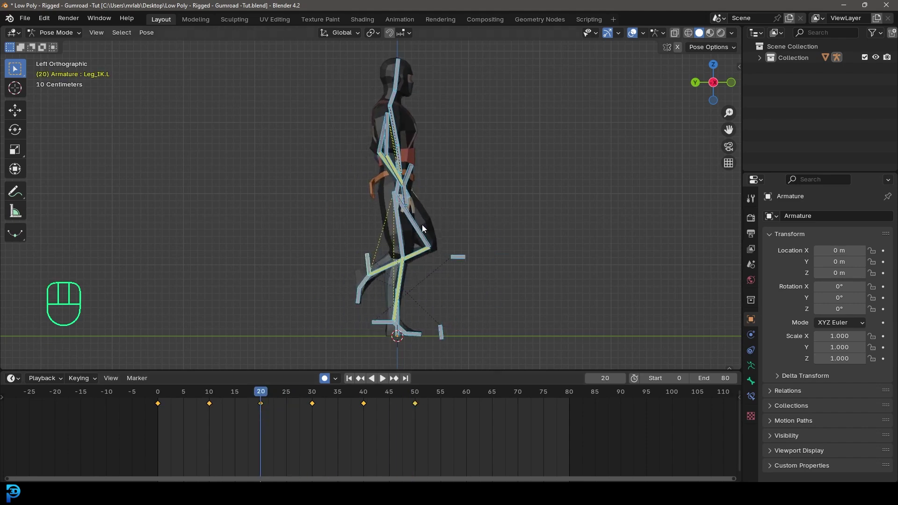
key("ctrl+c")
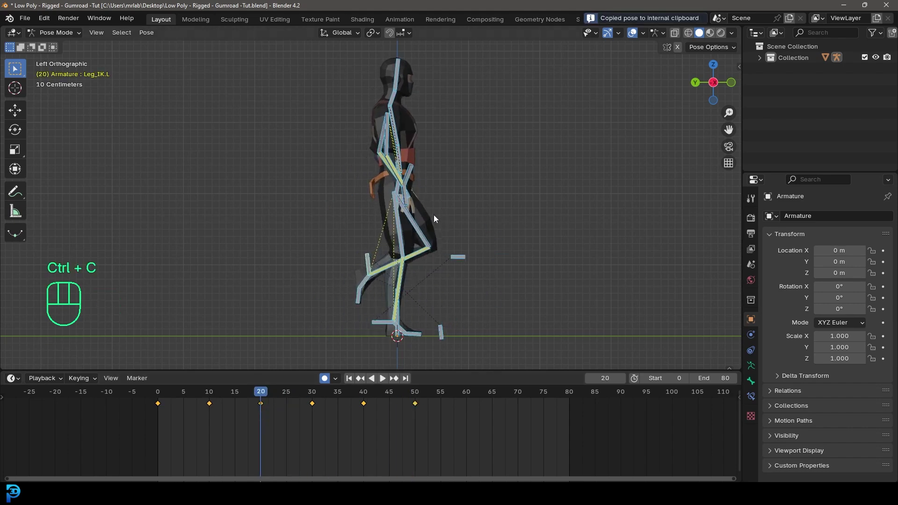
left_click_drag(268, 393, 465, 439)
key("ctrl+shift+v")
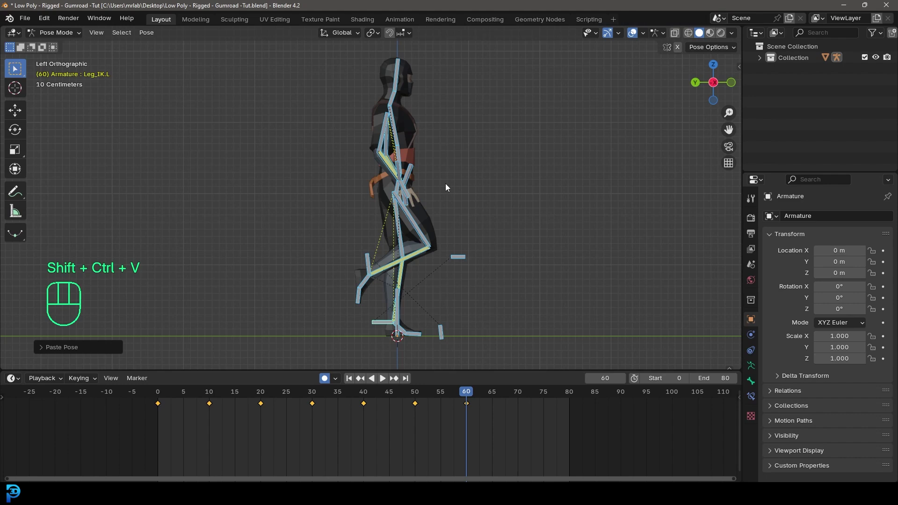
Copy the up pose of all bones at frame 30 and paste it flipped at frame 70.
left_click(312, 407)
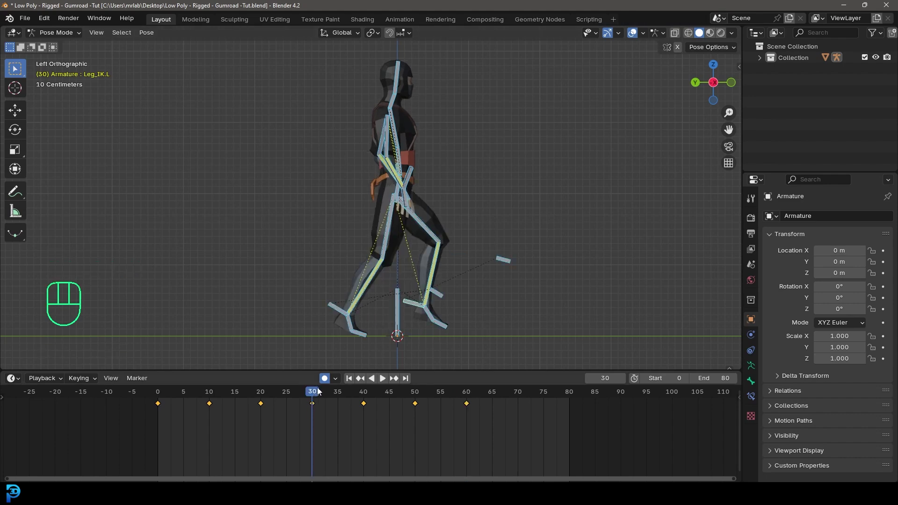
key("ctrl+c")
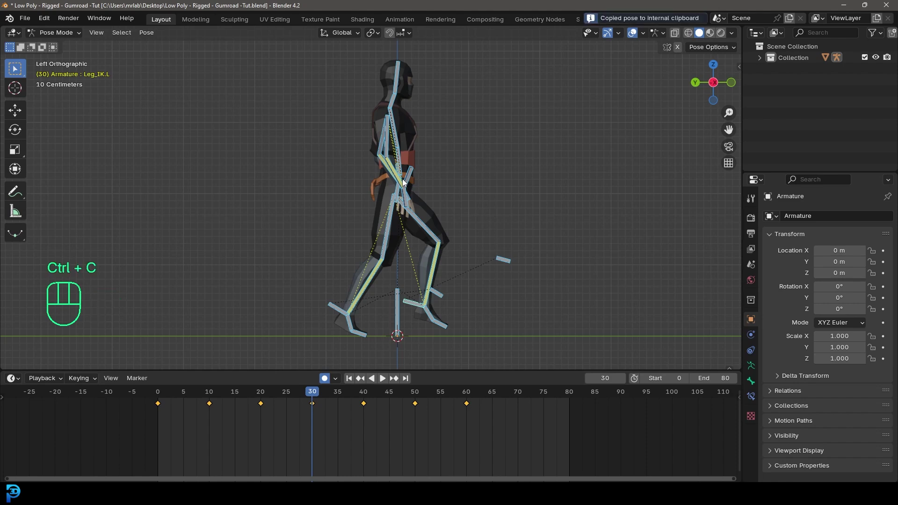
left_click_drag(303, 389, 519, 421)
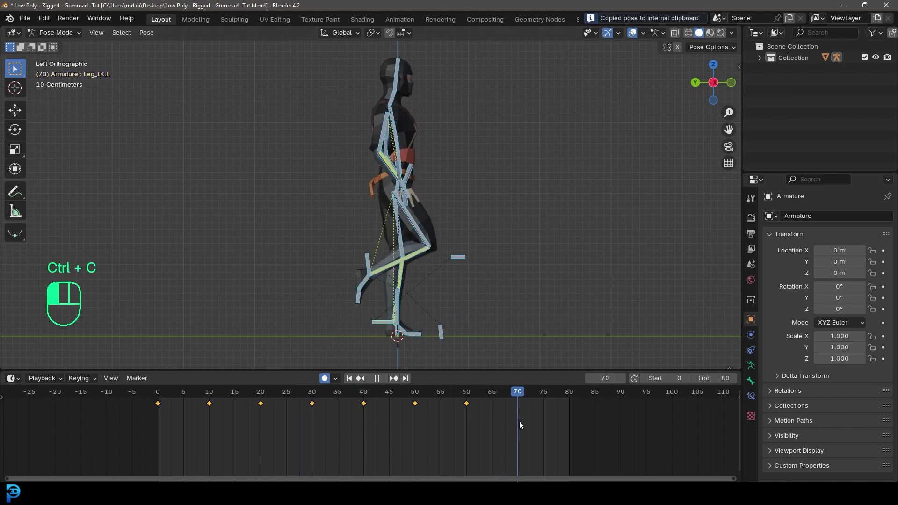
key("ctrl+shift+v")
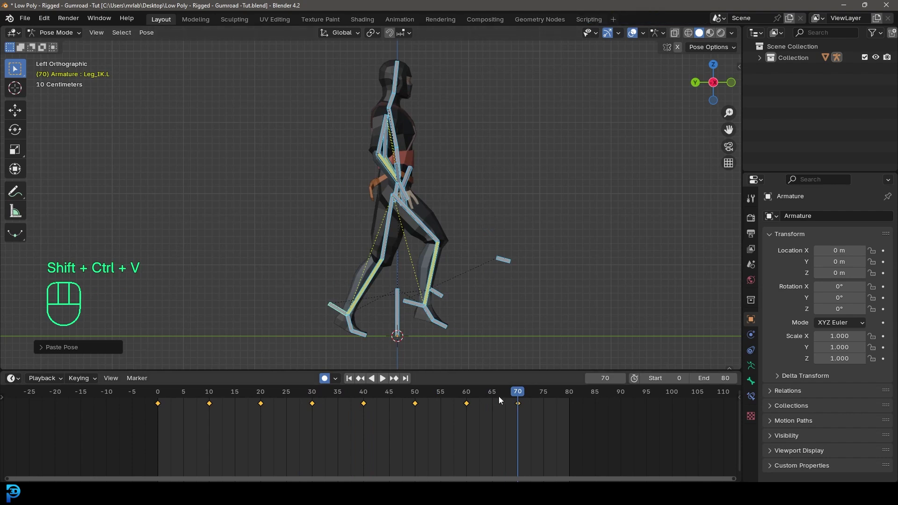
Copy the contact pose of all bones at frame 0 and paste it unflipped at frame 80.
left_click_drag(509, 392, 159, 415)
key("ctrl")
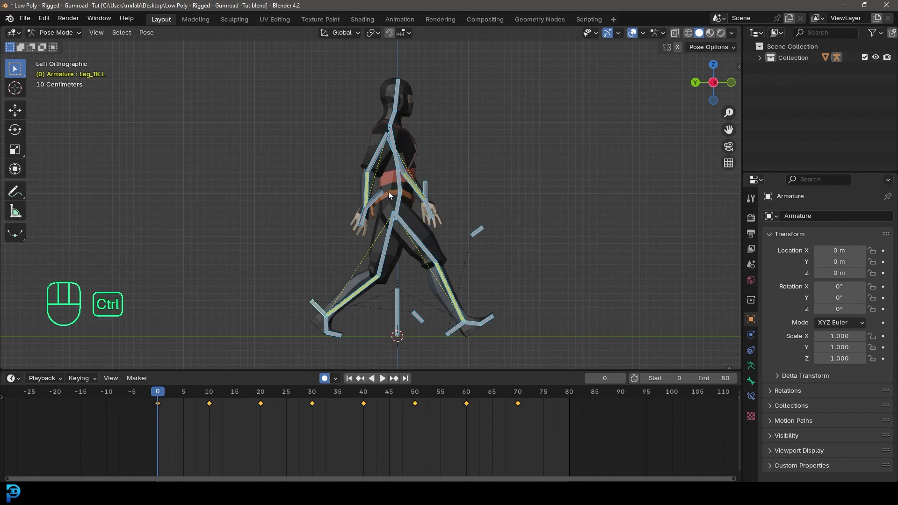
key("ctrl+c")
left_click_drag(169, 399, 590, 432)
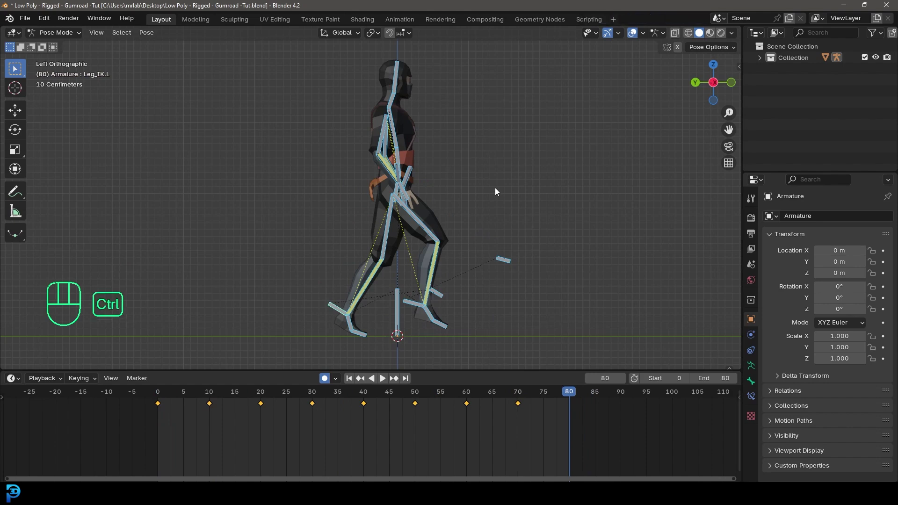
key("ctrl+v")
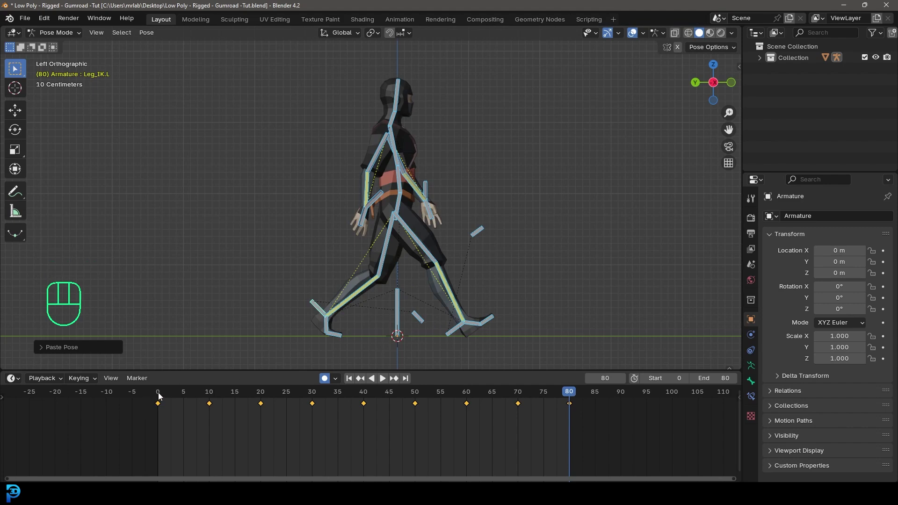
Set the animation's end frame to 79, then save the file at frame 0 with auto keying turned off.
left_click(694, 377)
left_click_drag(570, 398, 126, 434)
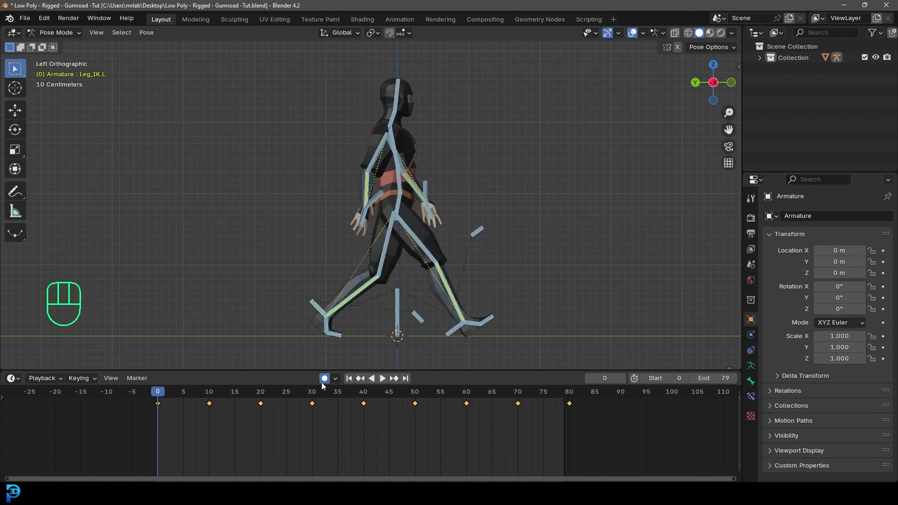
key("ctrl+s")
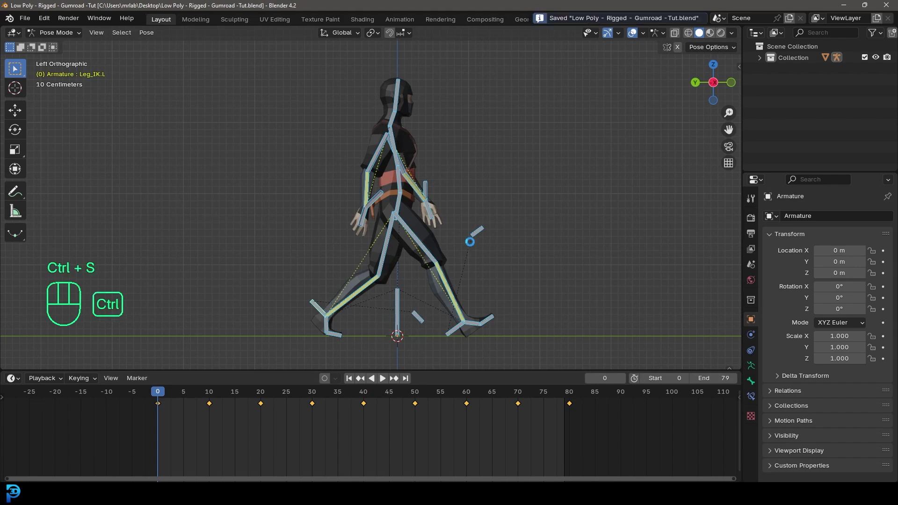
key("ctrl+s")
Deselect all bones and play back the walk cycle from an angled perspective to check the motion.
key("alt+a")
key("space")
scroll(542, 236, "down", 3)
middle_click_drag(552, 222, 501, 238)
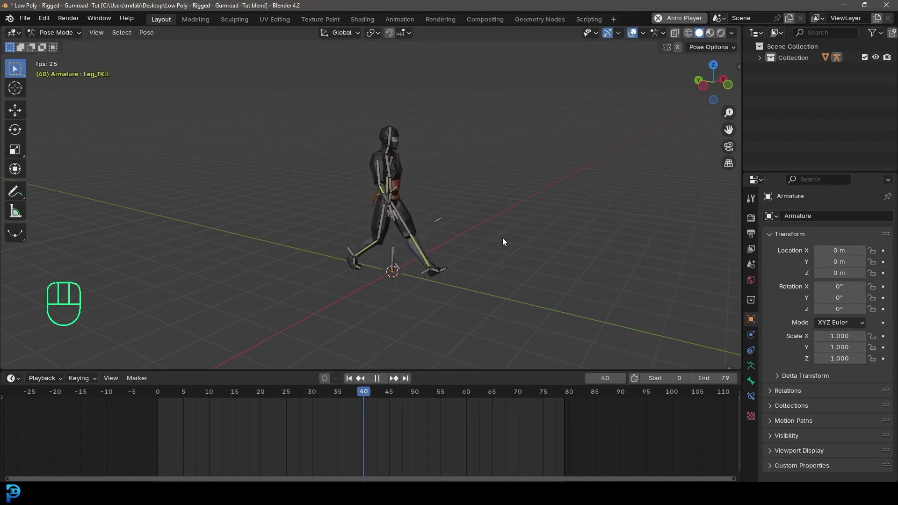
mouse_move(507, 234)
middle_mouse_down()
mouse_move(489, 222)
mouse_move(485, 250)
mouse_move(506, 251)
middle_mouse_up()
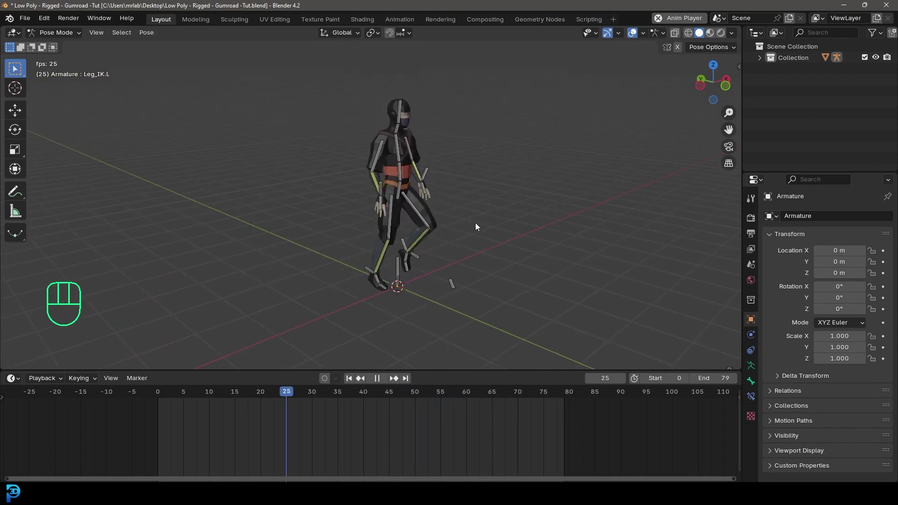
key("space")
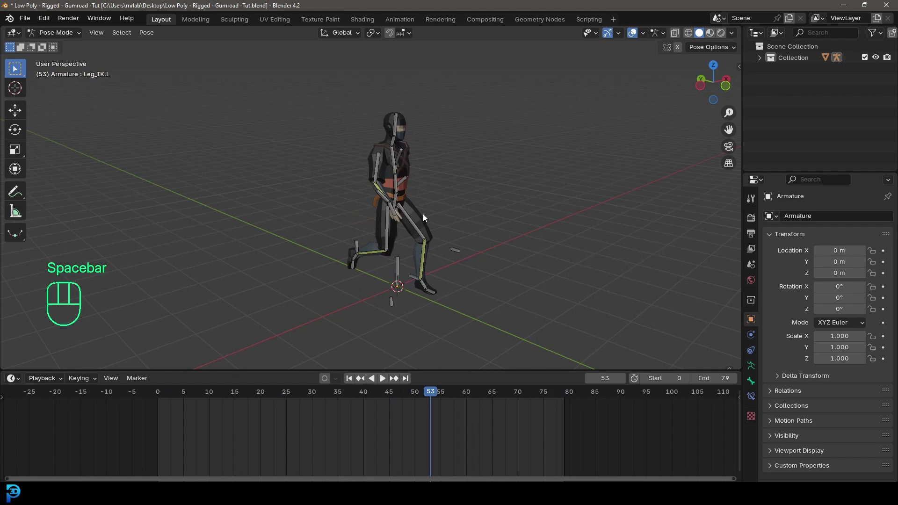
Scale the keyframes of all bones from frame 0 so they span frames 0 to 40 at five-frame spacing.
key("a")
left_click_drag(434, 396, 153, 428)
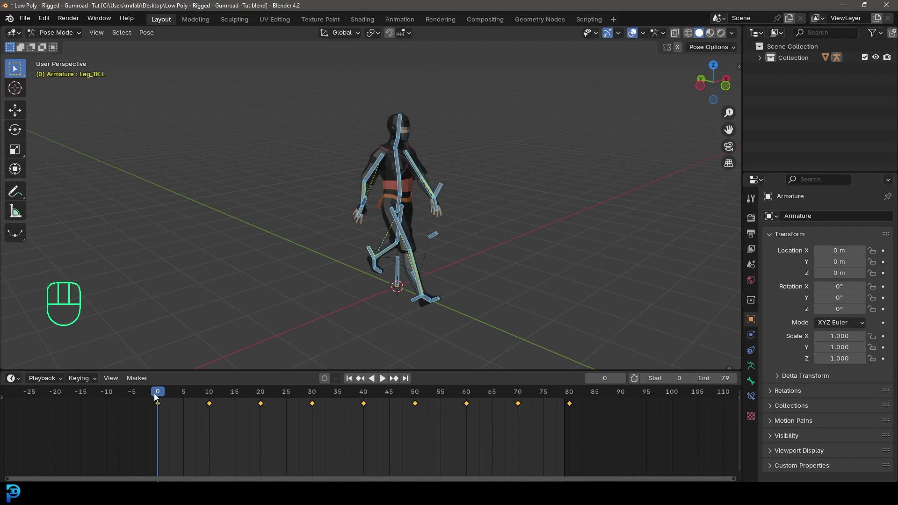
mouse_move(155, 394)
left_mouse_down()
mouse_move(170, 392)
mouse_move(158, 394)
left_mouse_up()
key("s")
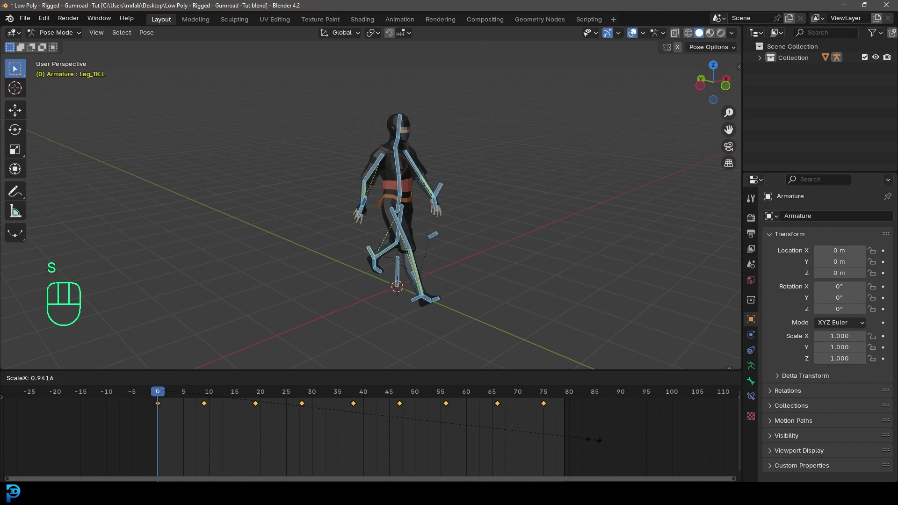
left_click(392, 449)
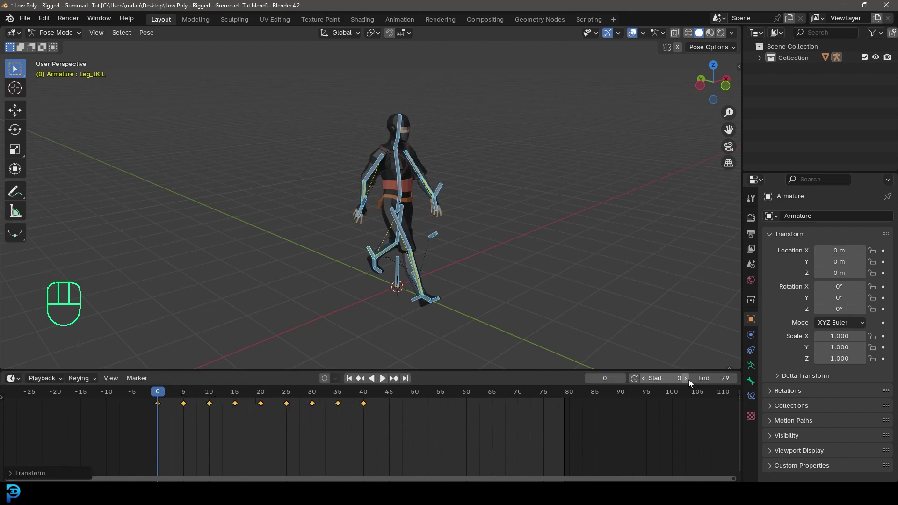
left_click(719, 379)
type("29")
key("Return")
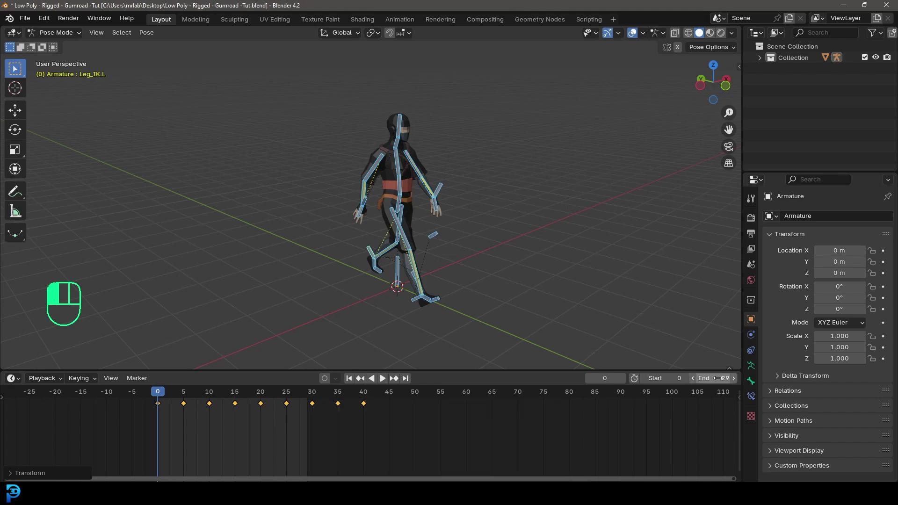
Set the animation's end frame to 39.
left_click(716, 379)
type("39")
key("Return")
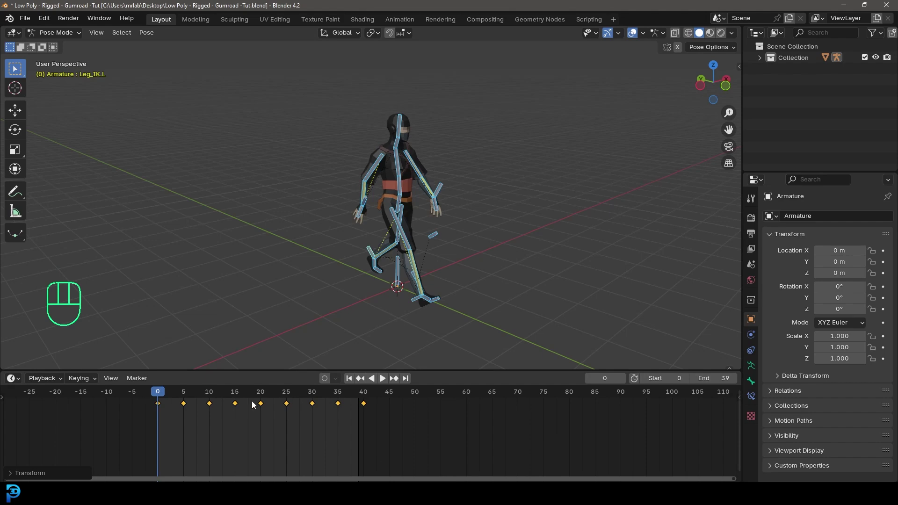
Play back the faster walk cycle with all bones deselected and examine it from several angles.
key("space")
key("alt+a")
middle_click_drag(512, 242, 417, 243)
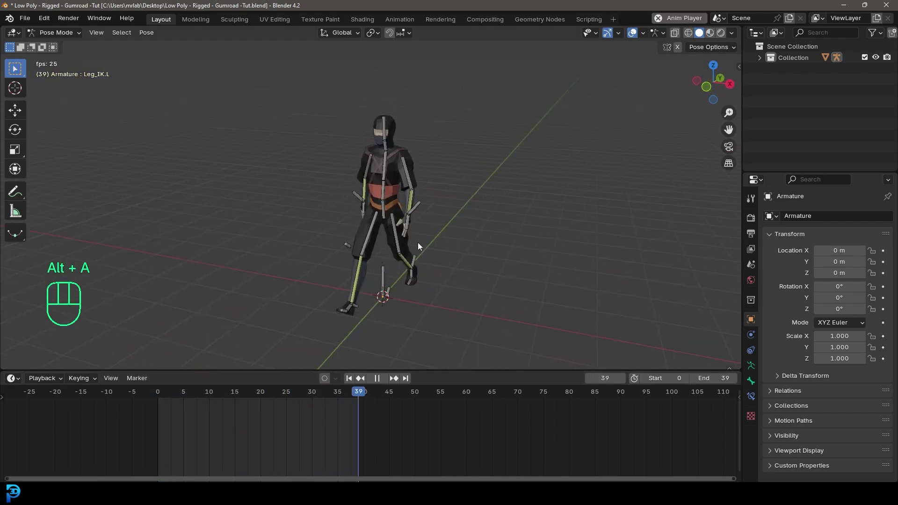
middle_click_drag(417, 243, 480, 259)
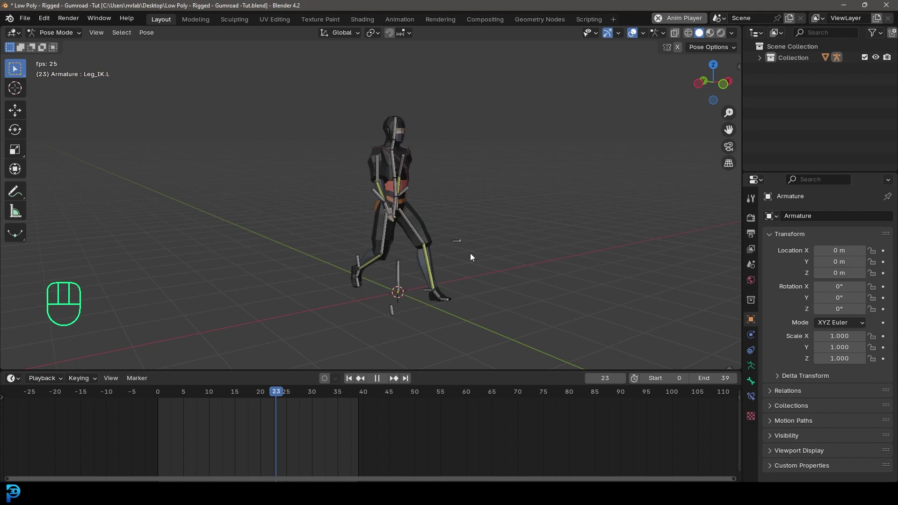
key("space")
Play and scrub the walk cycle in the left side view to examine the arm swing up to frame 15.
key("ctrl+KP_3")
left_click_drag(223, 406, 170, 392)
scroll(400, 213, "up", 3)
key("space")
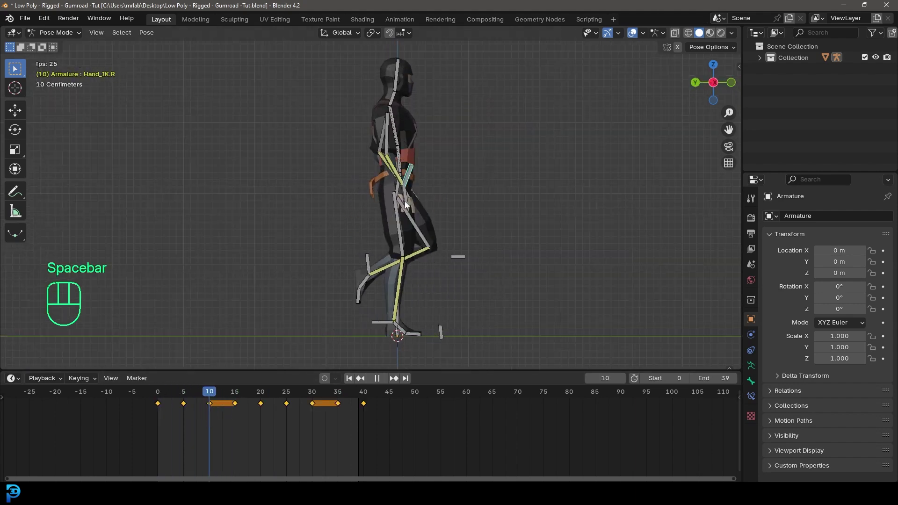
key("space")
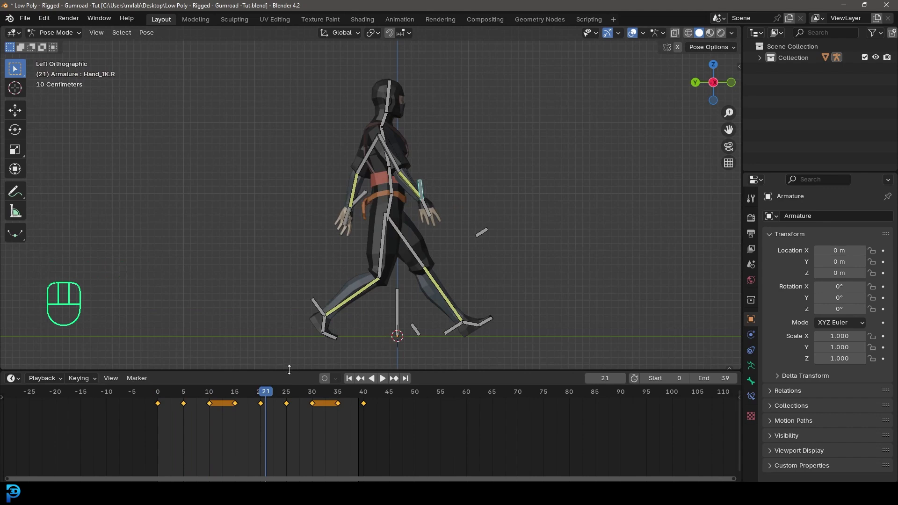
key("space")
left_click_drag(159, 410, 235, 413)
middle_click_drag(414, 173, 407, 194)
mouse_move(242, 394)
left_mouse_down()
mouse_move(194, 397)
mouse_move(232, 403)
left_mouse_up()
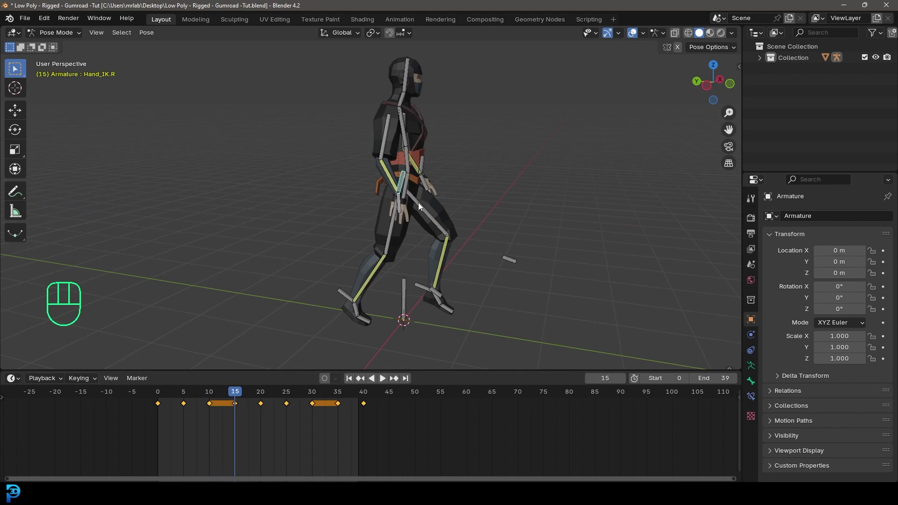
At frame 15, move the Hand_IK.R bone forward in the left side view and rotate it about -34°.
key("ctrl+KP_3")
scroll(426, 194, "up", 3)
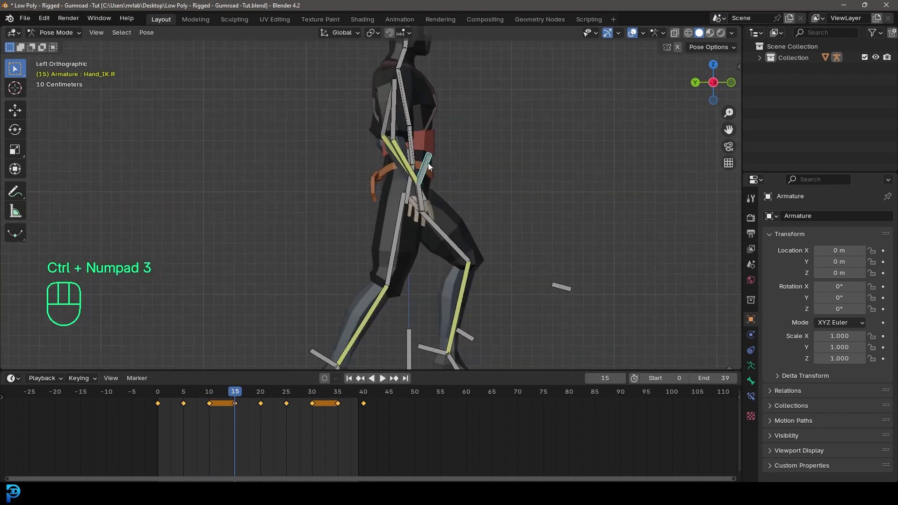
key("g")
left_click(488, 167)
key("r")
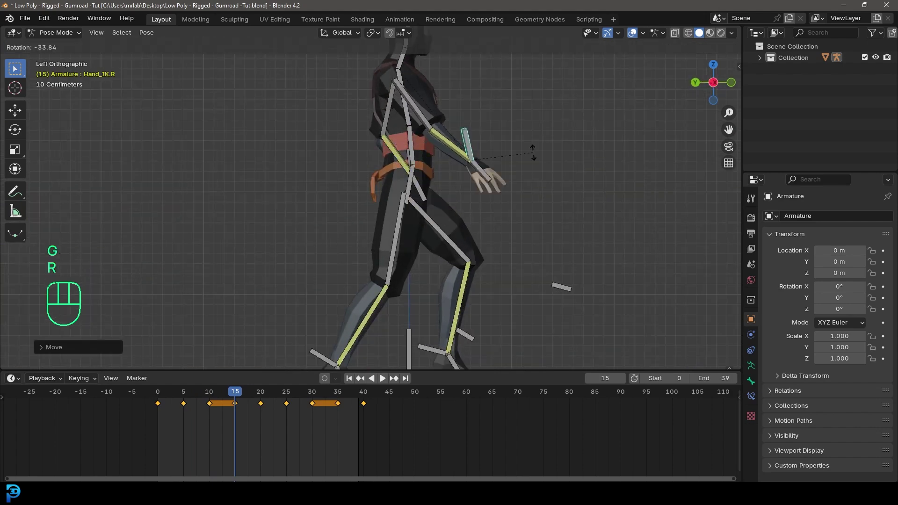
left_click(530, 156)
Move the Hand_IK.L bone behind the body and rotate it, then key both hand IK bones at frame 15.
middle_click_drag(377, 158, 270, 168)
left_click(270, 167)
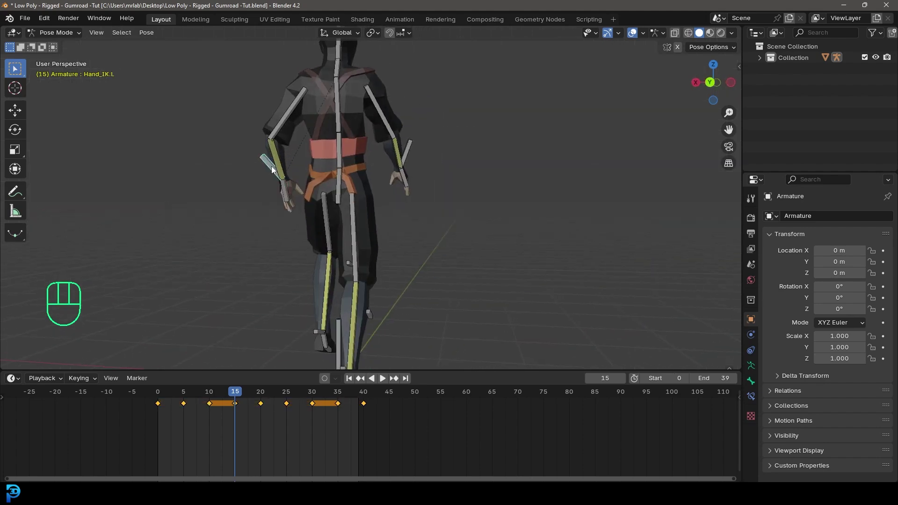
key("ctrl+KP_3")
key("g")
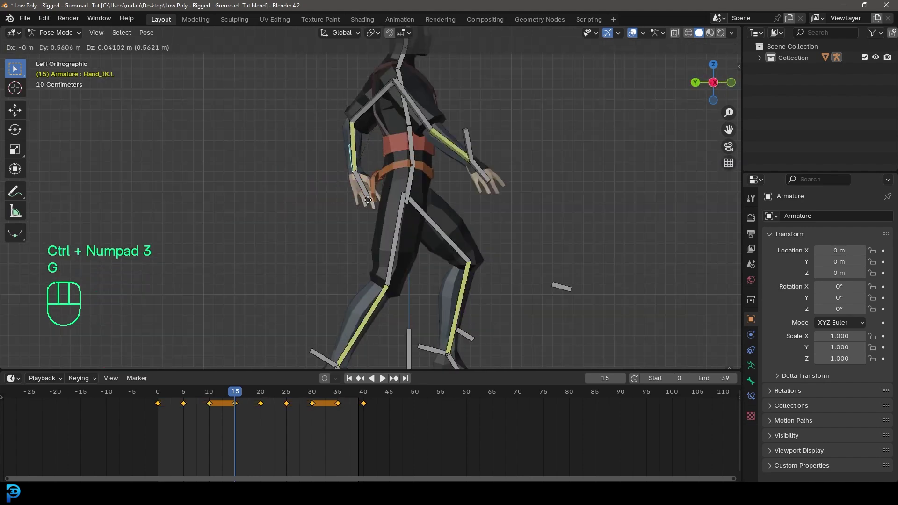
left_click(357, 202)
key("r")
left_click(421, 210)
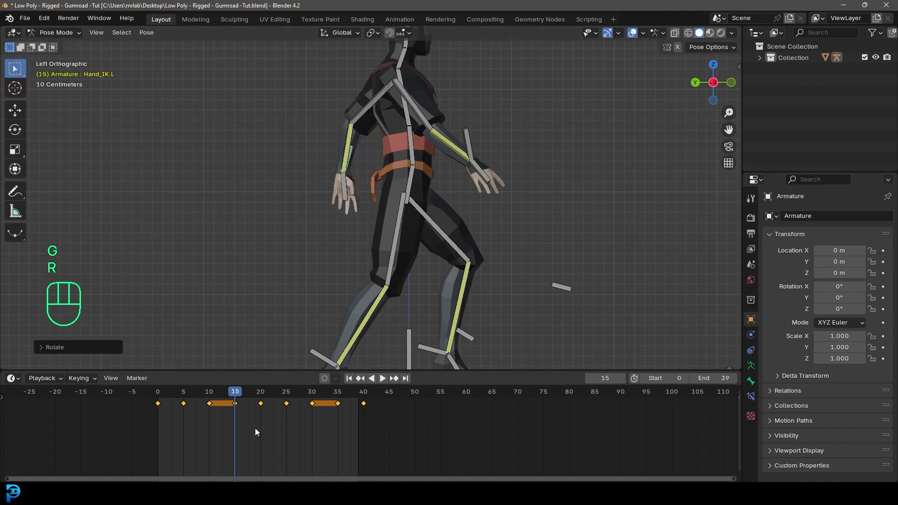
left_click(468, 139)
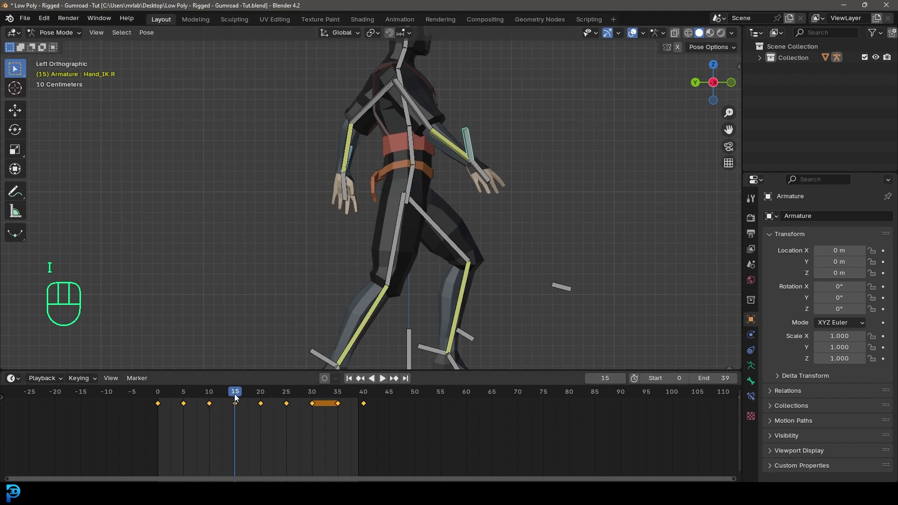
At frame 35, enable auto keying, move the Hand_IK.R bone behind the body and rotate it to trail the arm.
left_click_drag(236, 398, 338, 423)
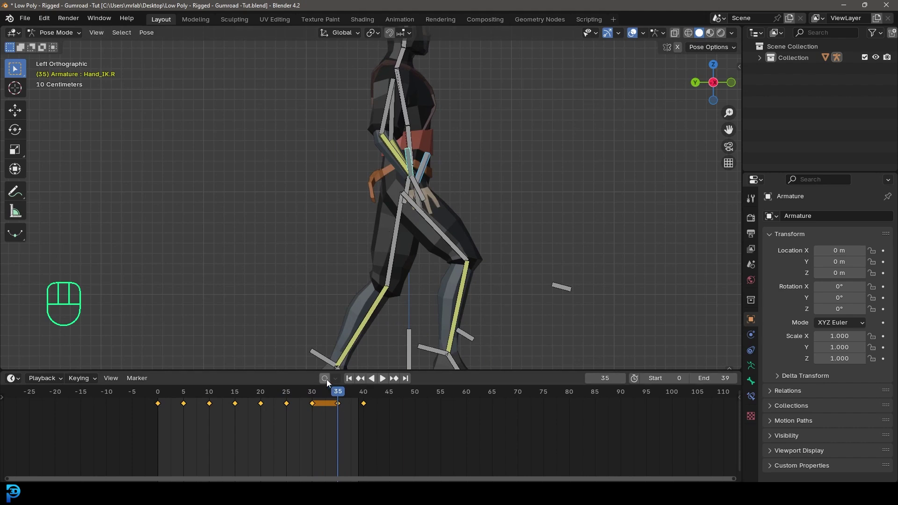
mouse_move(338, 394)
left_mouse_down()
mouse_move(299, 399)
mouse_move(338, 411)
left_mouse_up()
middle_click_drag(447, 165, 388, 179)
key("ctrl+KP_3")
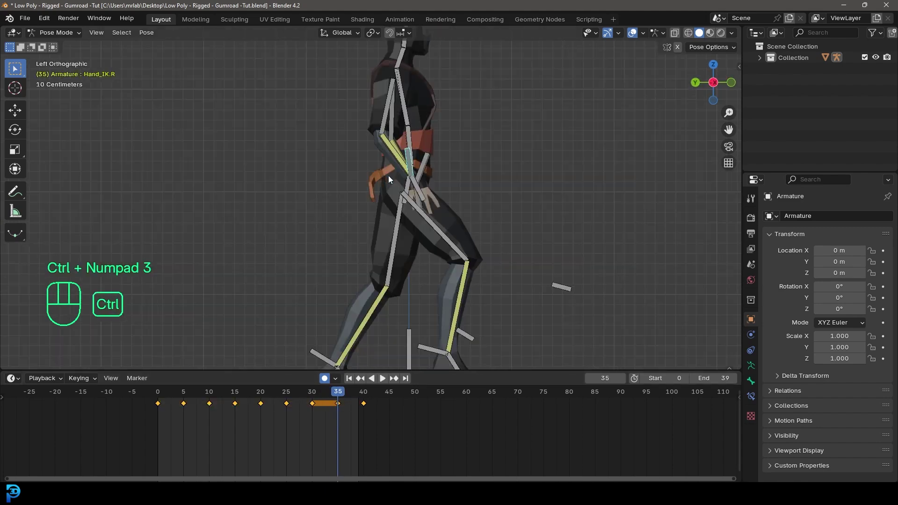
key("g")
left_click(372, 173)
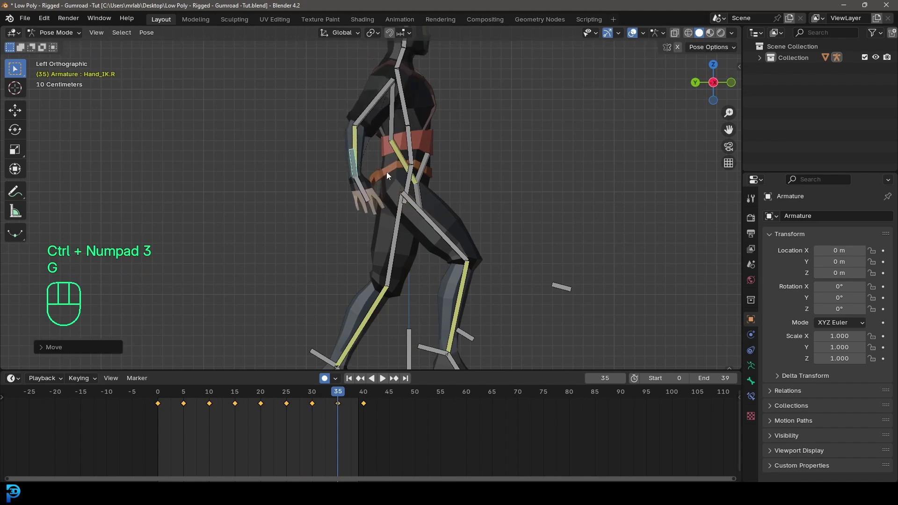
key("r")
left_click(435, 154)
Move the Hand_IK.L bone forward of the body at frame 35 and rotate it to follow the arm swing.
left_click(429, 162)
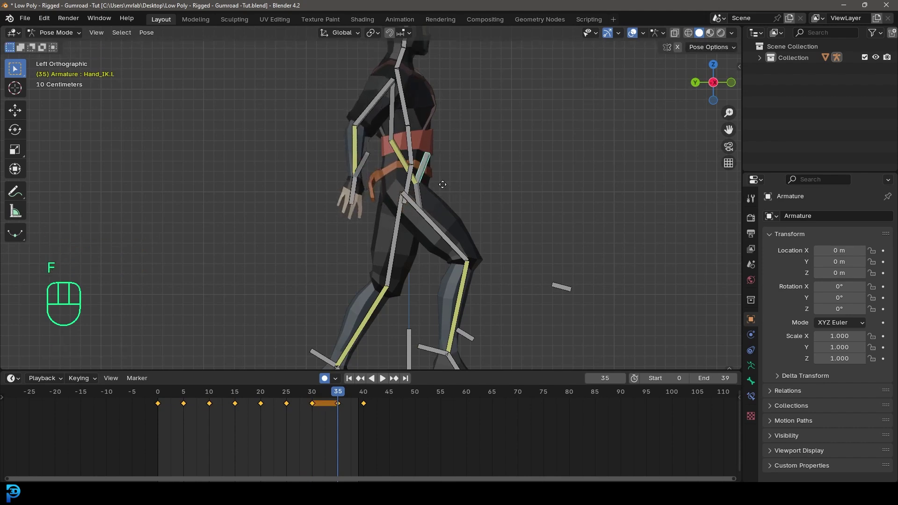
key("g")
left_click(475, 173)
key("r")
left_click(519, 145)
Play back the walk cycle from near the start and examine the revised arm swing from the side and an angle.
key("space")
left_click(187, 400)
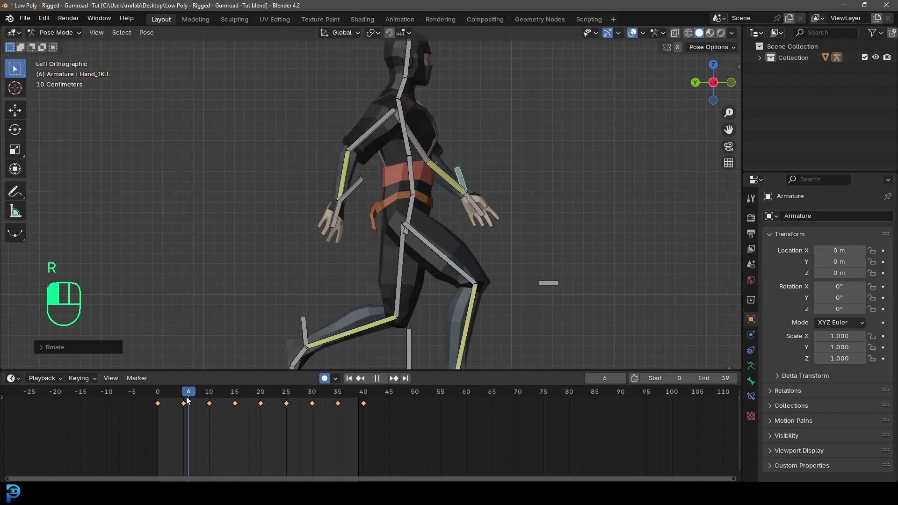
left_click_drag(188, 400, 164, 401)
scroll(445, 229, "down", 4)
key("space")
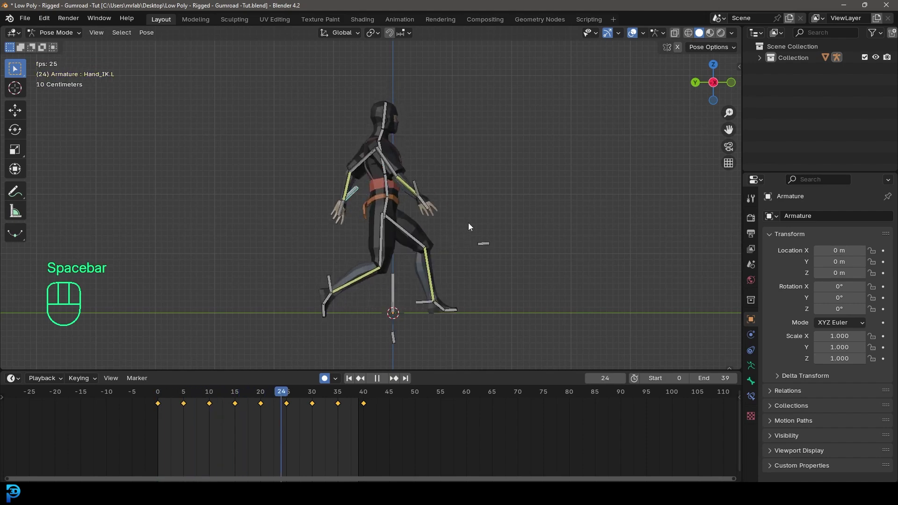
middle_click_drag(468, 223, 391, 203)
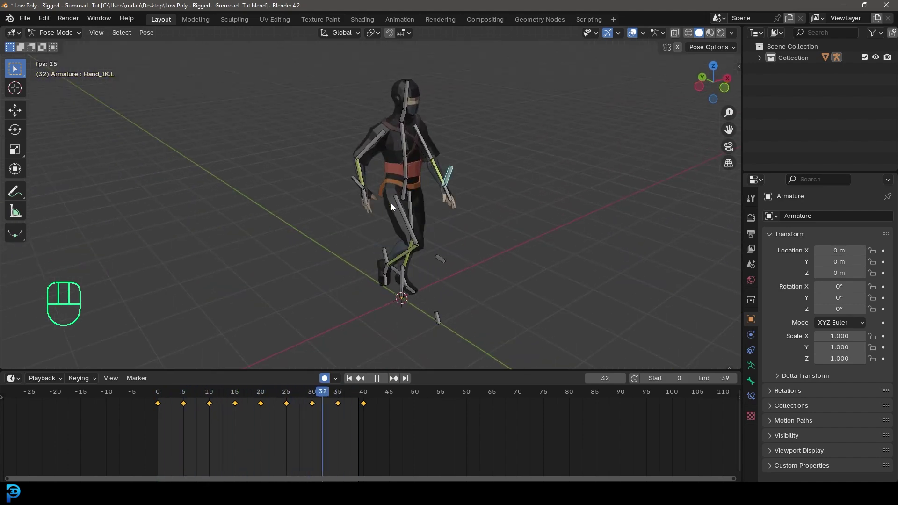
Stop playback, select the Hip bone and examine the ninja's pose at frame 3 from the front and side.
key("alt+a")
middle_click_drag(478, 218, 405, 211)
key("space")
key("KP_3")
key("KP_1")
left_click(401, 206)
middle_click_drag(414, 207, 445, 219)
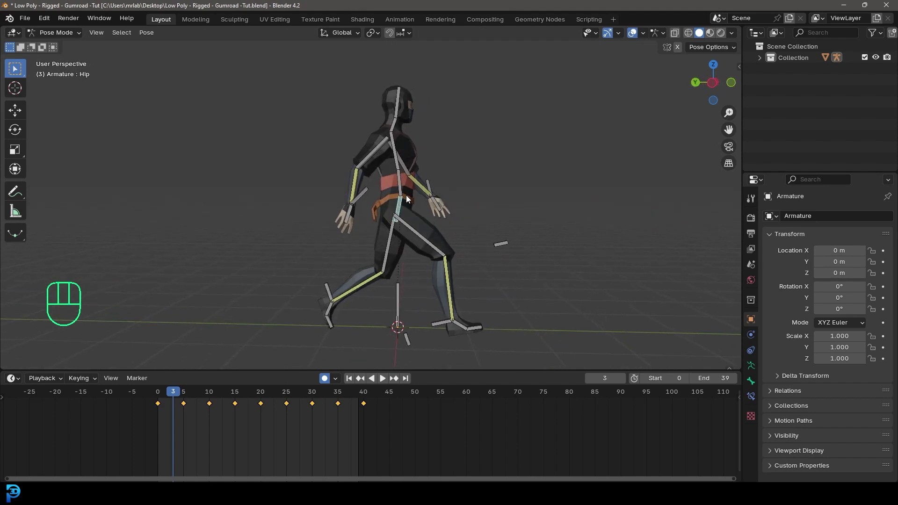
key("KP_3")
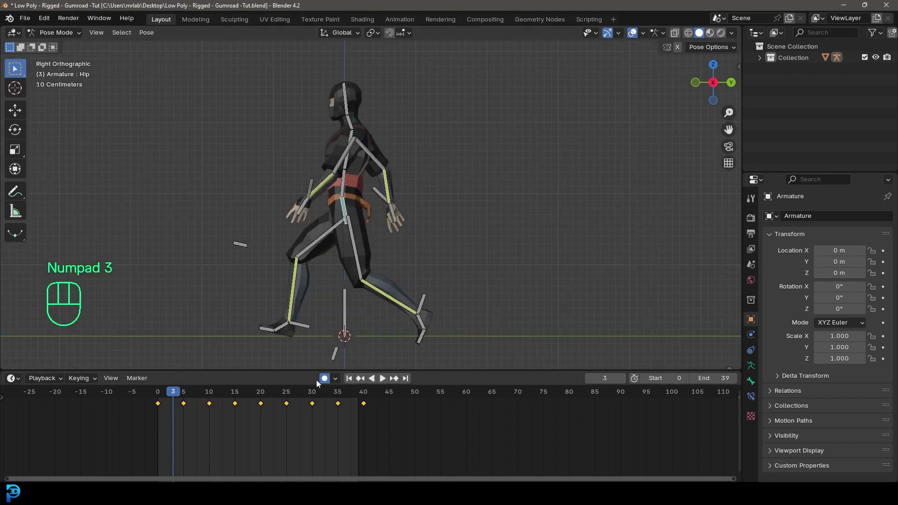
Turn off auto keying, deselect all bones and play back the walk cycle, examining it from several angles.
key("space")
key("alt+a")
middle_click_drag(418, 201, 469, 233)
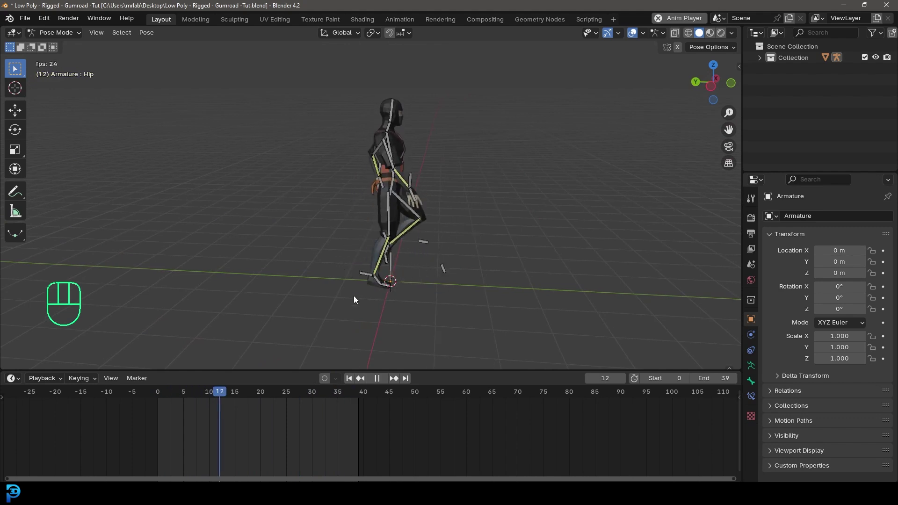
middle_click_drag(407, 207, 366, 212)
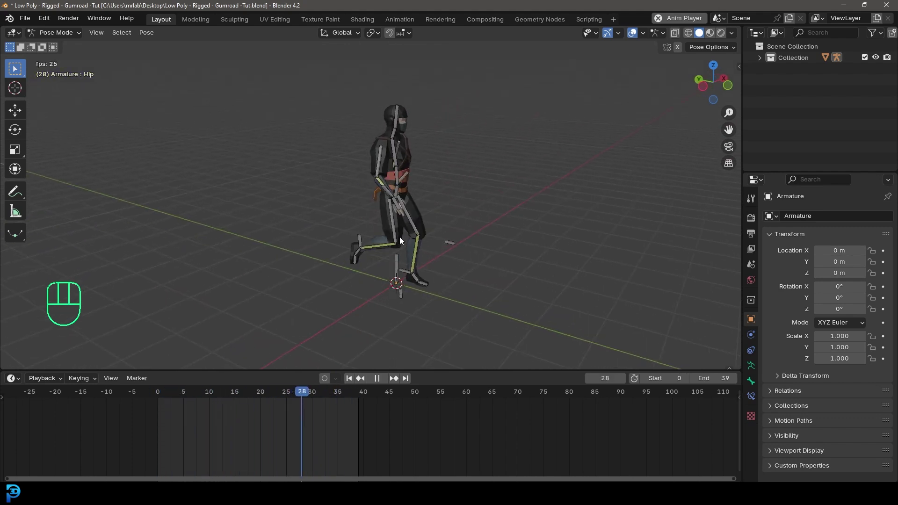
middle_click_drag(427, 195, 420, 151)
middle_click_drag(458, 230, 353, 224)
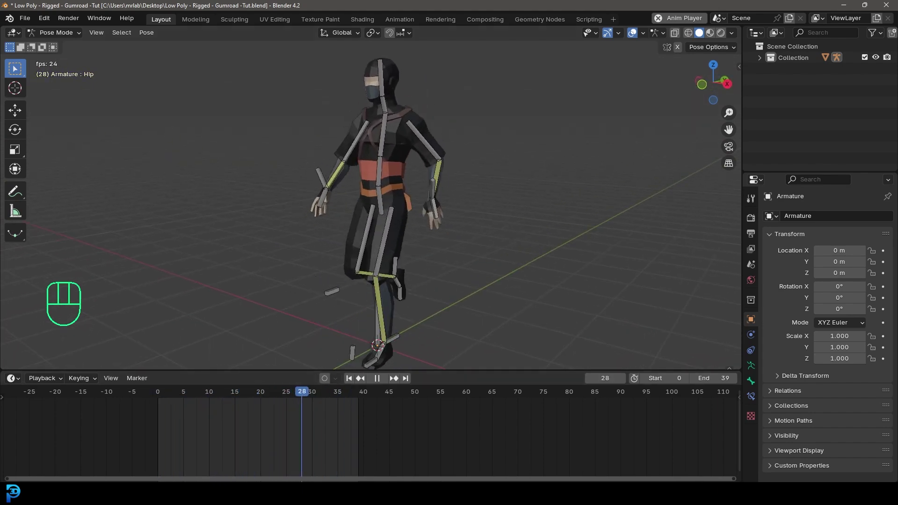
Open the 2610219_orig reference image from the EXP folder, compare its walk poses, and close the image and folder.
left_click(391, 443)
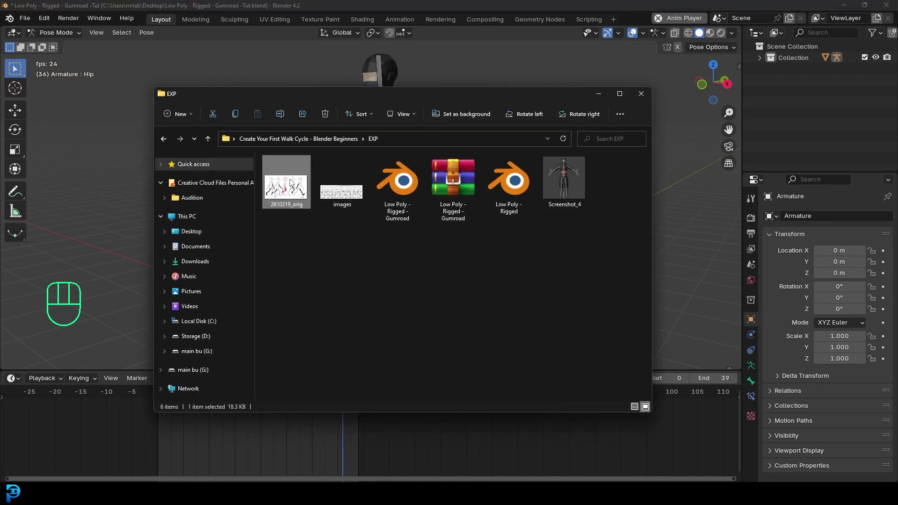
double_click(286, 180)
scroll(301, 237, "up", 4)
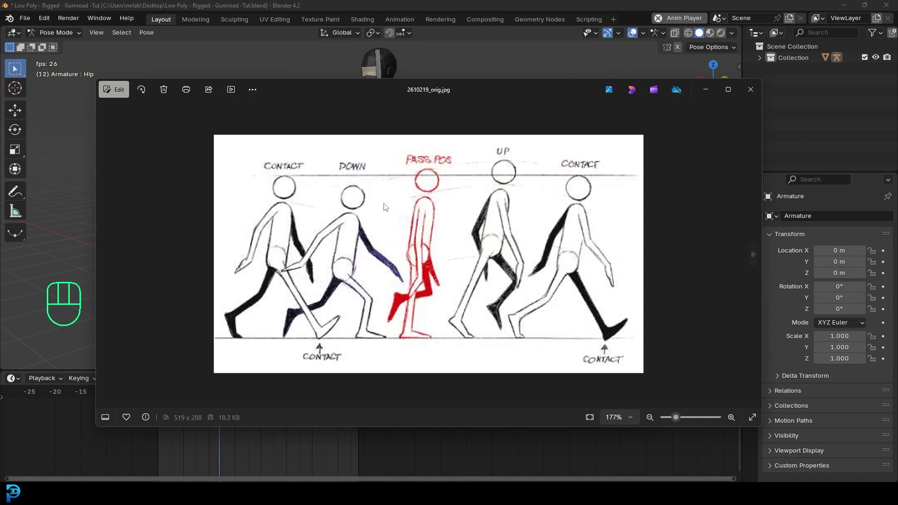
left_click(750, 90)
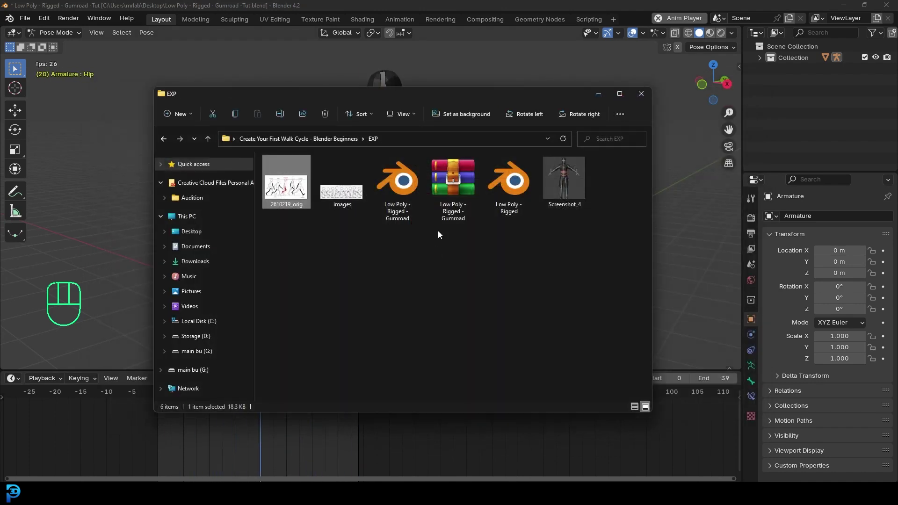
left_click(641, 93)
Hide the viewport overlays and examine the playing walk cycle on the bare ninja model from the side and front.
middle_click_drag(374, 247, 570, 237)
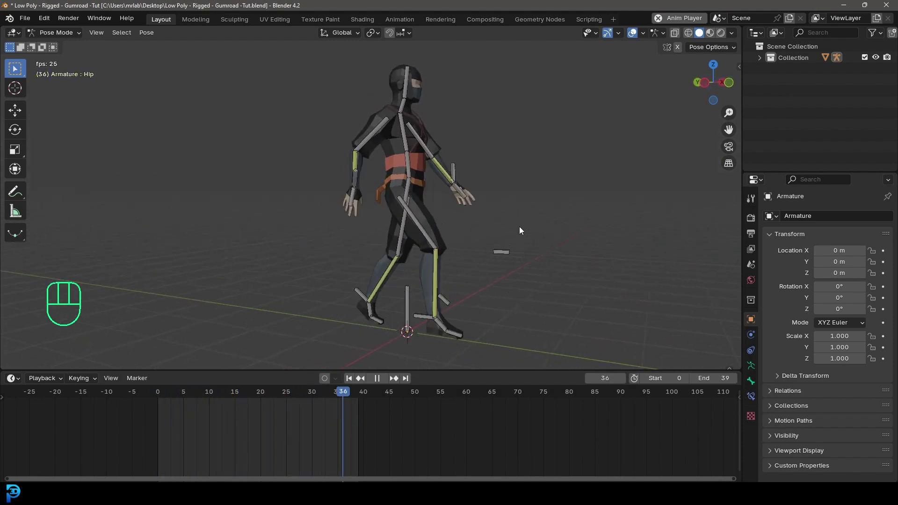
key("shift+alt+z")
mouse_move(490, 237)
middle_mouse_down()
mouse_move(621, 82)
mouse_move(490, 237)
mouse_move(495, 251)
middle_mouse_up()
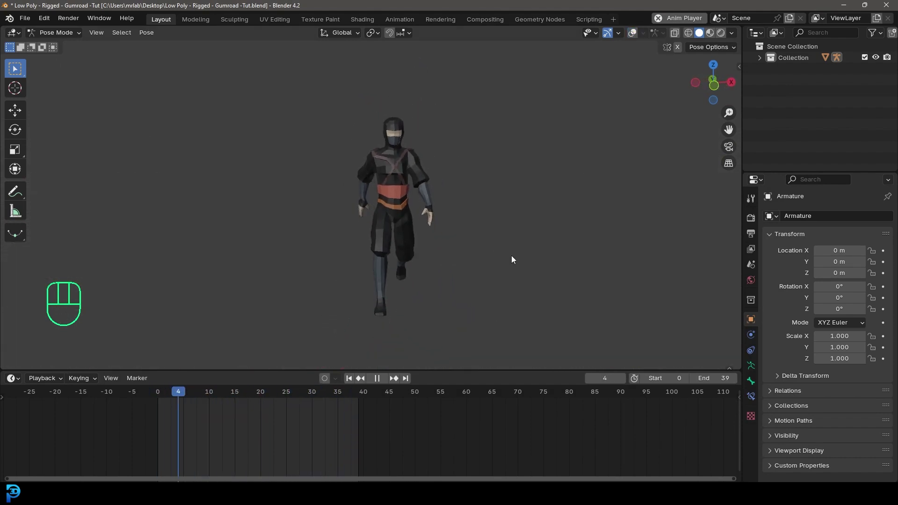